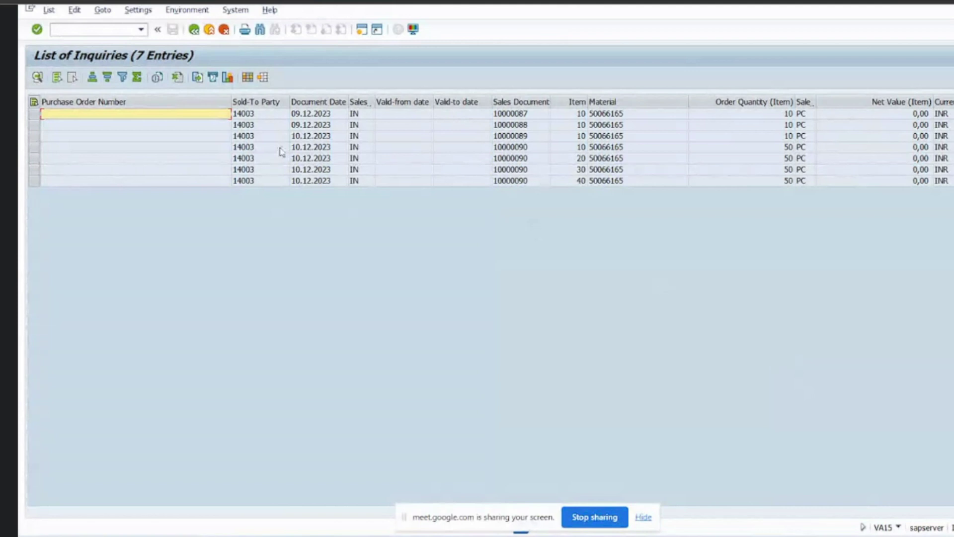
- Open the quotation creation transaction VA21 and begin a quotation of type QT
left_click(87, 27)
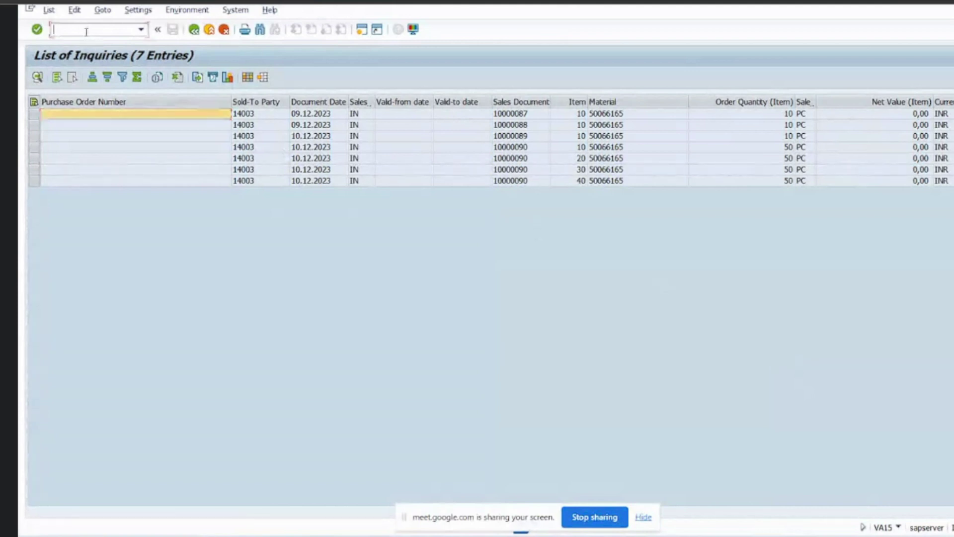
type("/n")
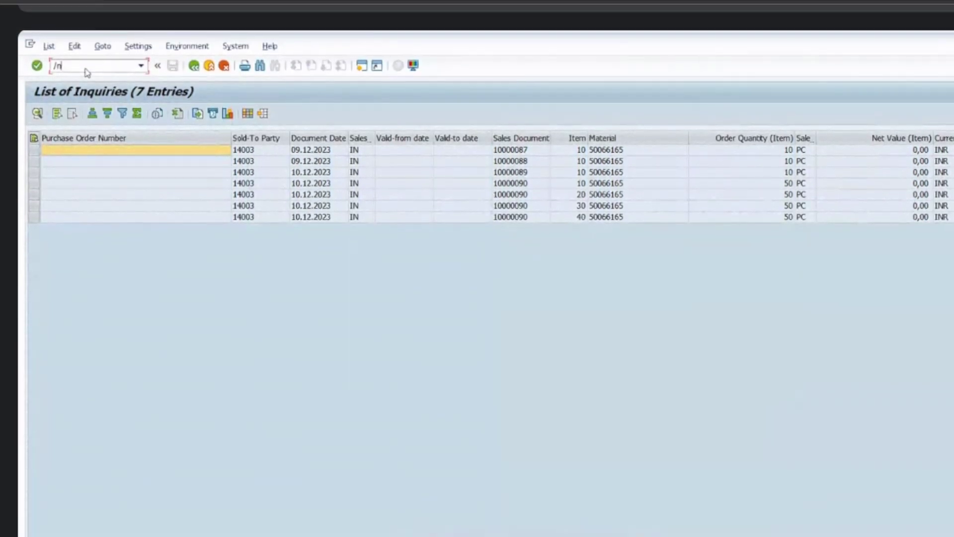
type("va2")
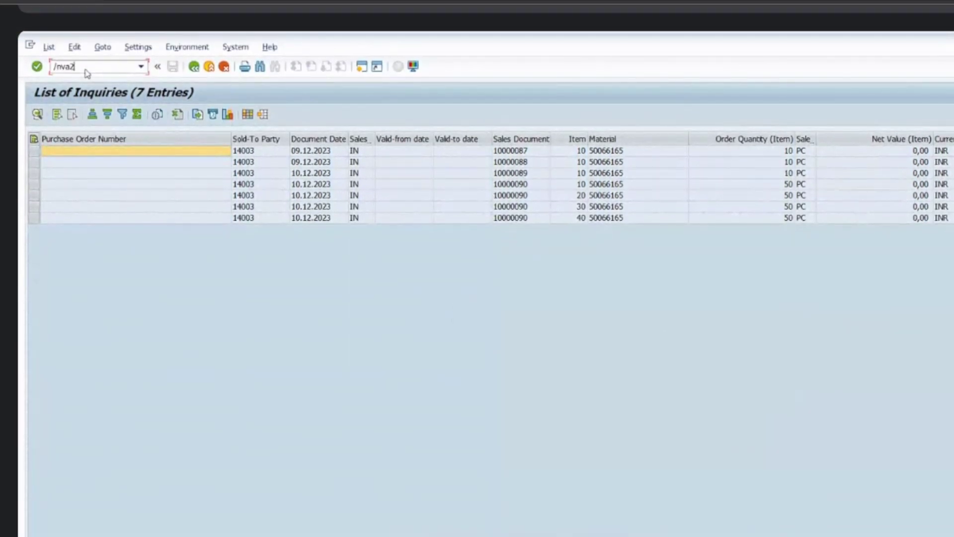
type("1")
key("Return")
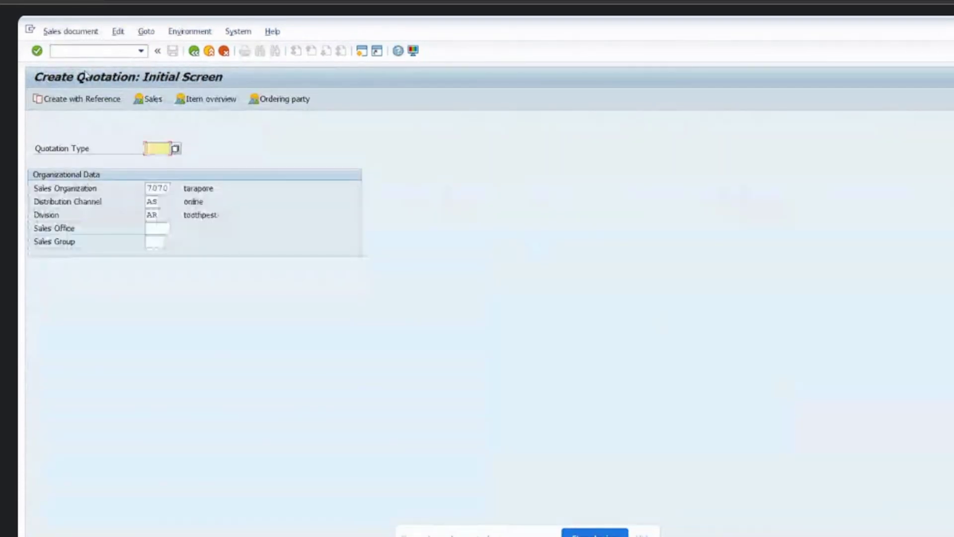
type("qt")
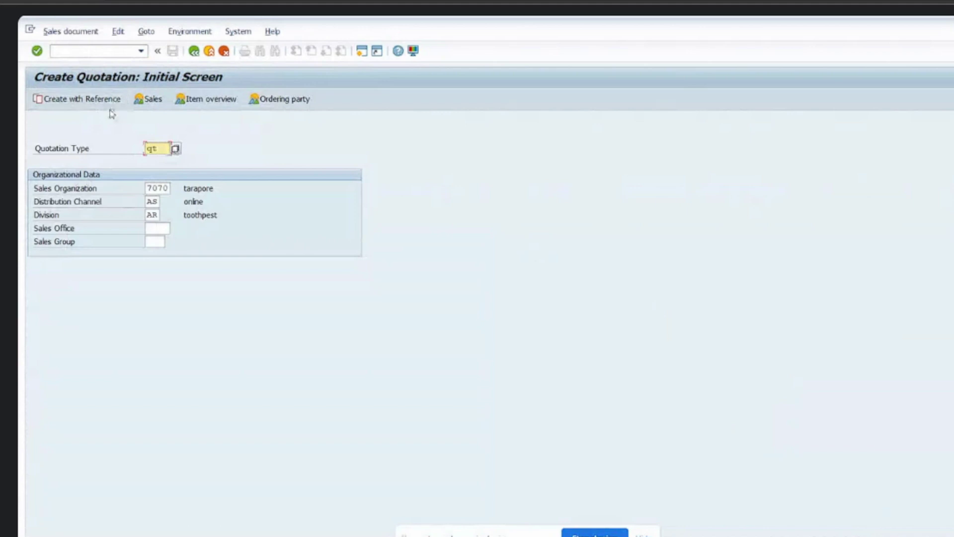
key("Return")
- Enter the Apple India customer number as both the sold-to party and the ship-to party
type("1400")
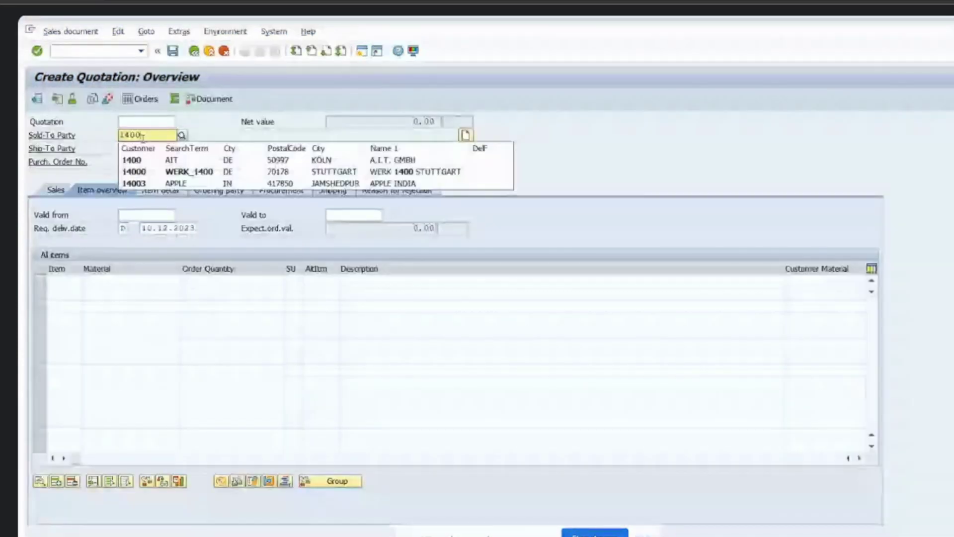
type("3")
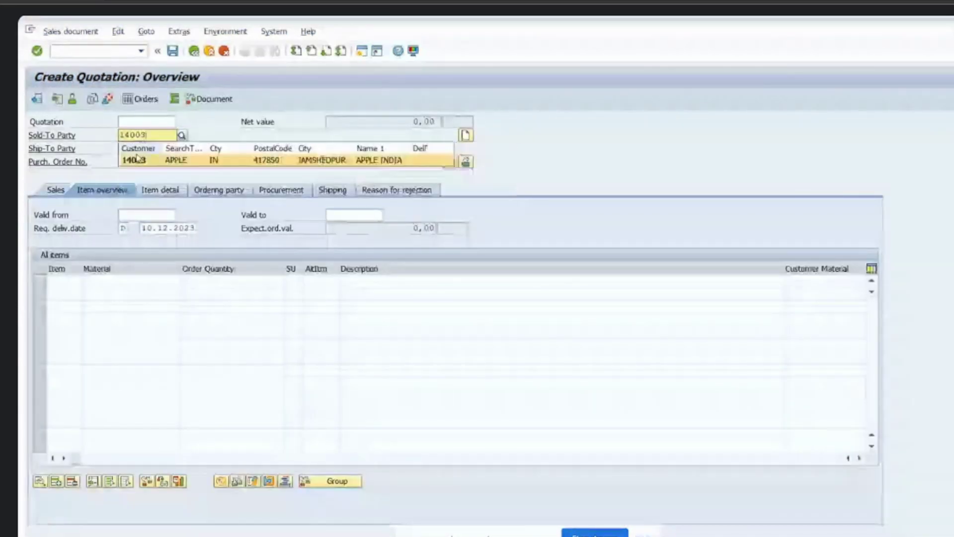
left_click(137, 159)
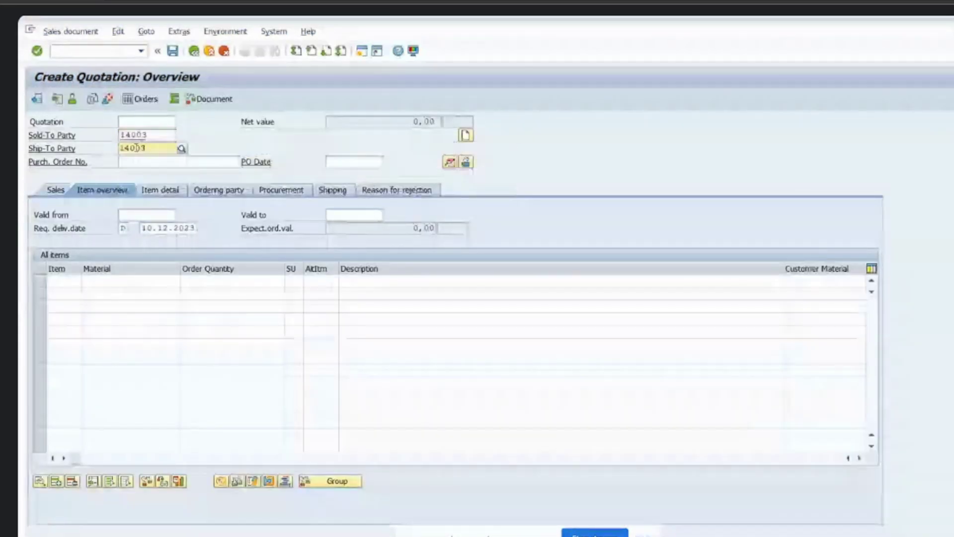
left_click(137, 148)
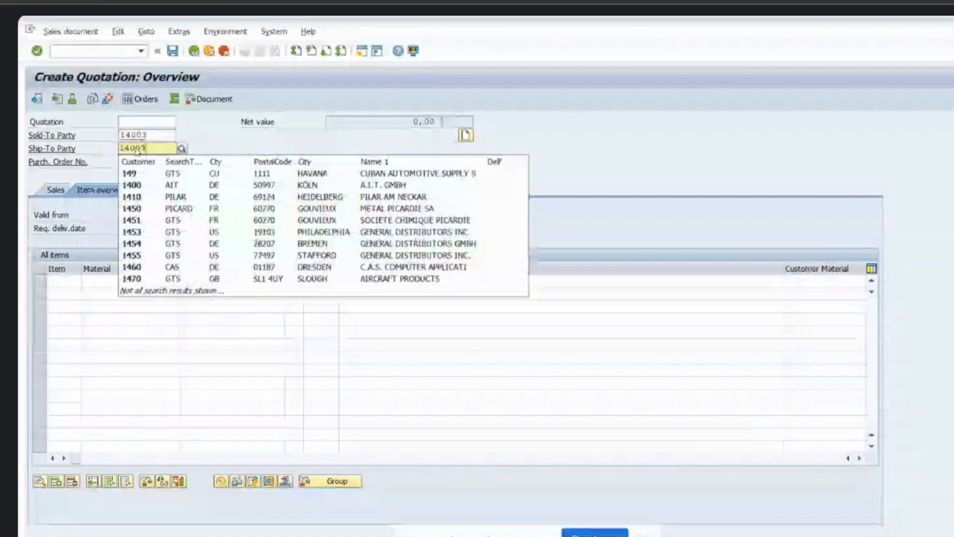
key("Escape")
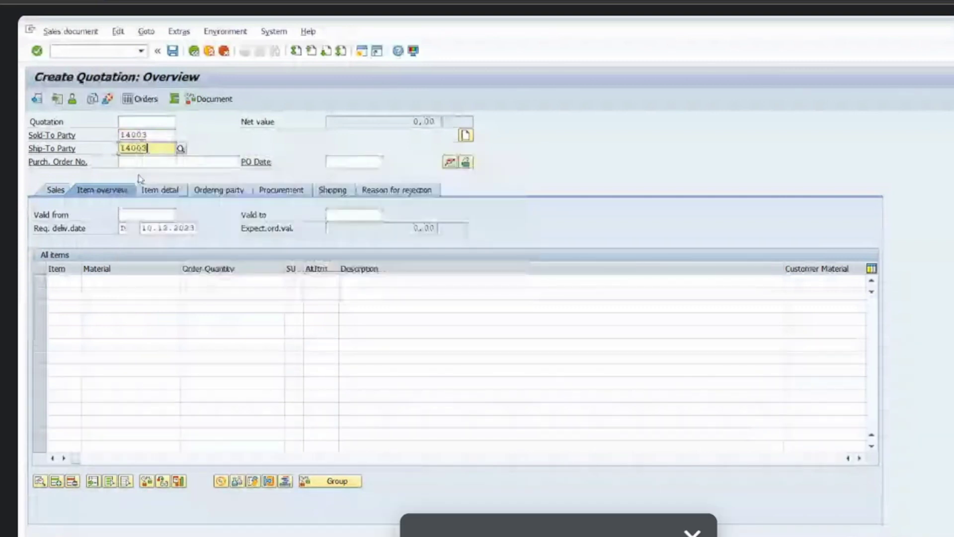
key("Return")
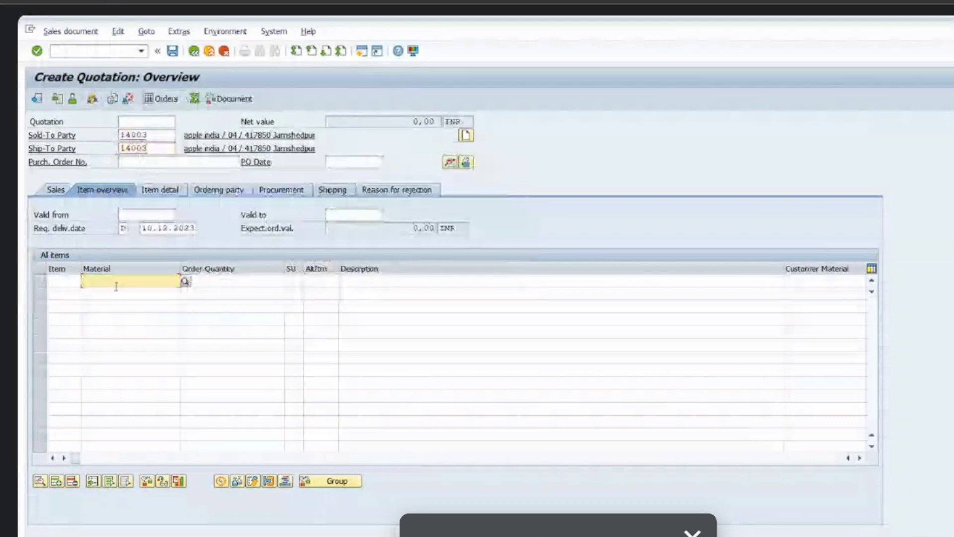
- Add the first quotation item with material 50066165 and order quantity 10, and open Calculator alongside
type("S")
type("00")
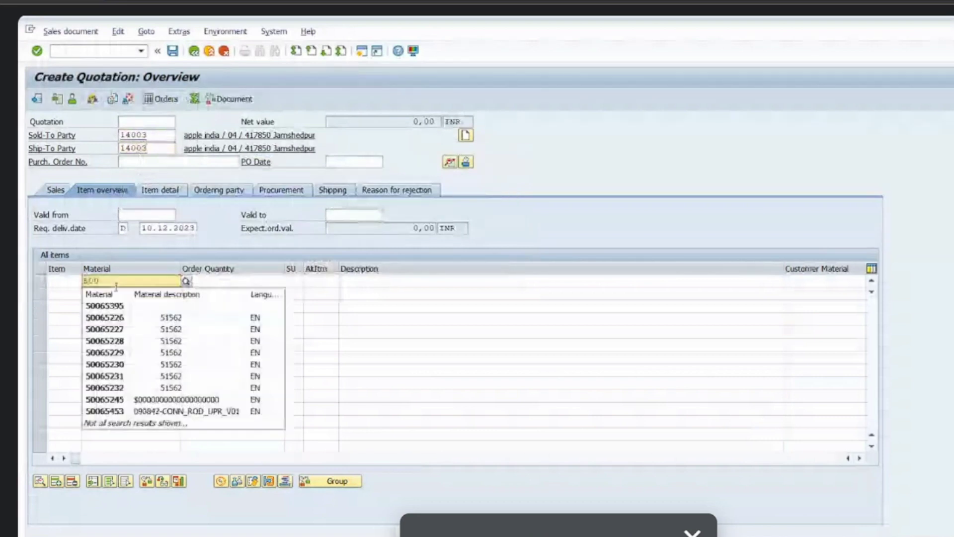
key("super")
type("n")
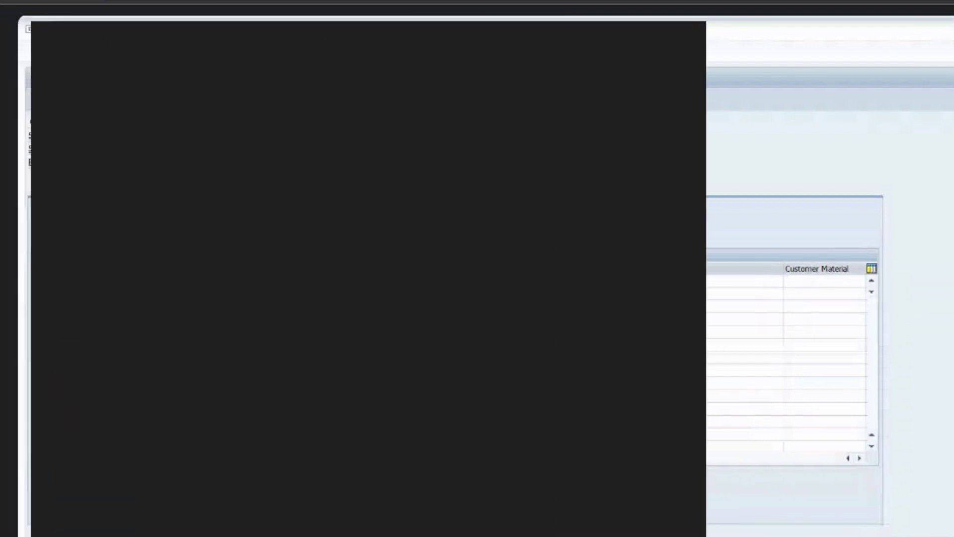
type("al")
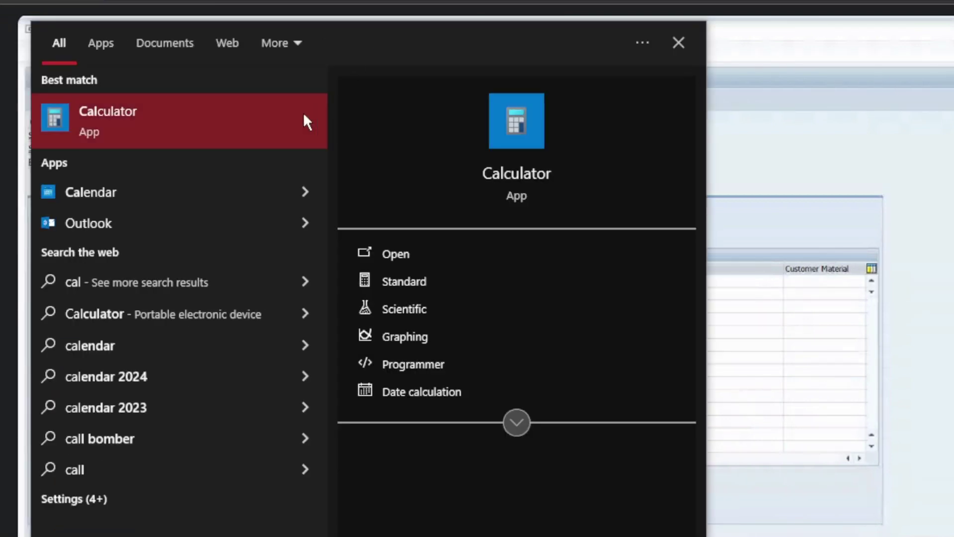
left_click(268, 128)
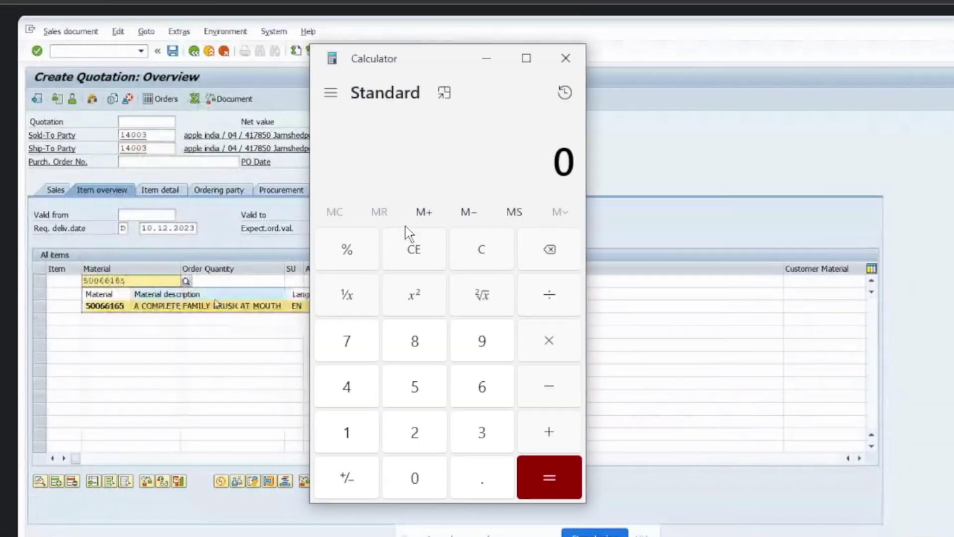
left_click(217, 280)
left_click_drag(451, 62, 580, 66)
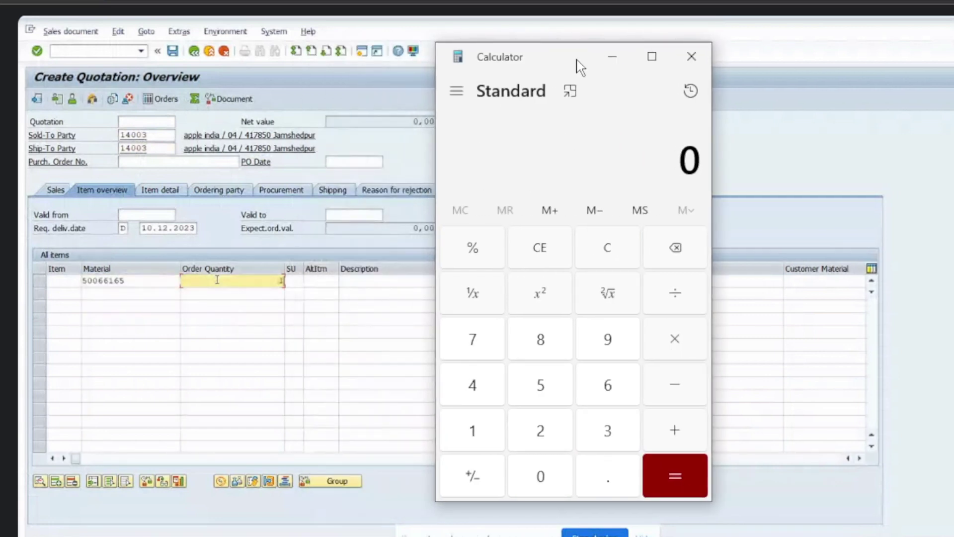
type("10")
key("Return")
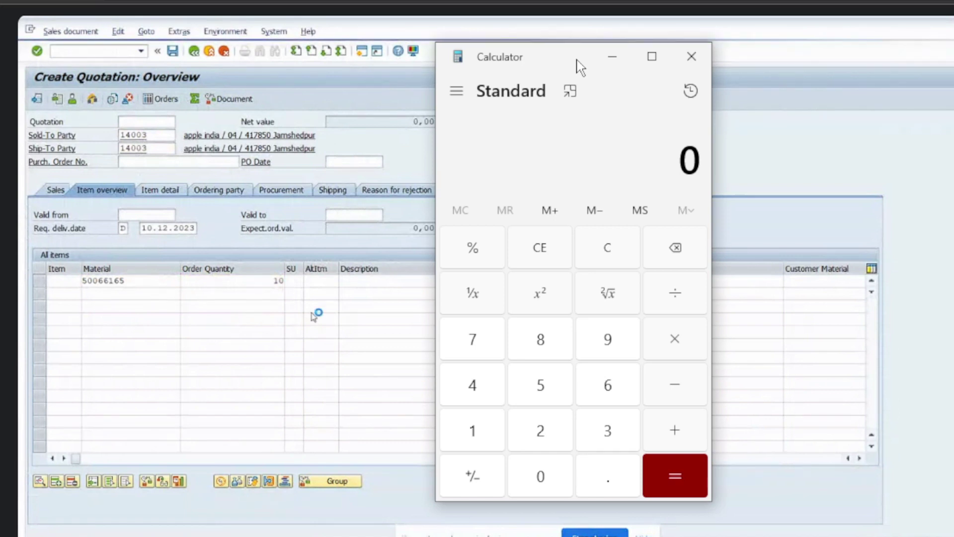
- Calculate 8% of 7,000,000 in Calculator and fill the second quotation item with material 50066165 and order quantity 50
type("70,0")
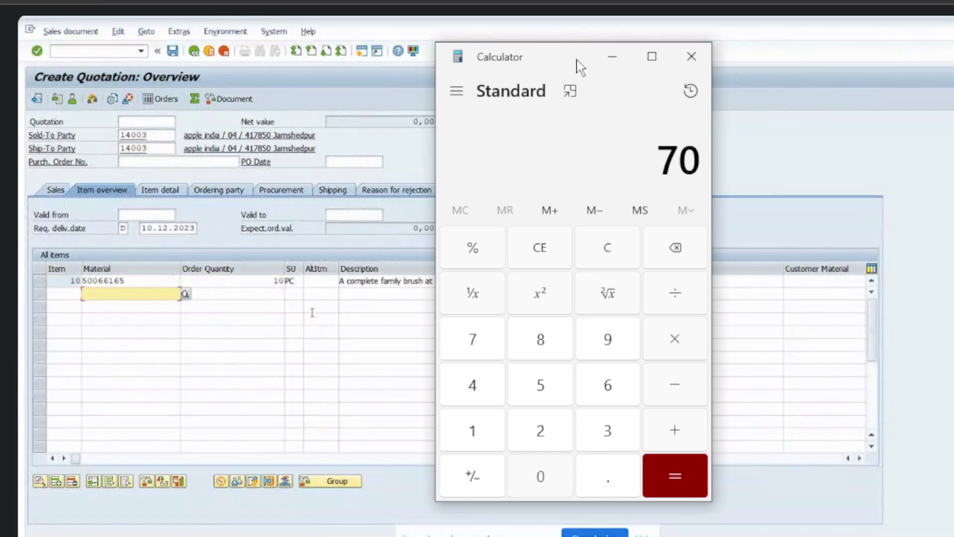
type("0,000")
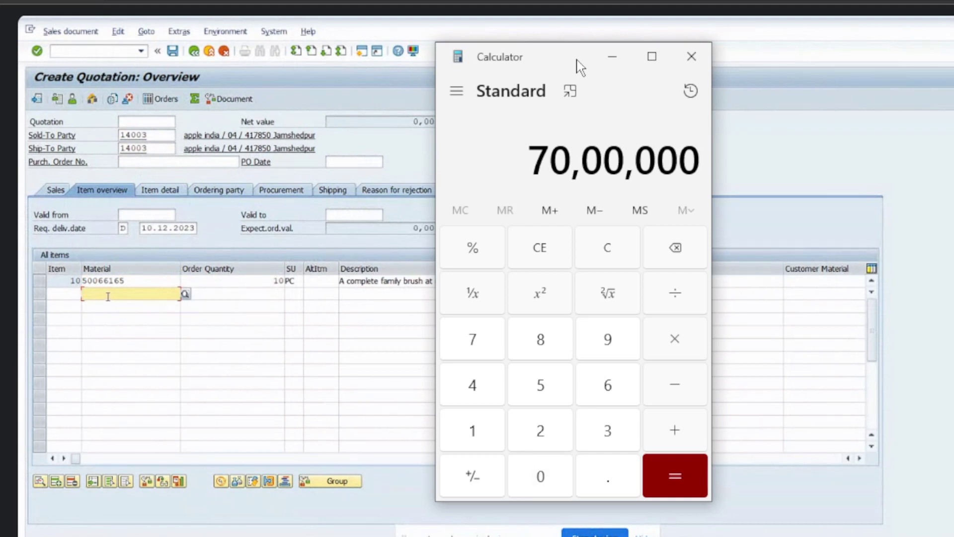
left_click(675, 343)
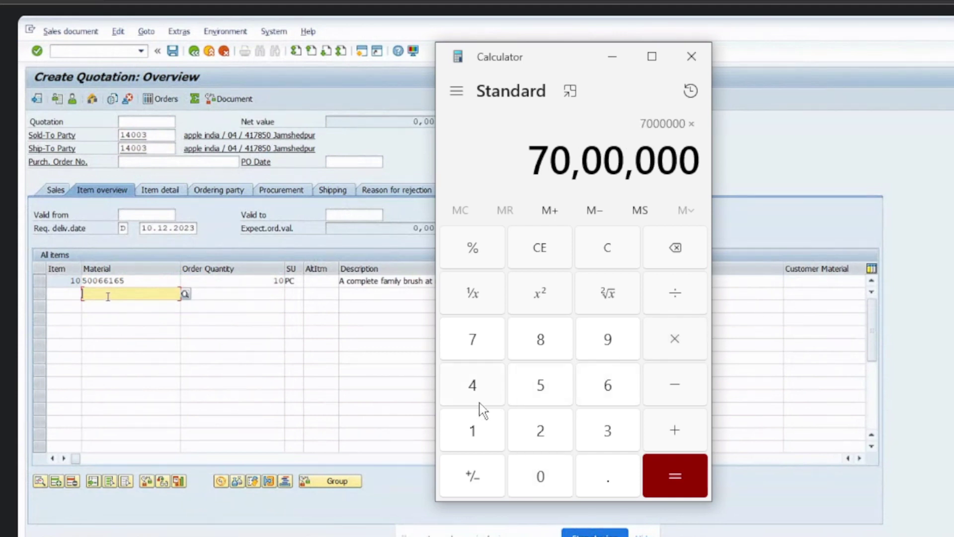
type("500")
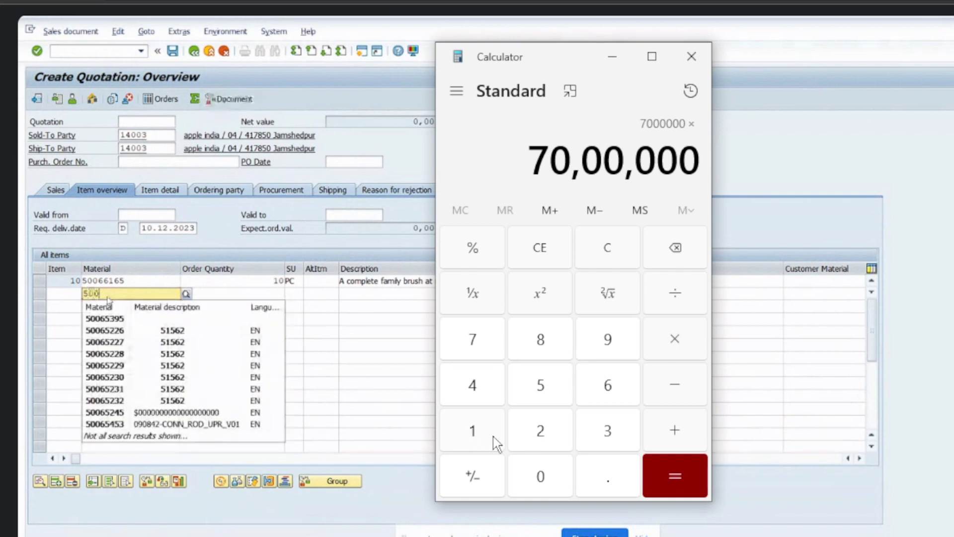
type("661")
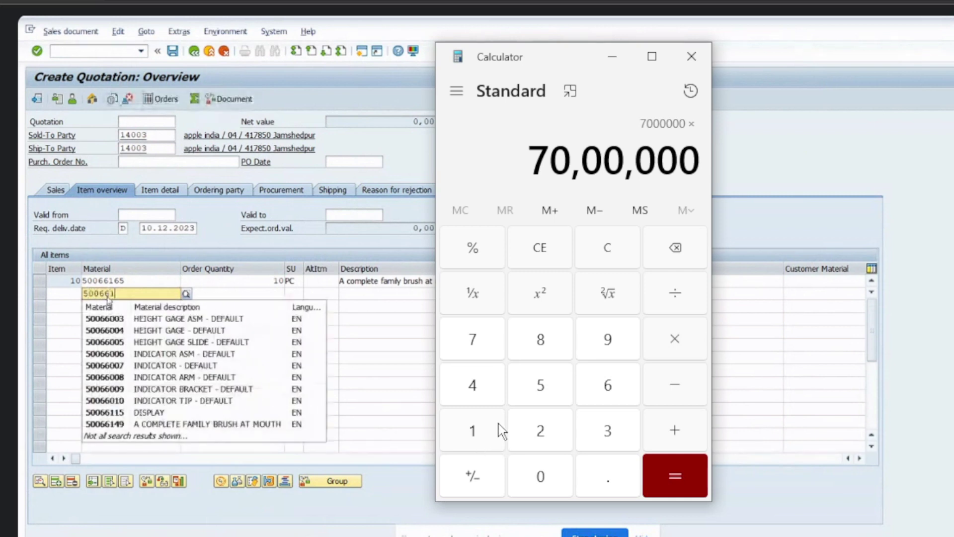
type("65")
left_click(535, 345)
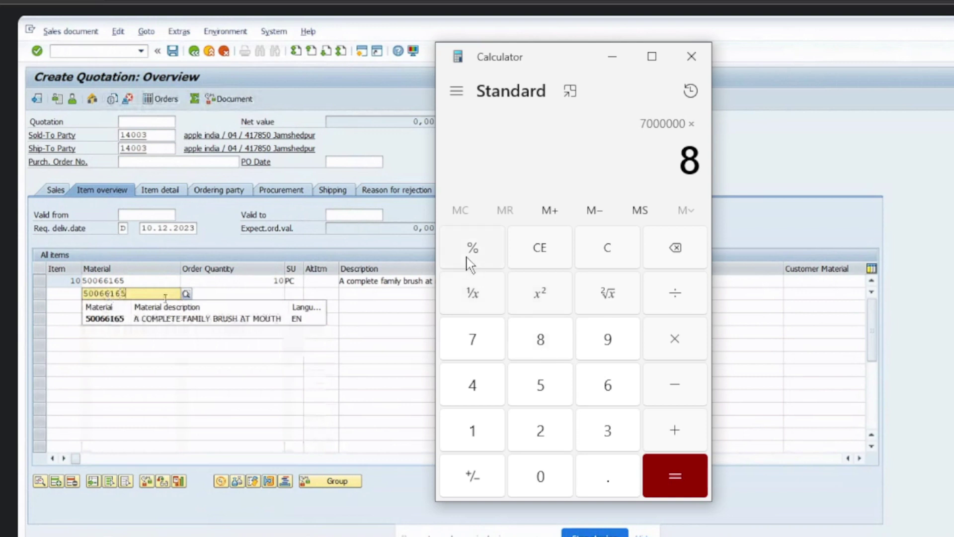
left_click(468, 239)
left_click(261, 297)
left_click(671, 476)
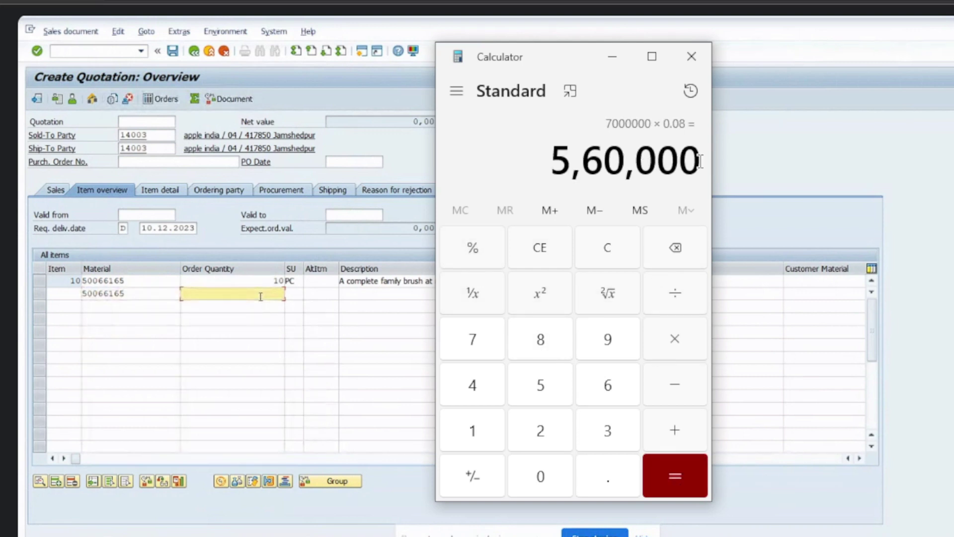
left_click_drag(705, 169, 541, 175)
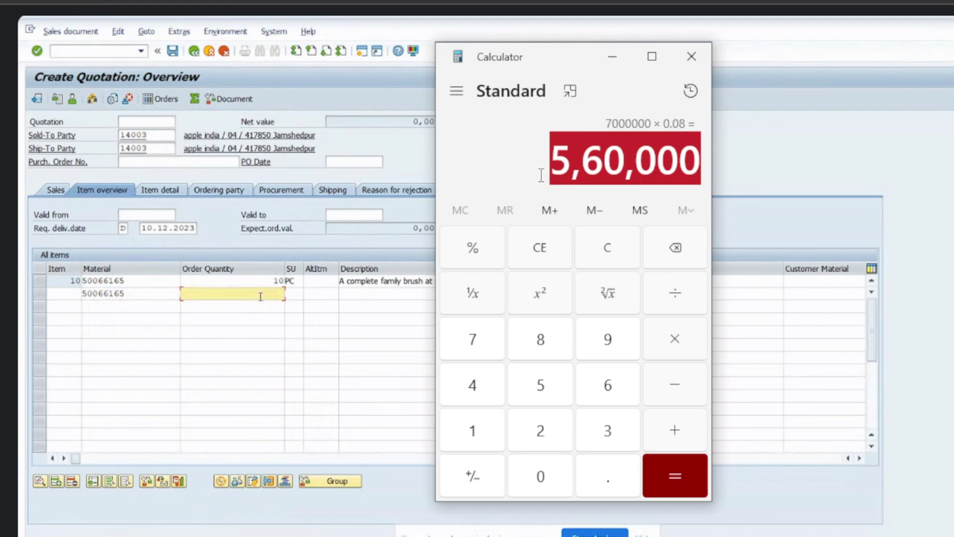
type("50")
- Clear the previous calculation, work out 8% of 8,500,000 in Calculator, and close it
left_click(524, 250)
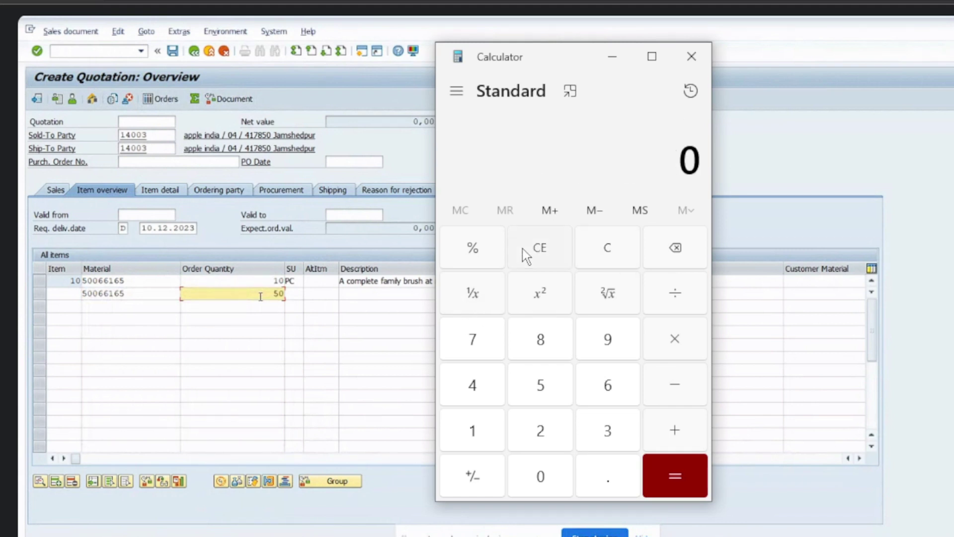
left_click(542, 341)
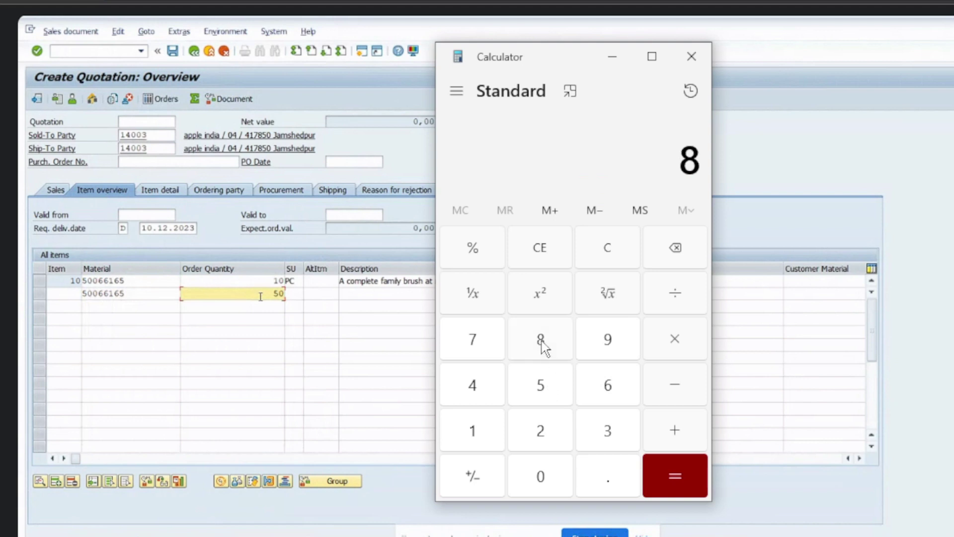
left_click(542, 389)
left_click(548, 470)
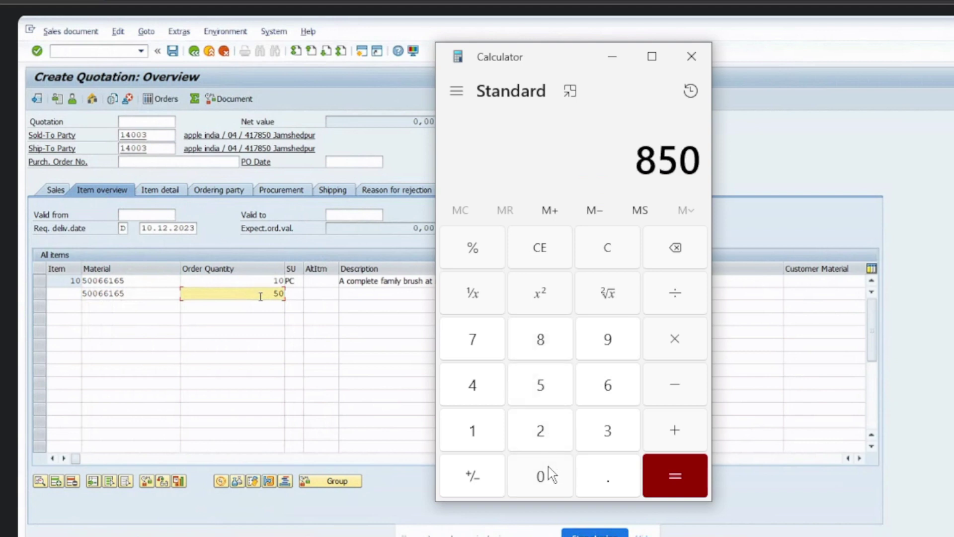
left_click(548, 467)
left_click(548, 466)
left_click(547, 466)
left_click(548, 467)
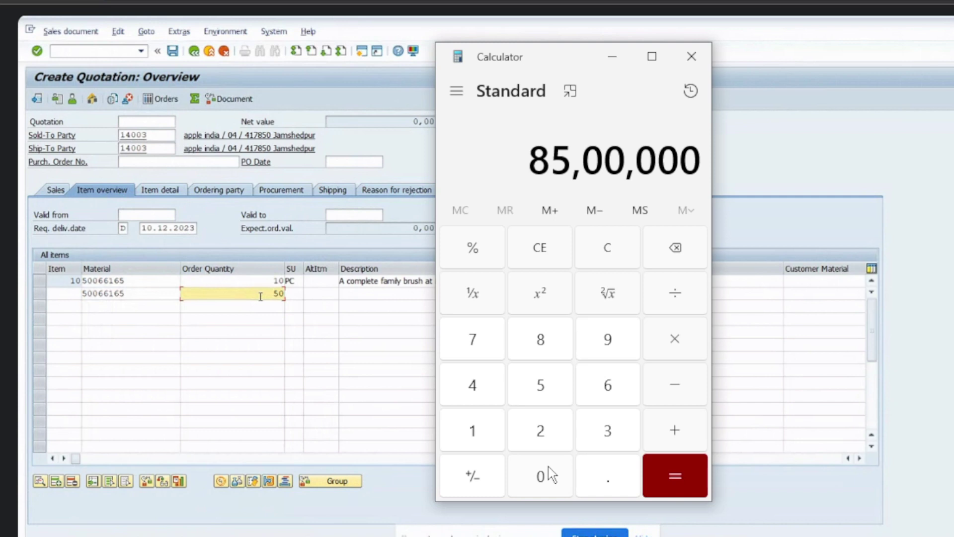
left_click(679, 332)
left_click(544, 341)
left_click(485, 256)
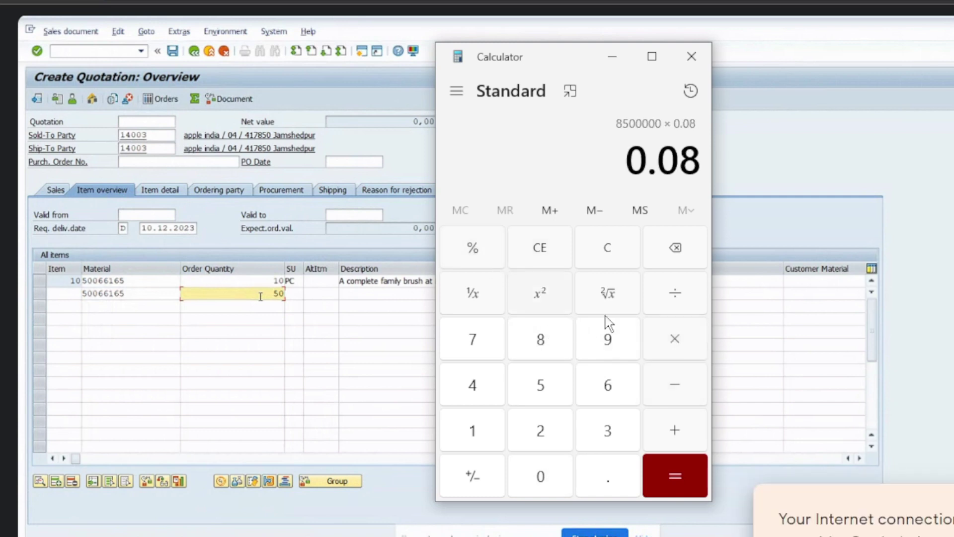
left_click(681, 471)
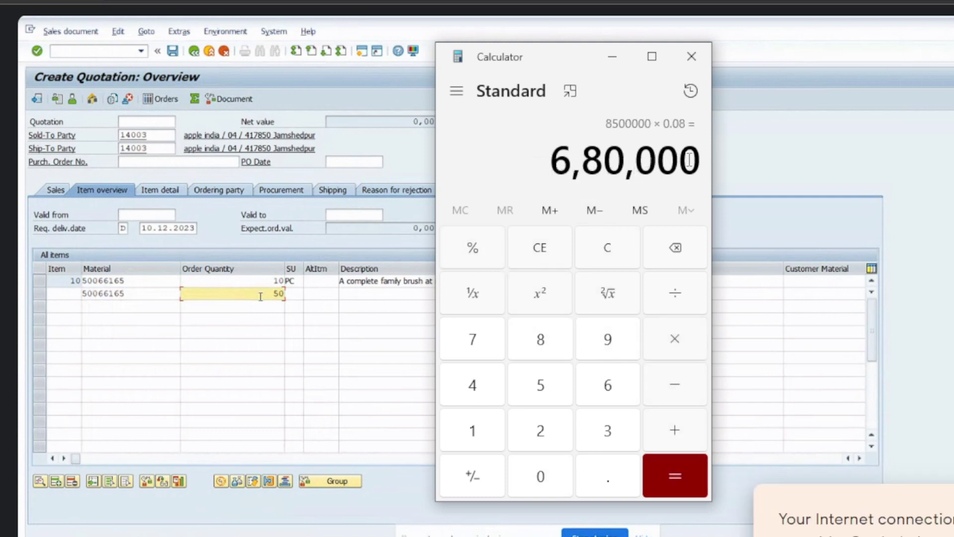
left_click_drag(691, 160, 540, 183)
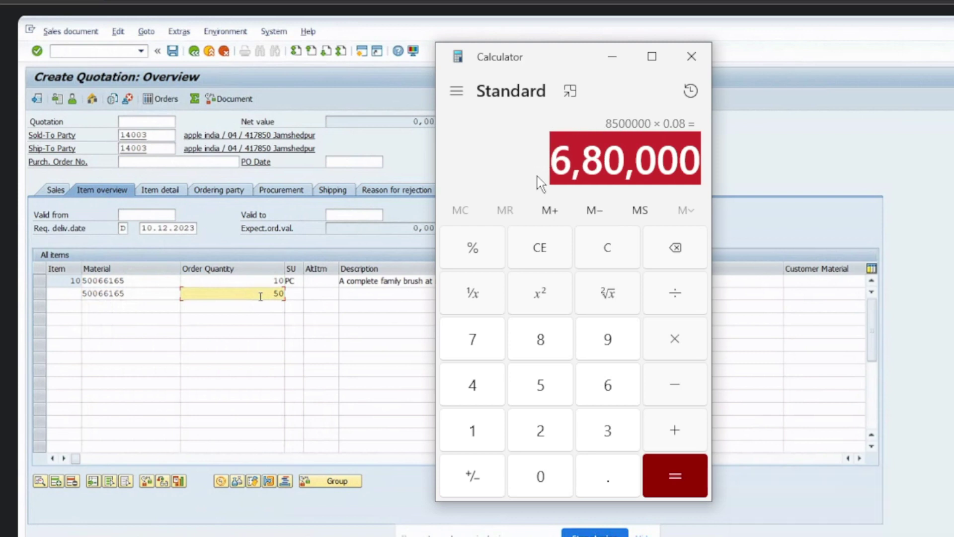
left_click(691, 56)
- Add a third quotation item with material 50066165 and order quantity 40
type("500")
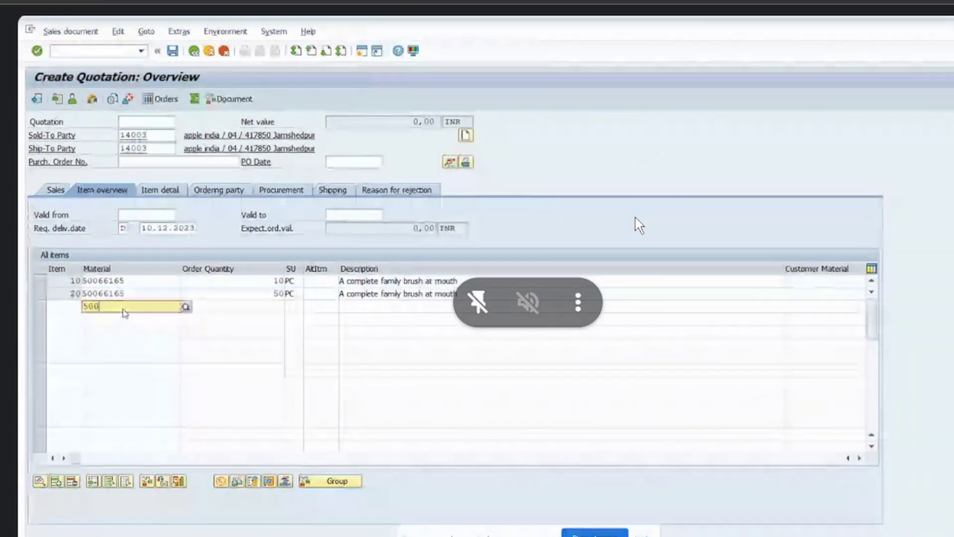
type("66")
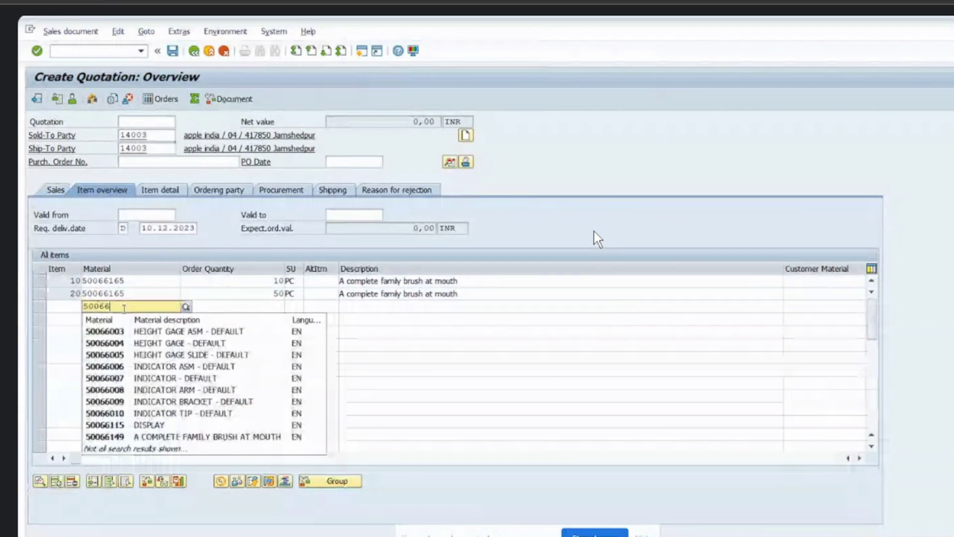
type("165")
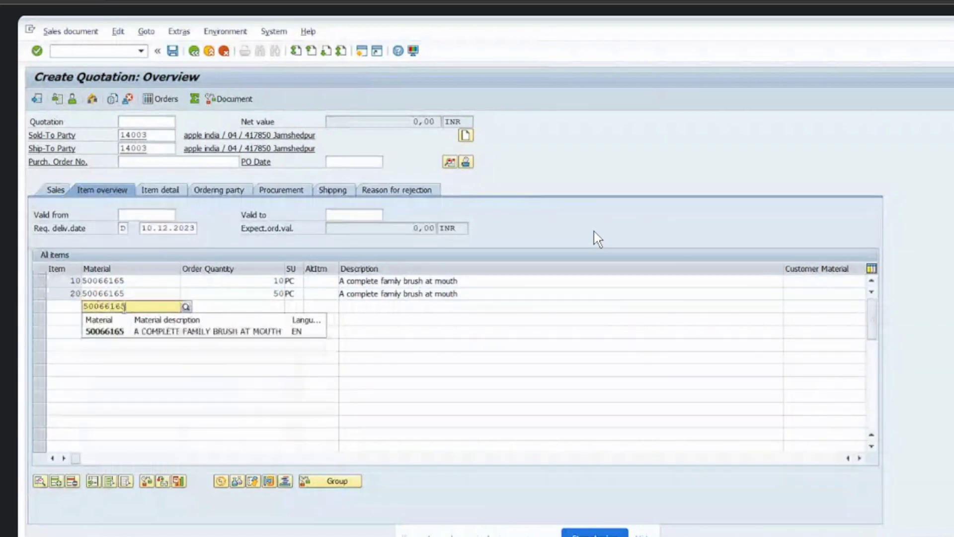
left_click(230, 308)
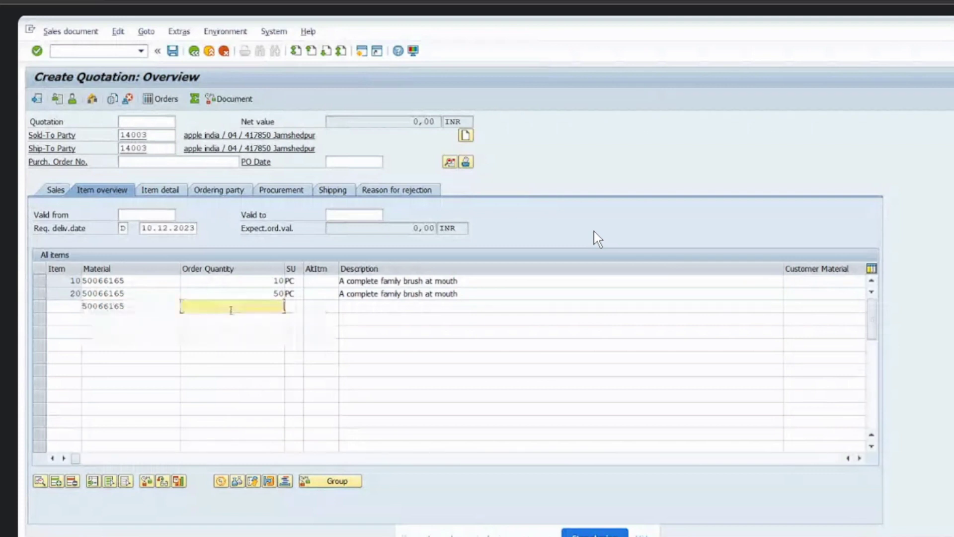
type("40")
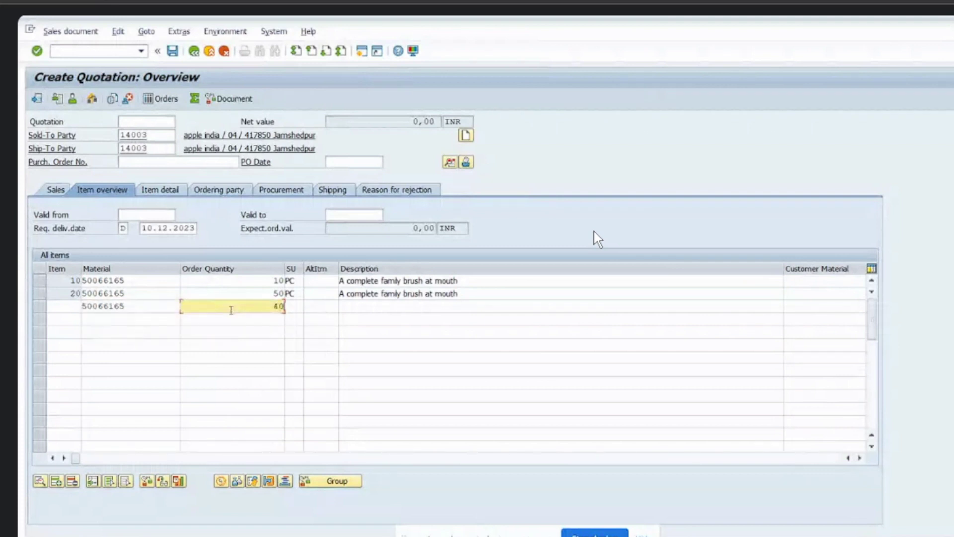
key("Return")
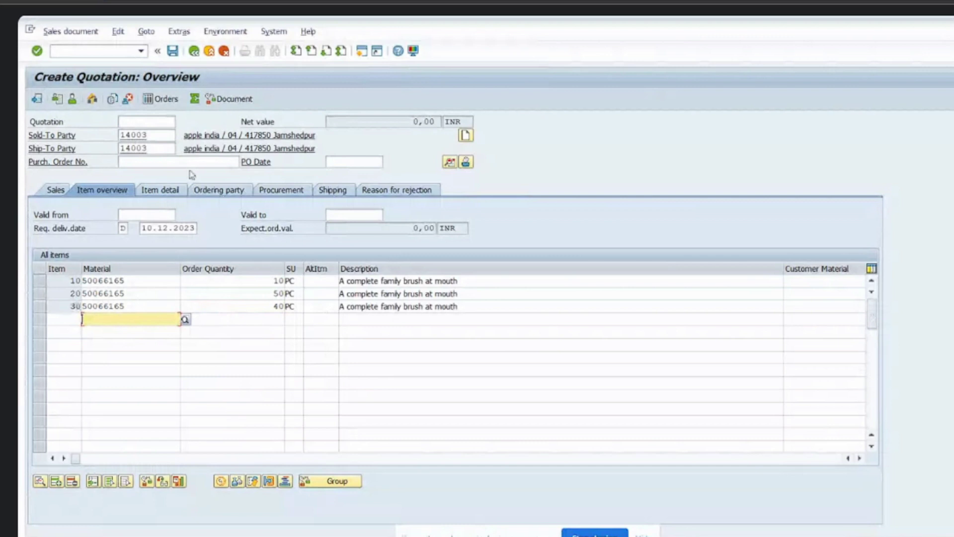
- Save the quotation and reopen it for changes with transaction /nva22
key("ctrl+s")
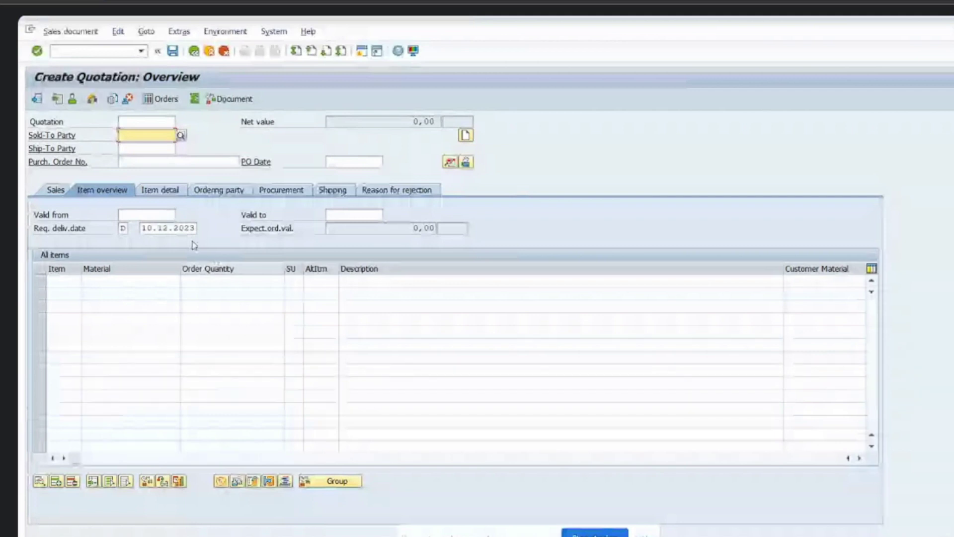
left_click(89, 48)
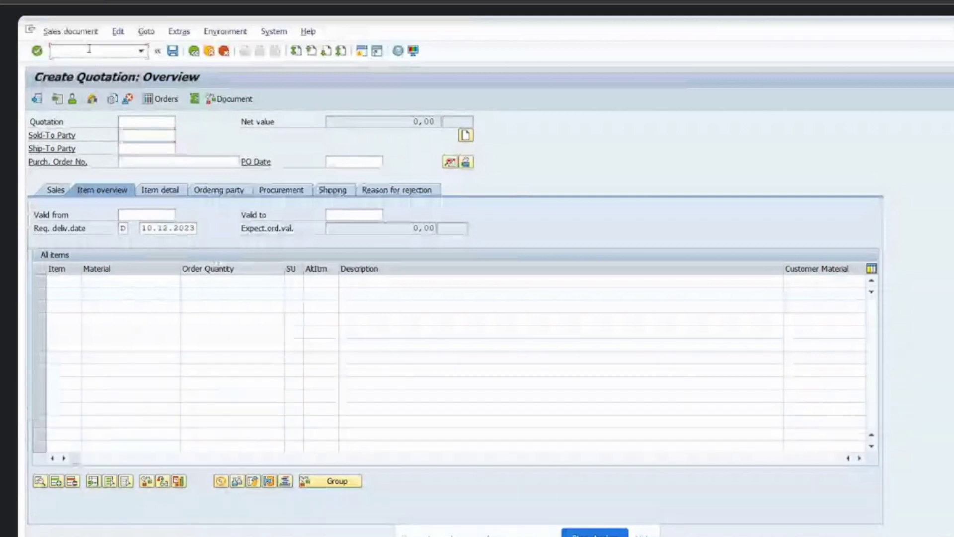
type("/nva22")
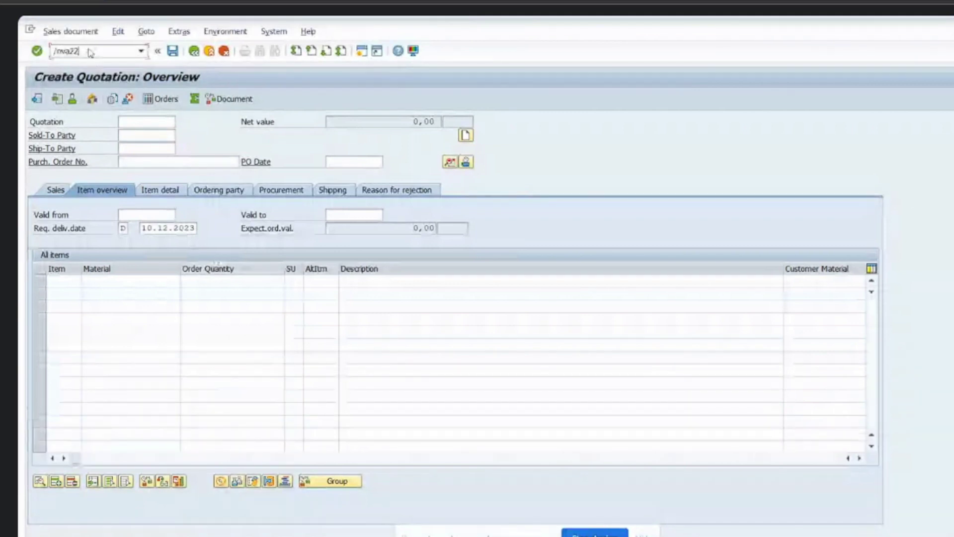
key("Return")
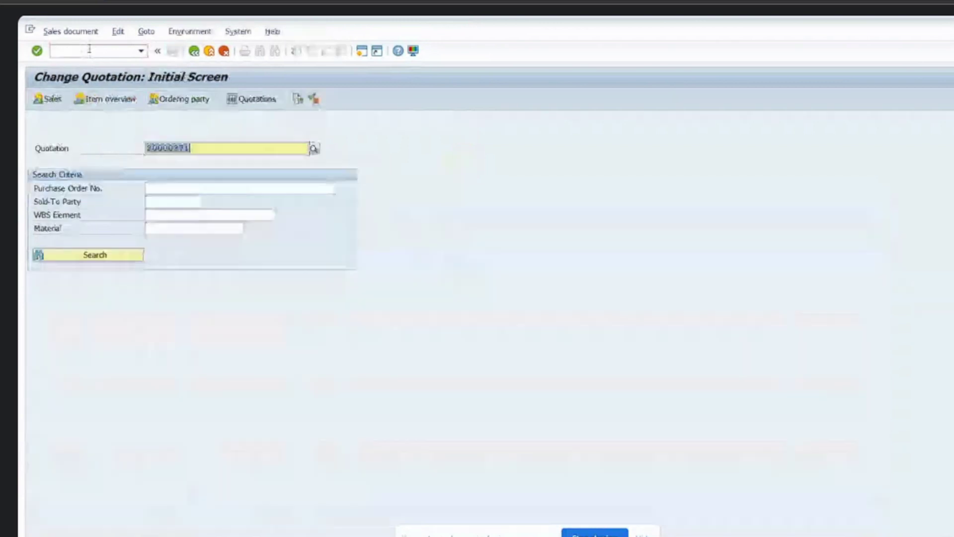
key("Return")
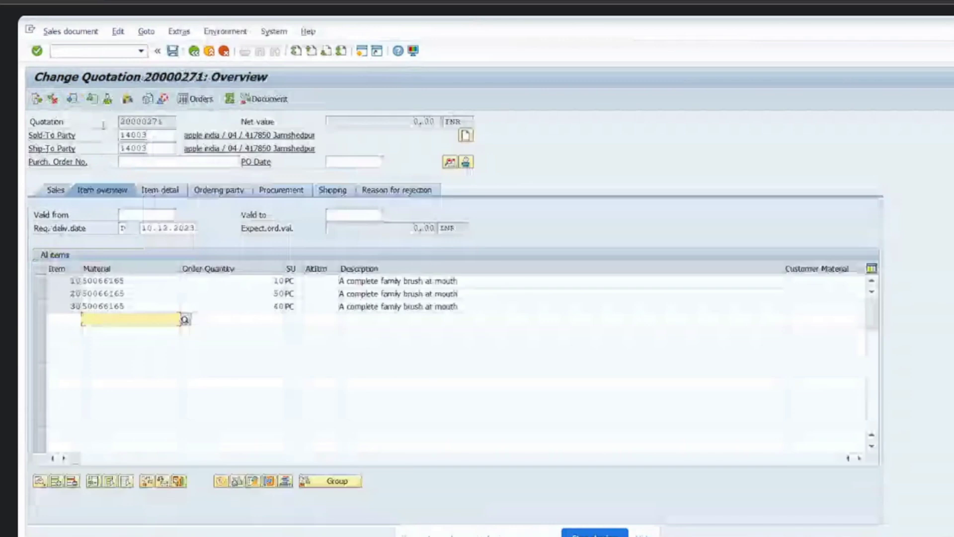
- Set the order quantity of item 10 to 115 and of item 20 to 70
left_click(269, 281)
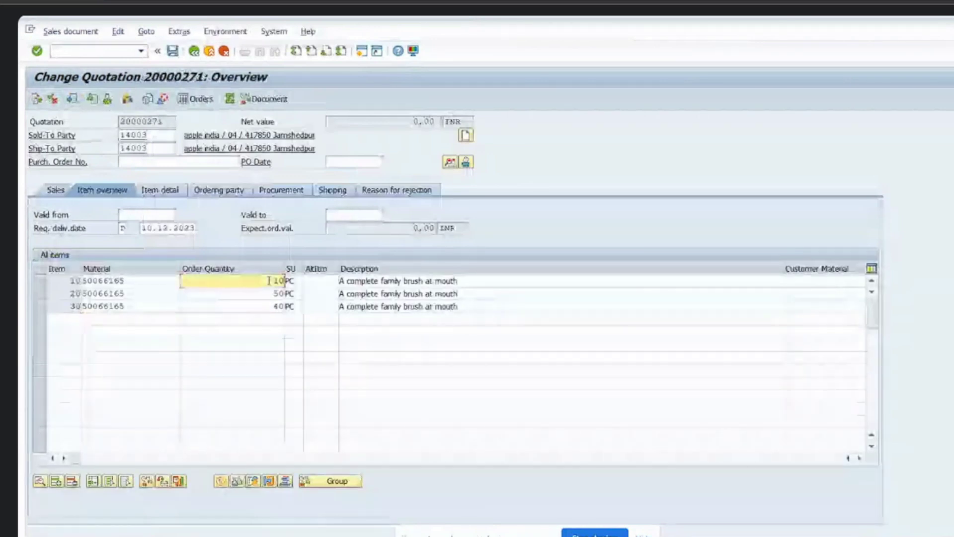
key("BackSpace")
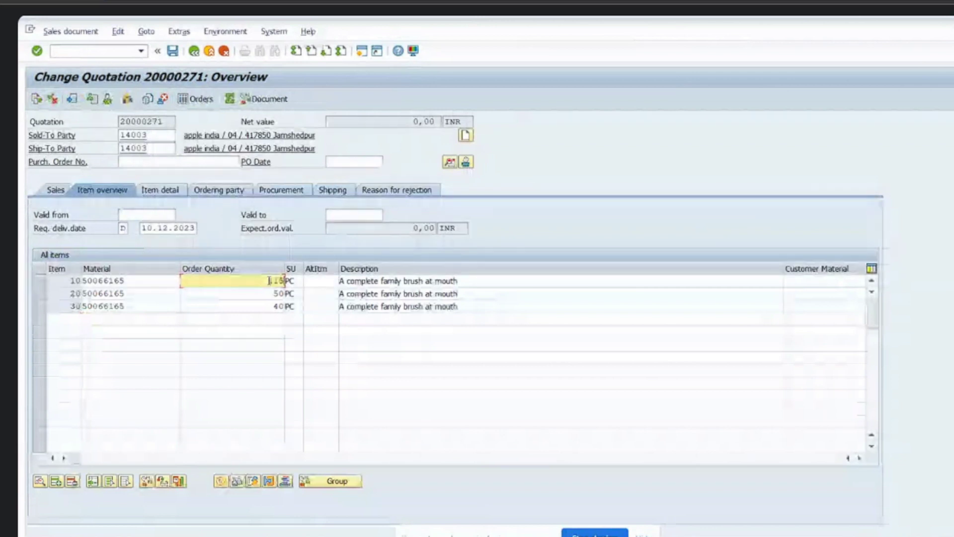
left_click(273, 293)
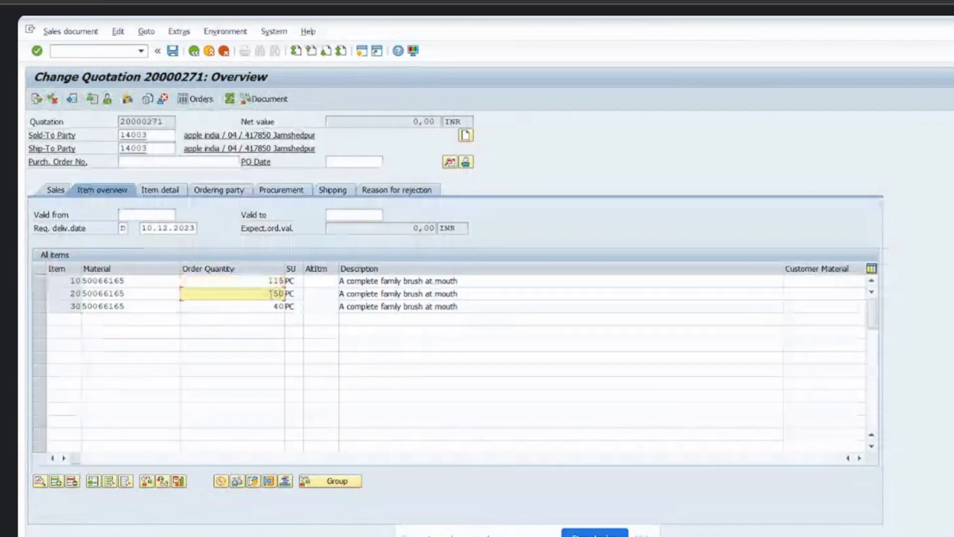
key("BackSpace")
key("BackSpace")
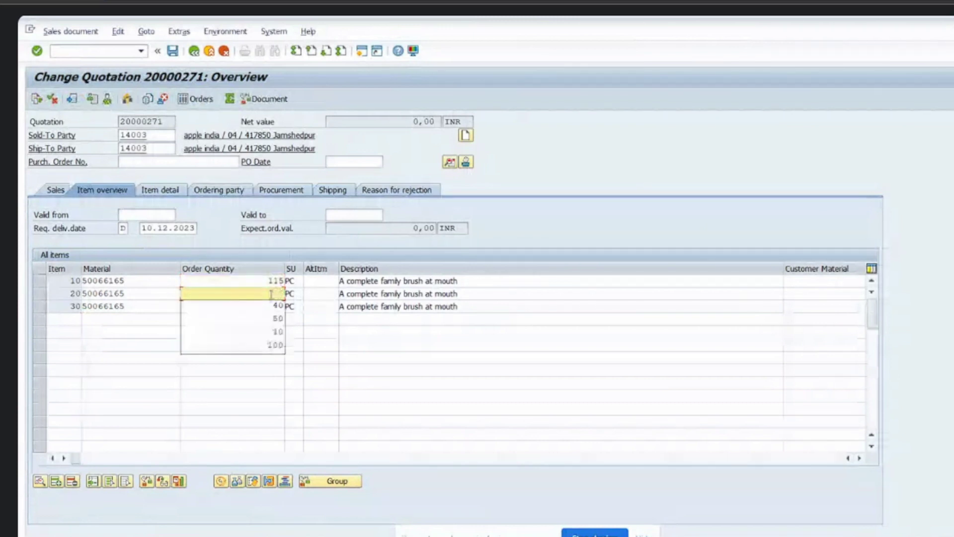
type("70")
- Set the order quantity of item 30 to 4025 and try to save the quotation
left_click(267, 307)
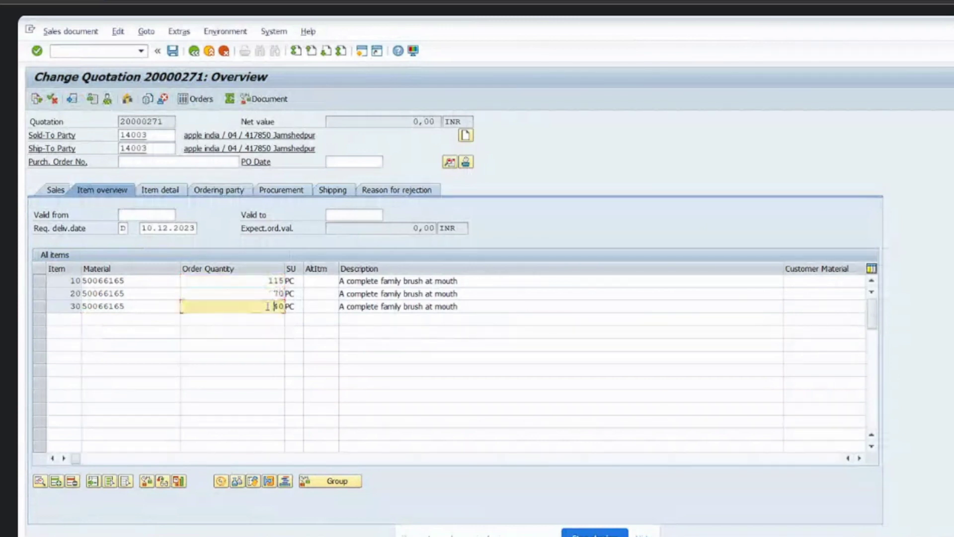
key("Right")
key("Right")
type("25")
key("Return")
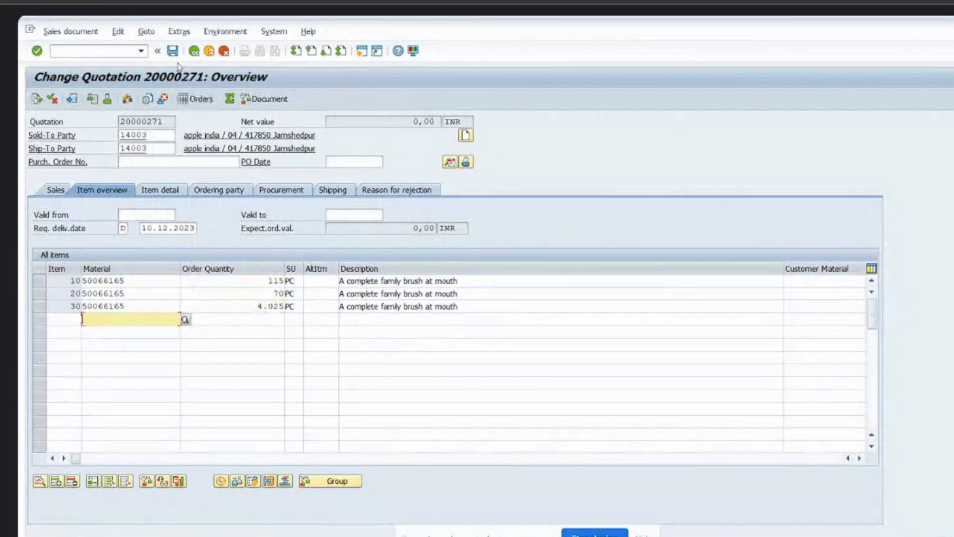
left_click(172, 51)
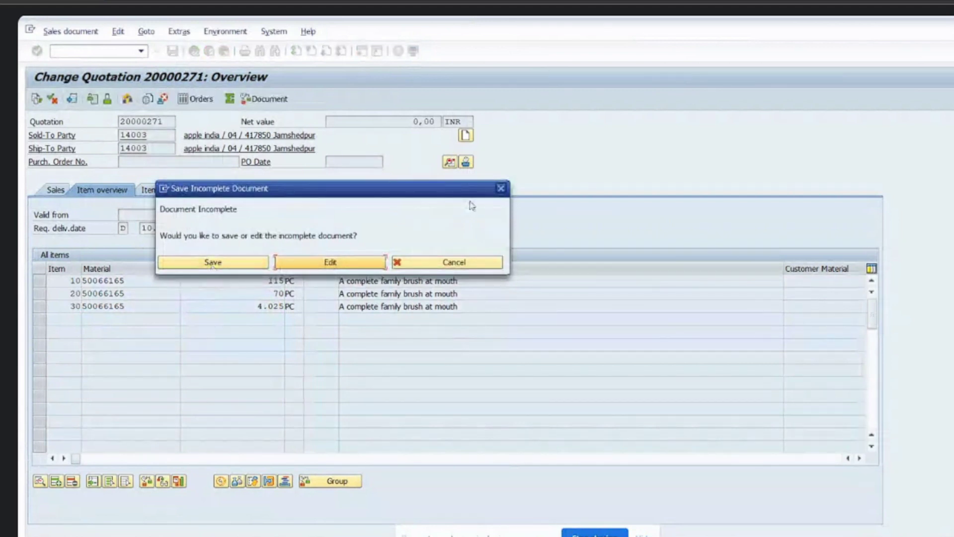
left_click(502, 189)
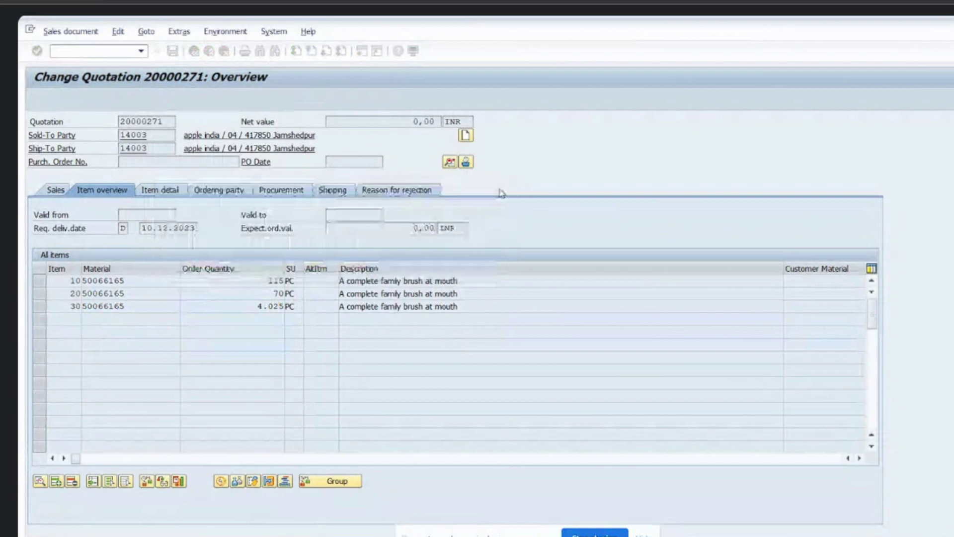
- Correct the order quantity of item 10 to 15
left_click(255, 281)
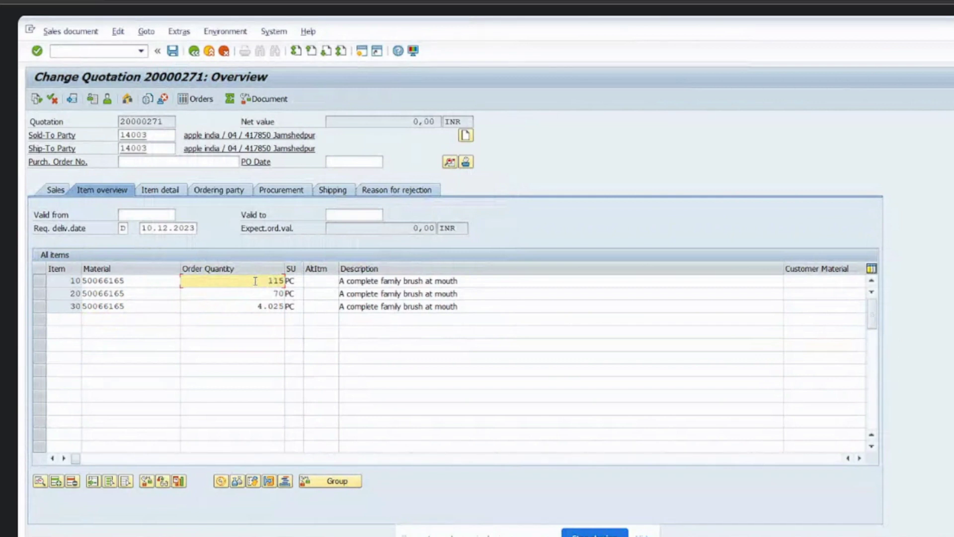
key("Right")
key("Right")
key("Right")
key("BackSpace")
key("BackSpace")
key("BackSpace")
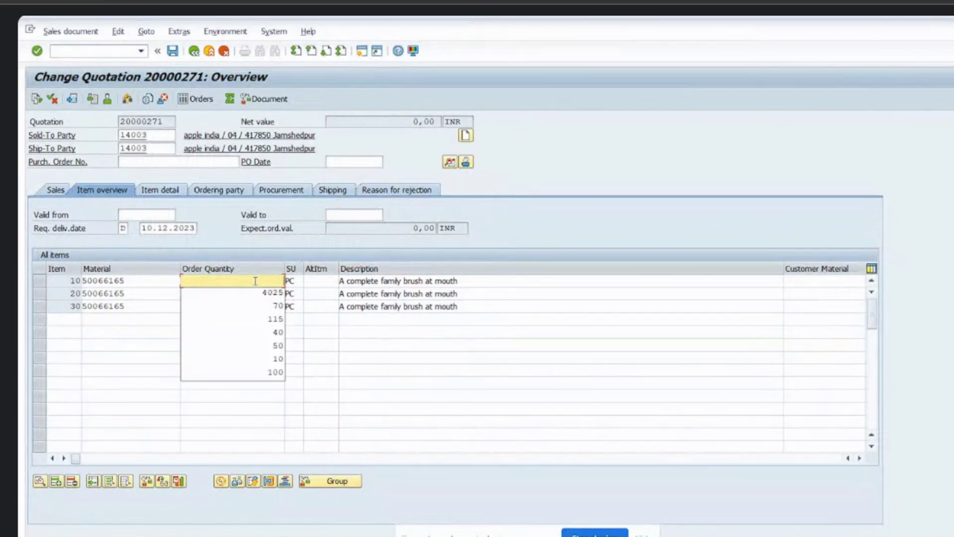
type("15")
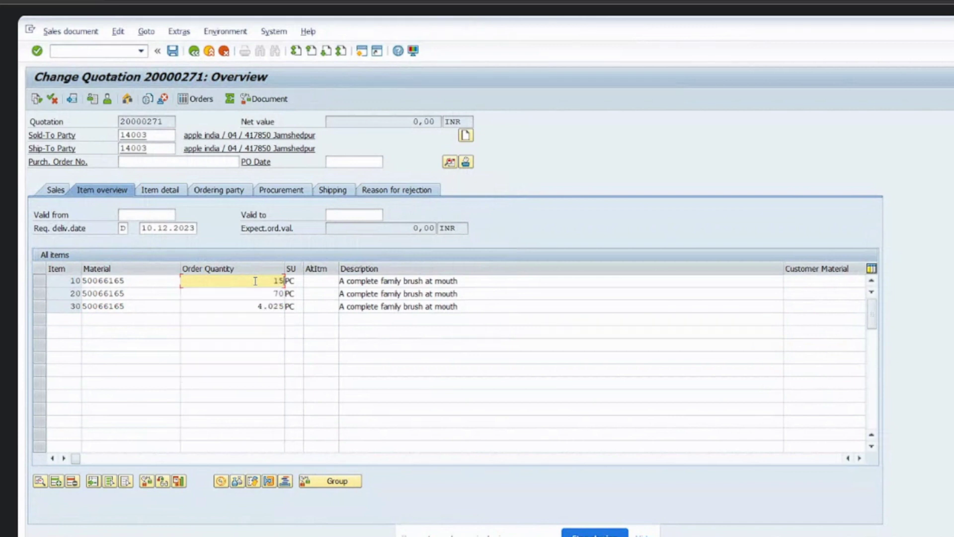
- Correct the order quantity of item 30 to 25 and save the quotation as an incomplete document
left_click(247, 309)
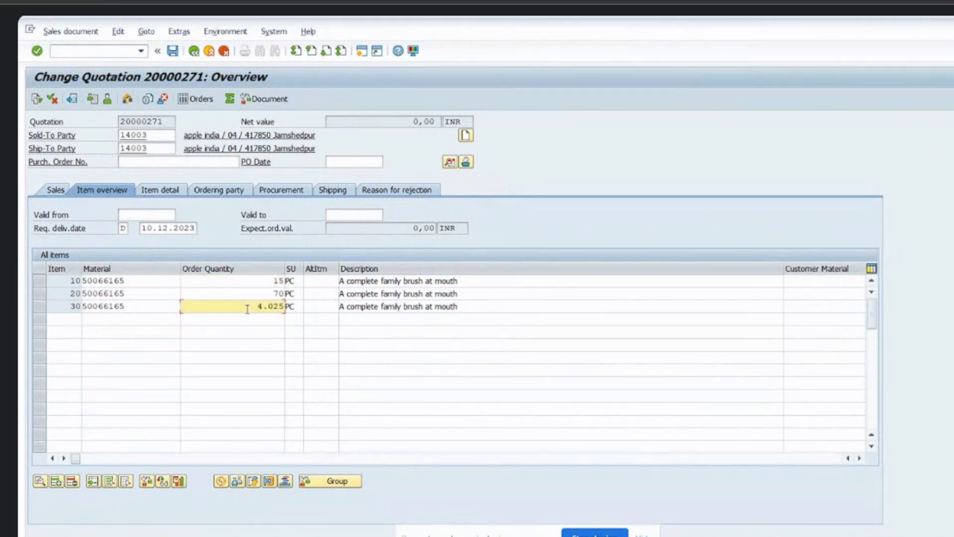
key("Right")
key("Right")
key("Right")
key("Right")
key("Right")
key("BackSpace")
key("BackSpace")
key("BackSpace")
key("BackSpace")
key("BackSpace")
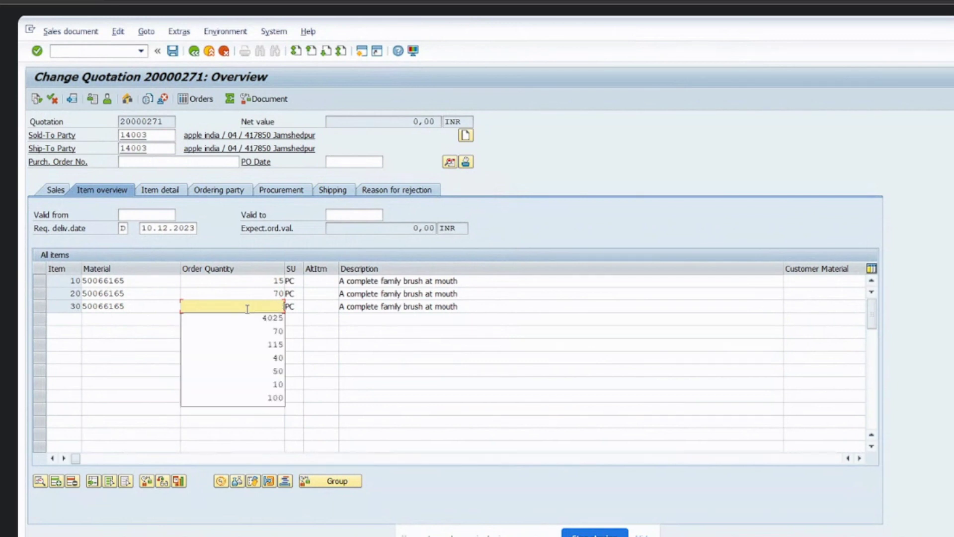
type("25")
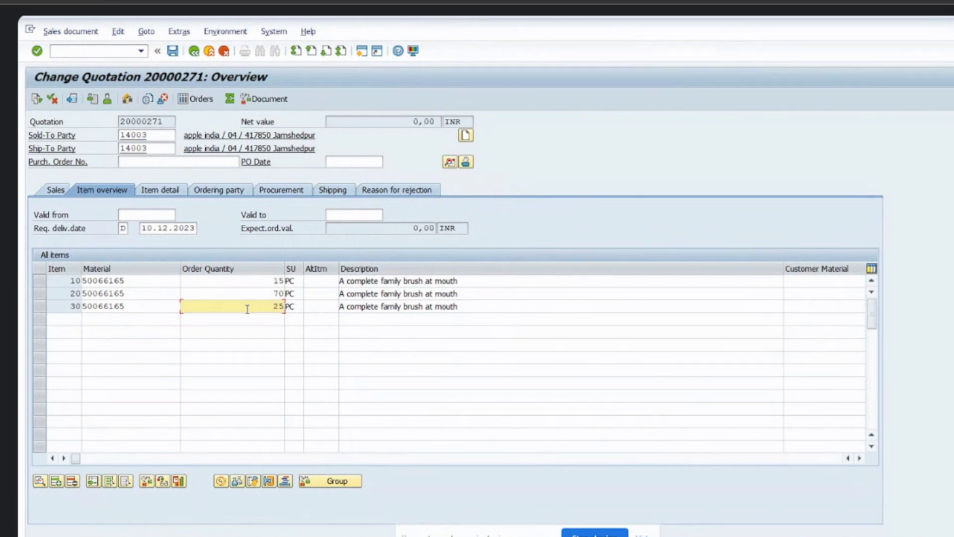
left_click(173, 55)
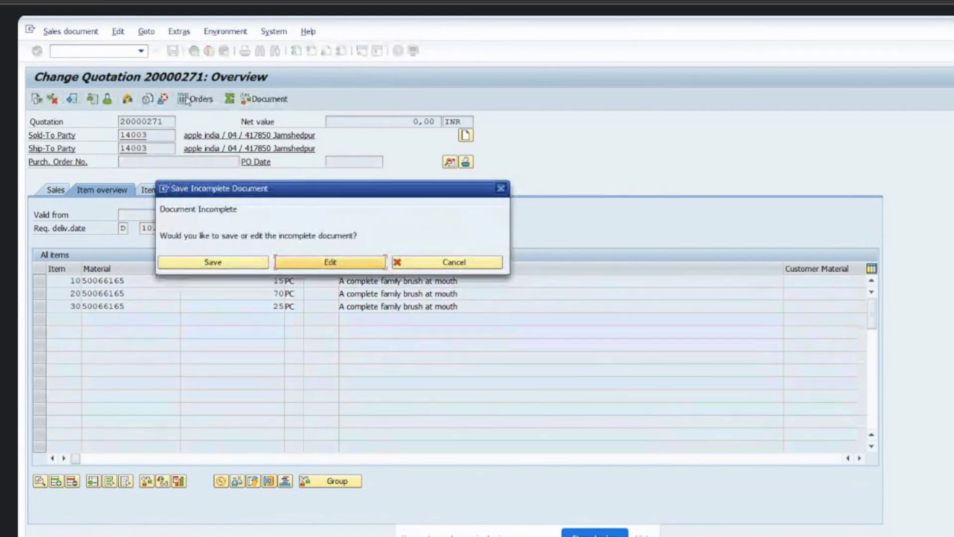
left_click(211, 264)
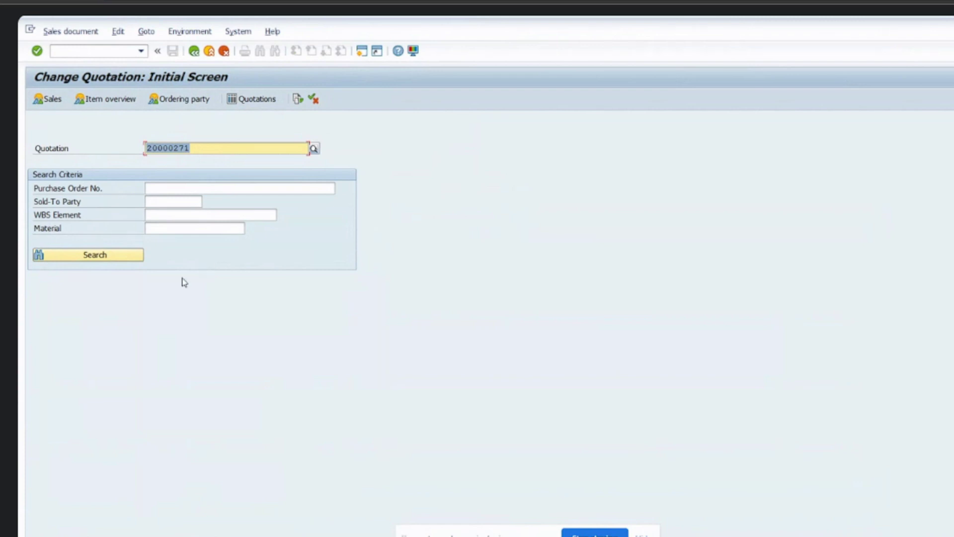
- Start another quotation of type QT with transaction /nva21, keeping the prefilled organizational data
left_click(87, 52)
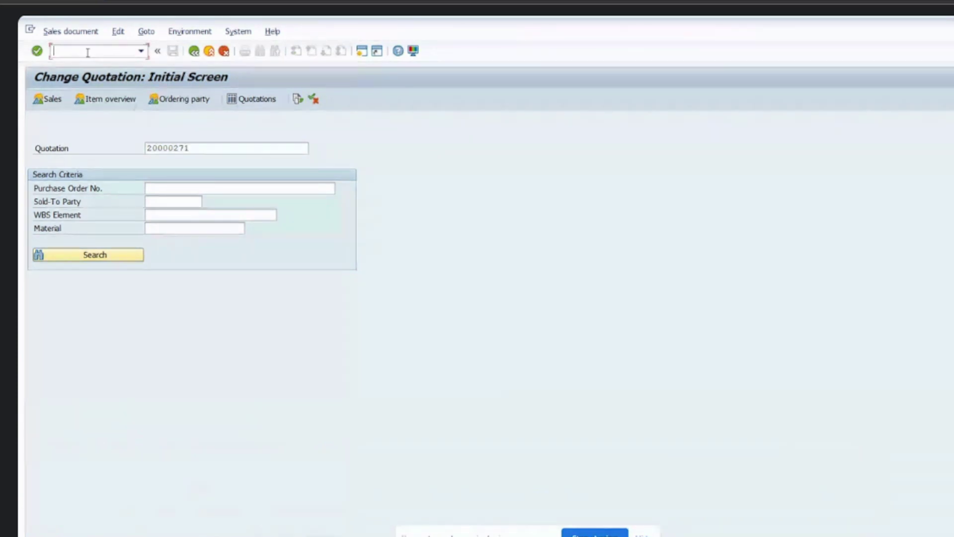
type("/nva11")
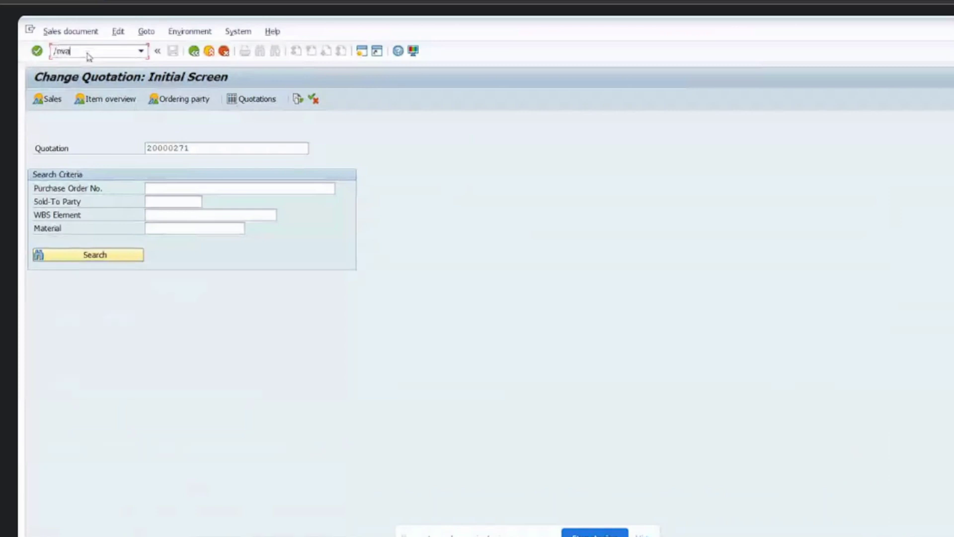
key("BackSpace")
key("BackSpace")
type("21")
key("Return")
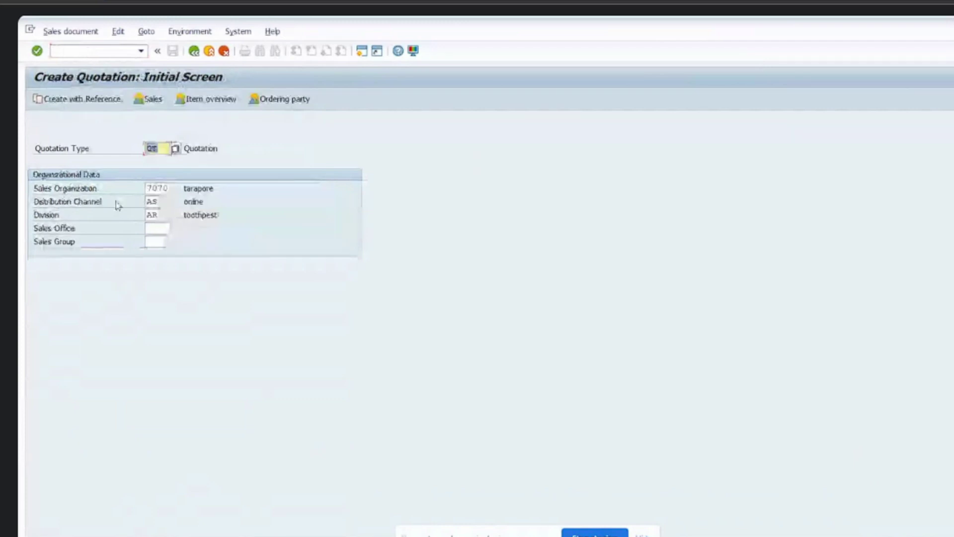
key("Return")
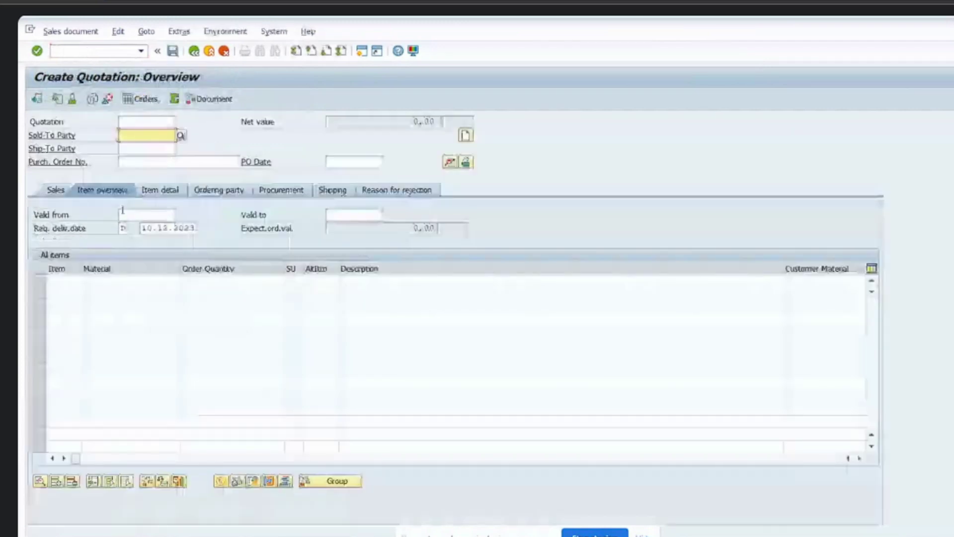
- Enter the Apple India customer number as sold-to party and ship-to party of the new quotation
type("14003")
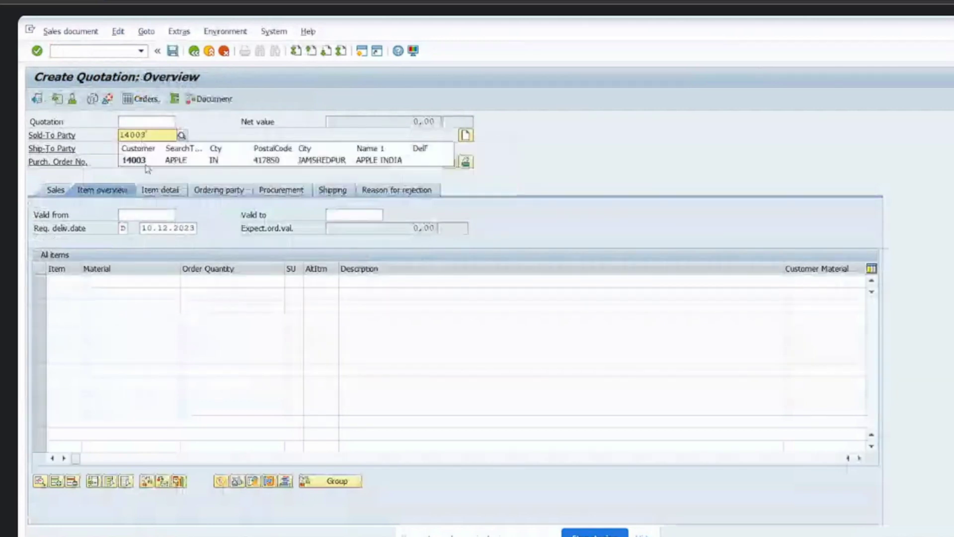
left_click(142, 149)
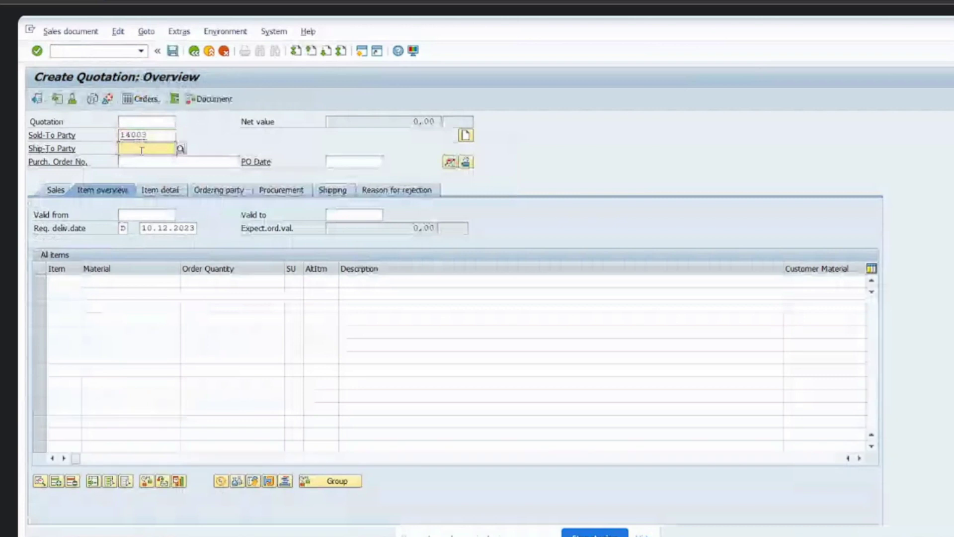
type("140")
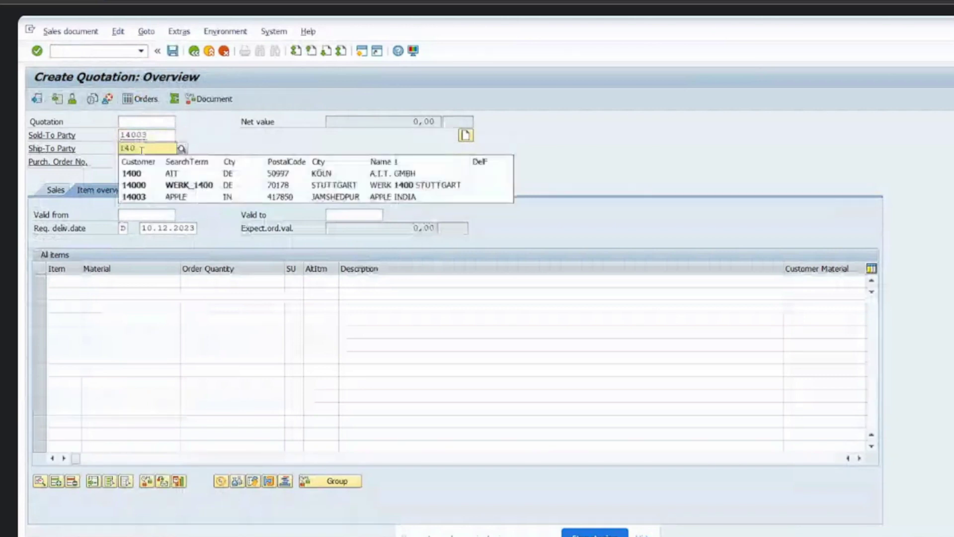
type("03")
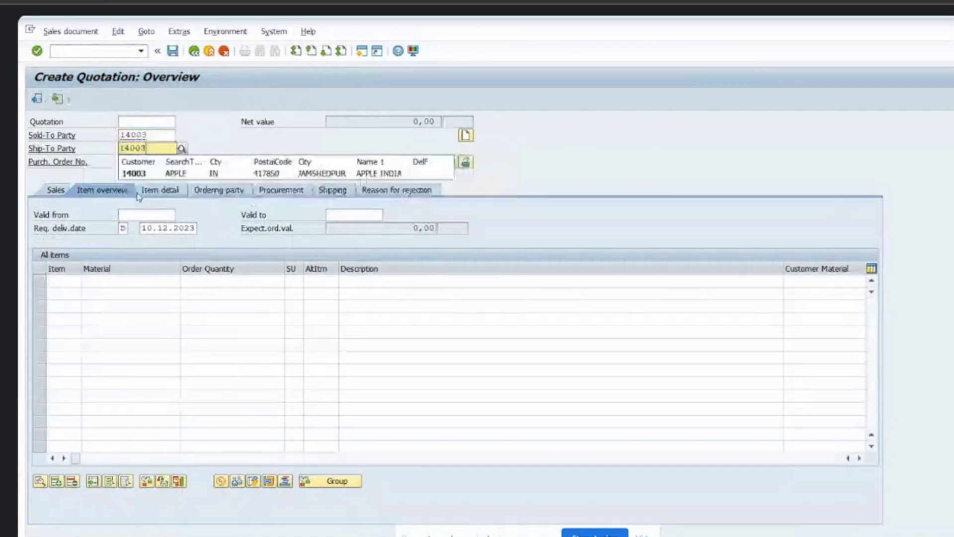
- Confirm the sold-to and ship-to parties and add material 50066165 with order quantity 20 as the first item
left_click(136, 176)
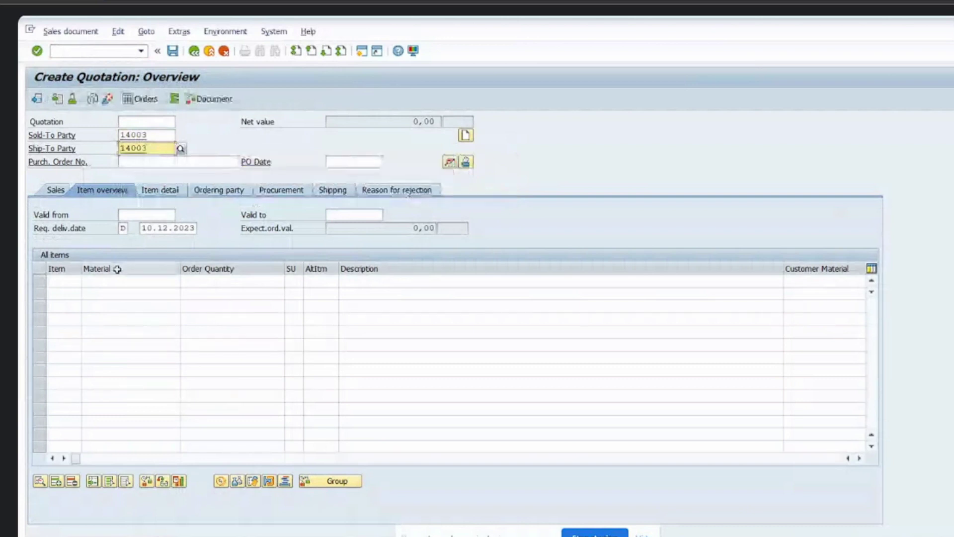
key("Return")
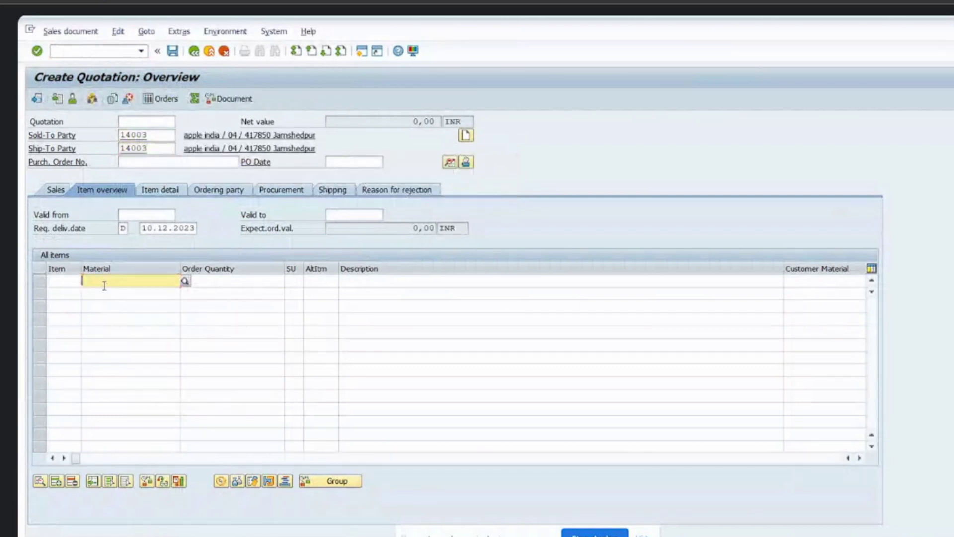
type("5000")
key("BackSpace")
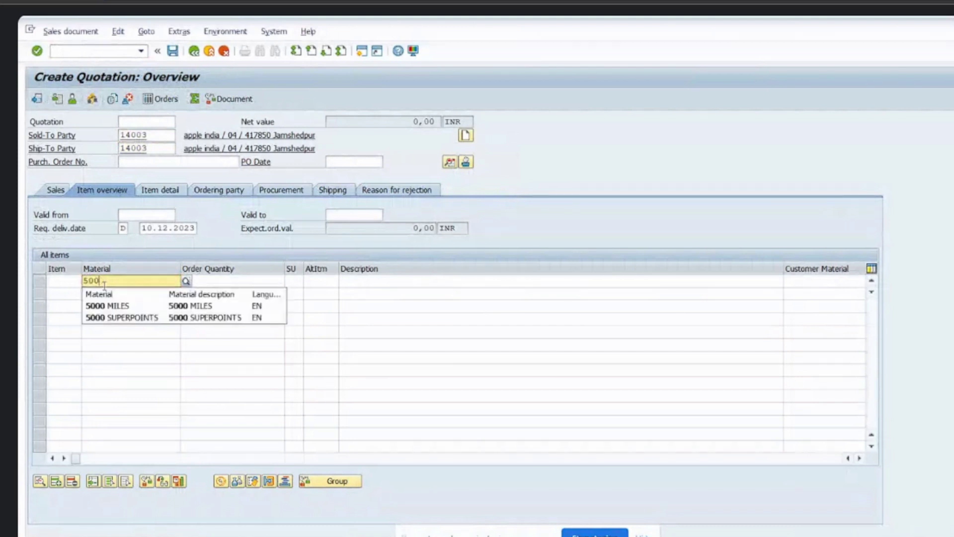
type("66165")
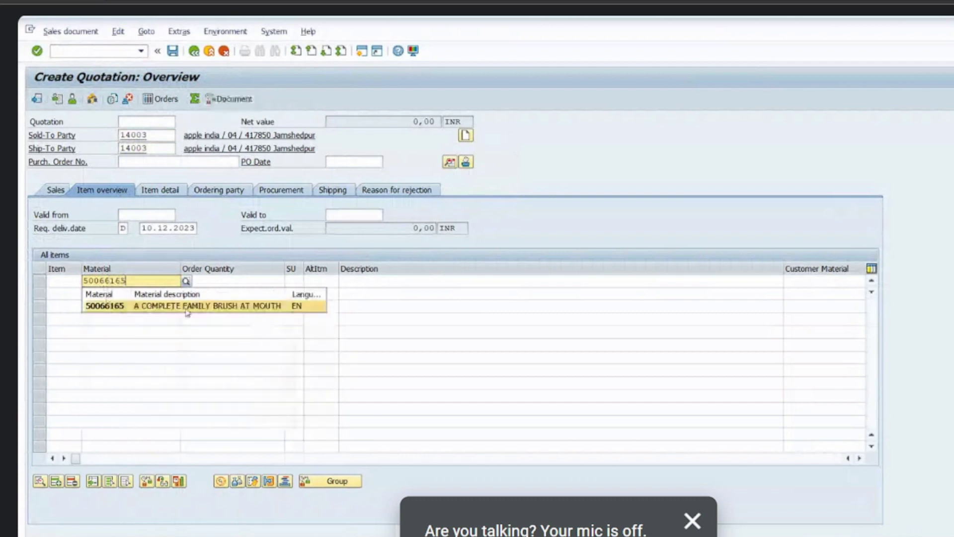
left_click(214, 282)
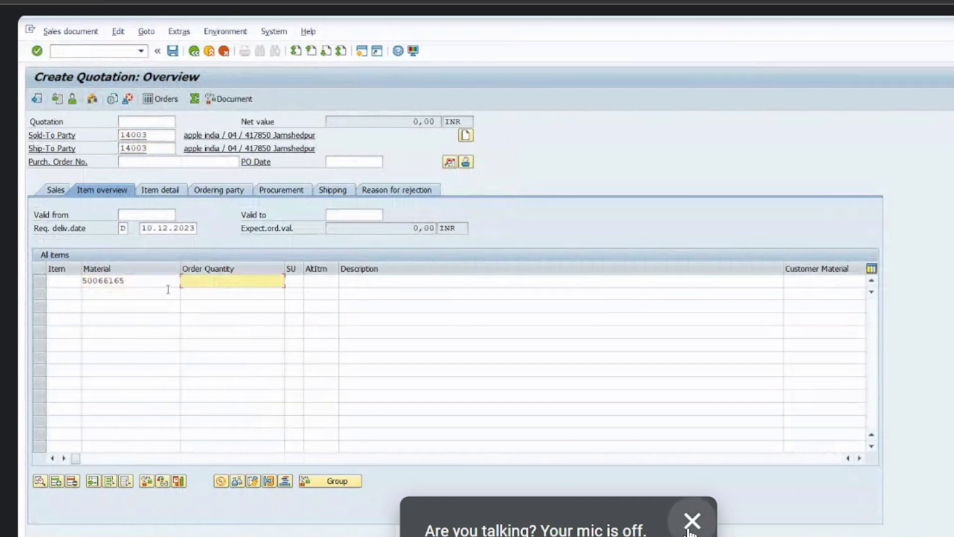
left_click(149, 293)
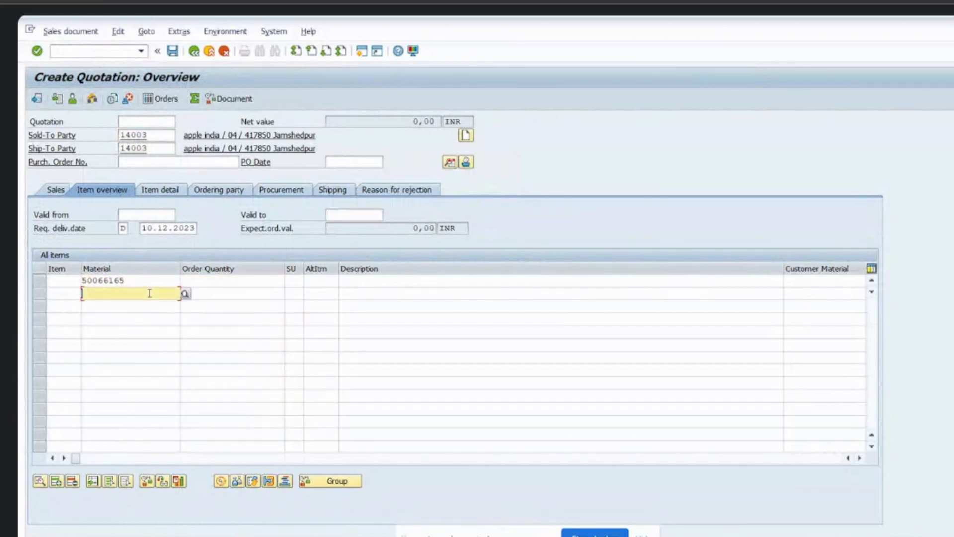
left_click(197, 282)
type("20")
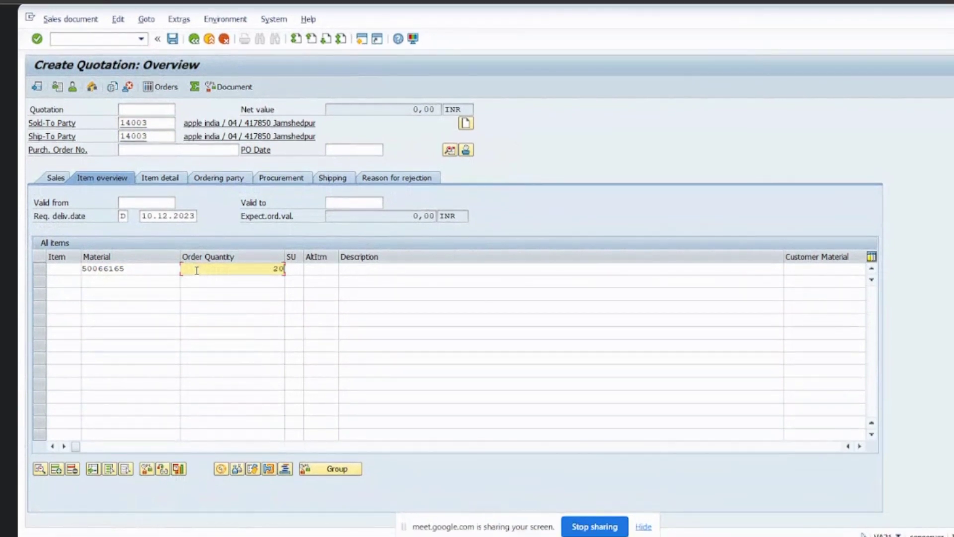
- Add a second item with material 50066165 and order quantity 60
left_click(122, 282)
type("500")
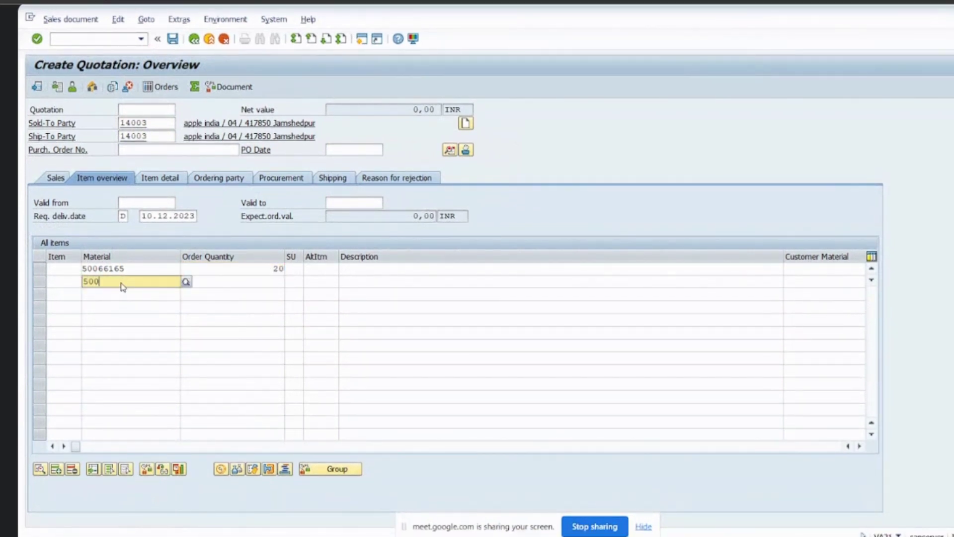
type("66")
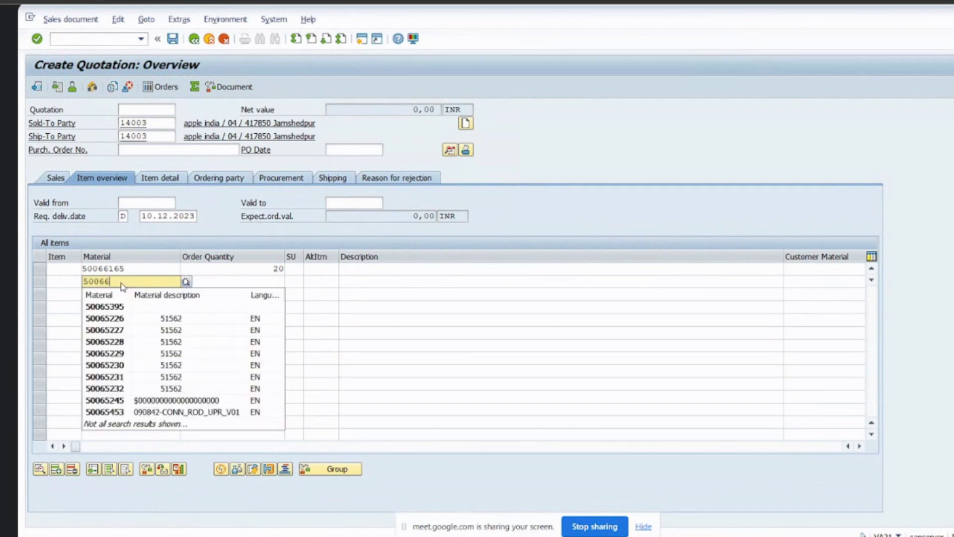
type("165")
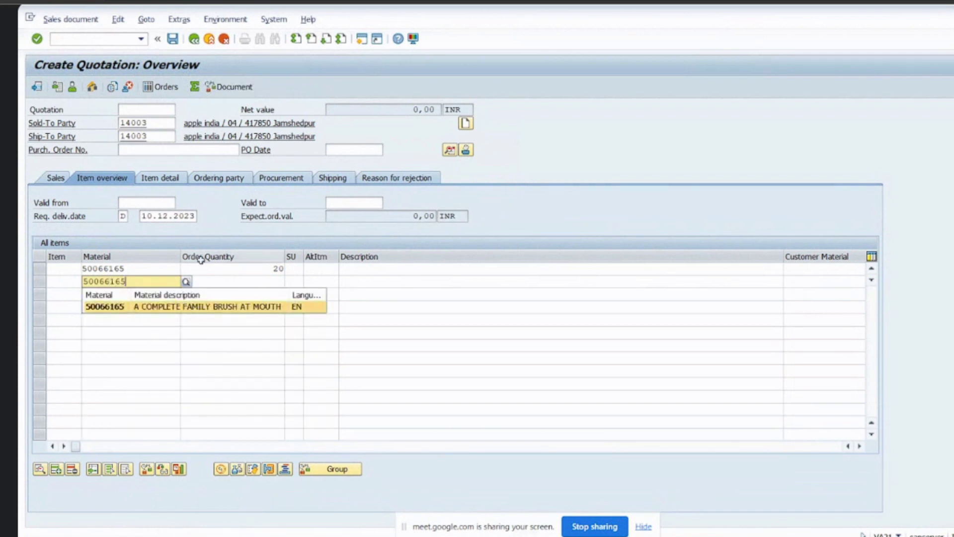
left_click(215, 281)
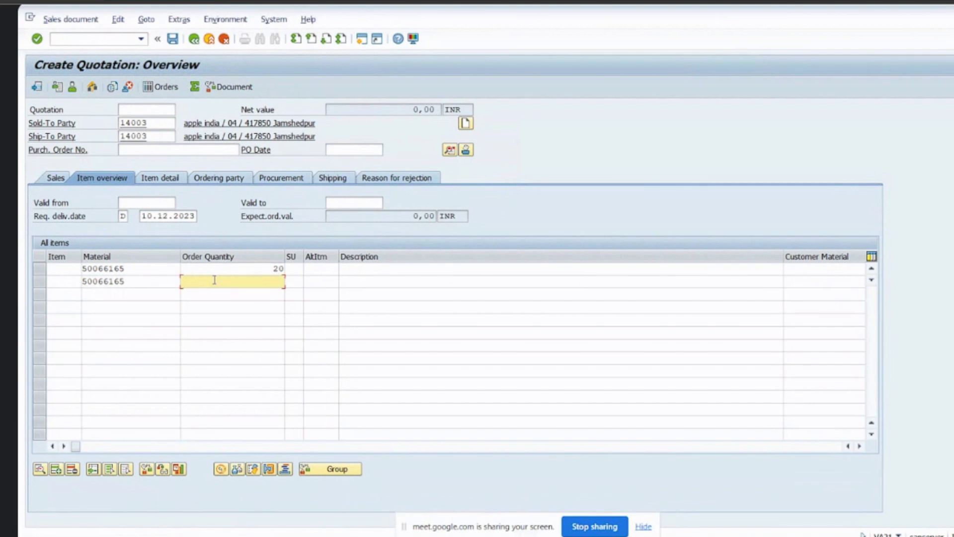
type("60")
- Add a third item with material 50066165 and order quantity 90, and save the quotation as an incomplete document
left_click(117, 294)
type("50")
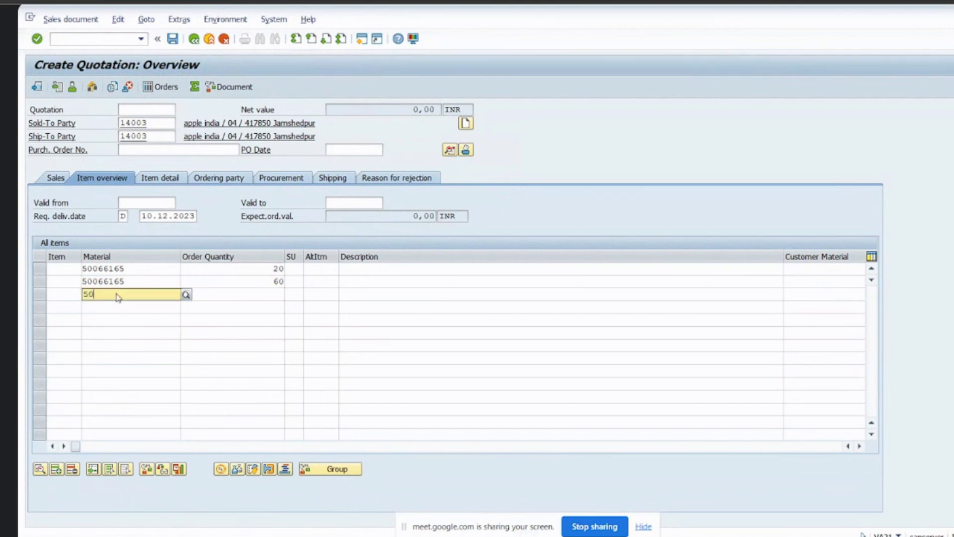
type("0")
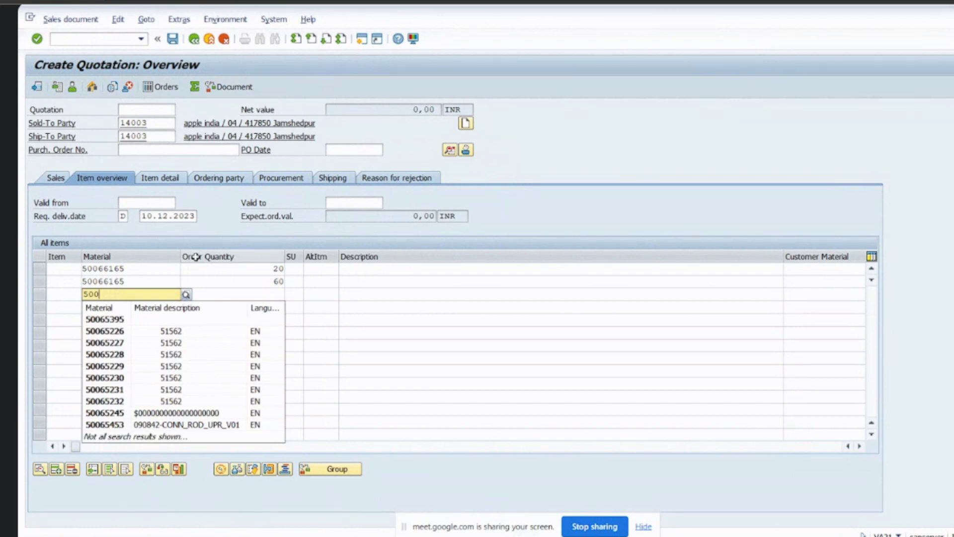
type("66")
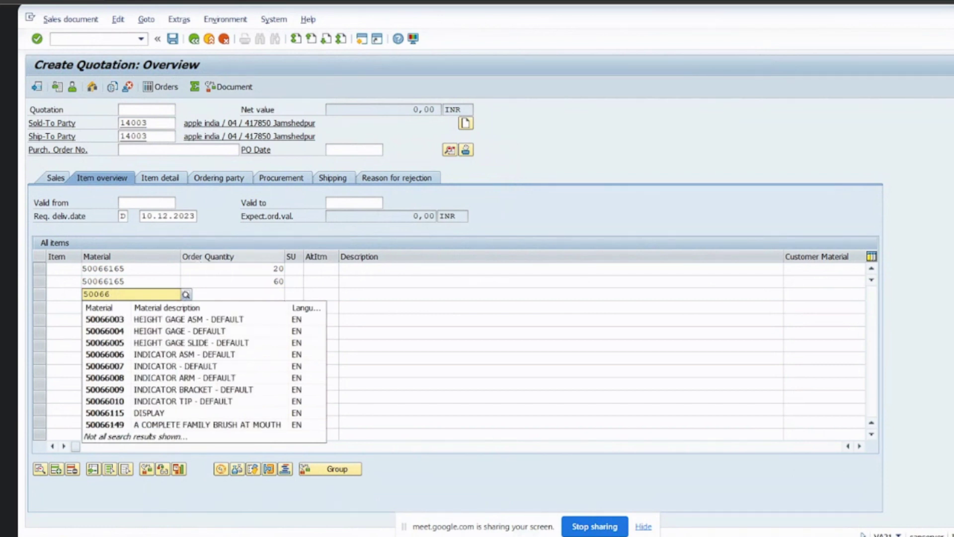
type("165")
left_click(239, 294)
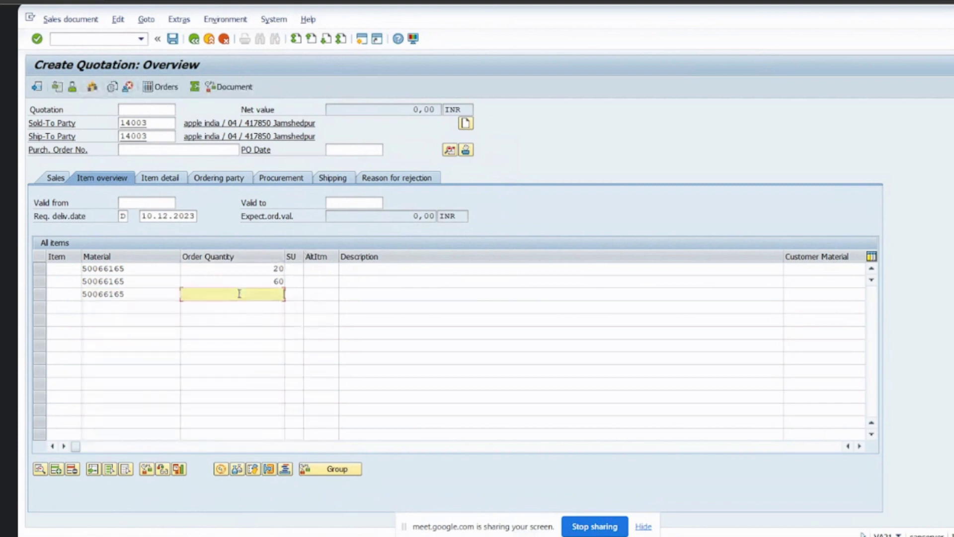
type("90")
left_click(172, 39)
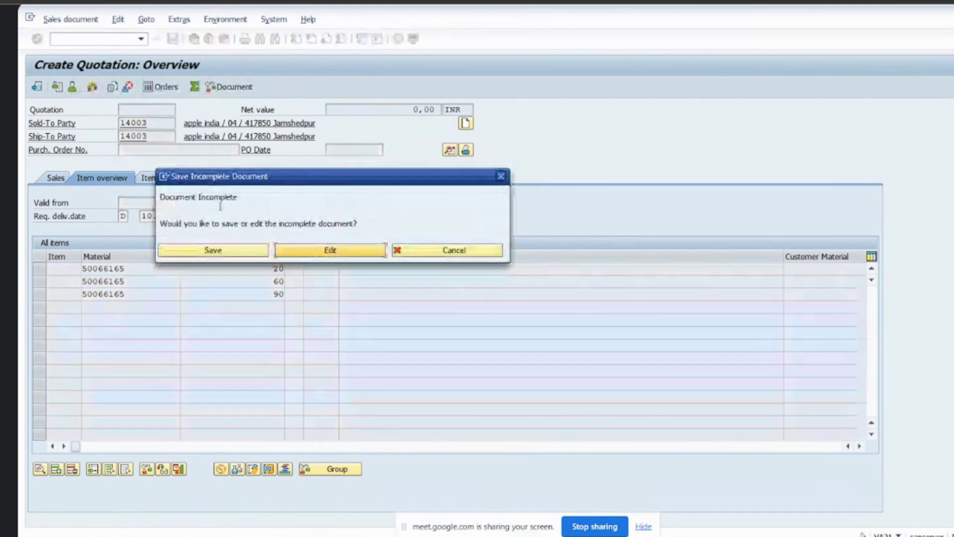
left_click(220, 250)
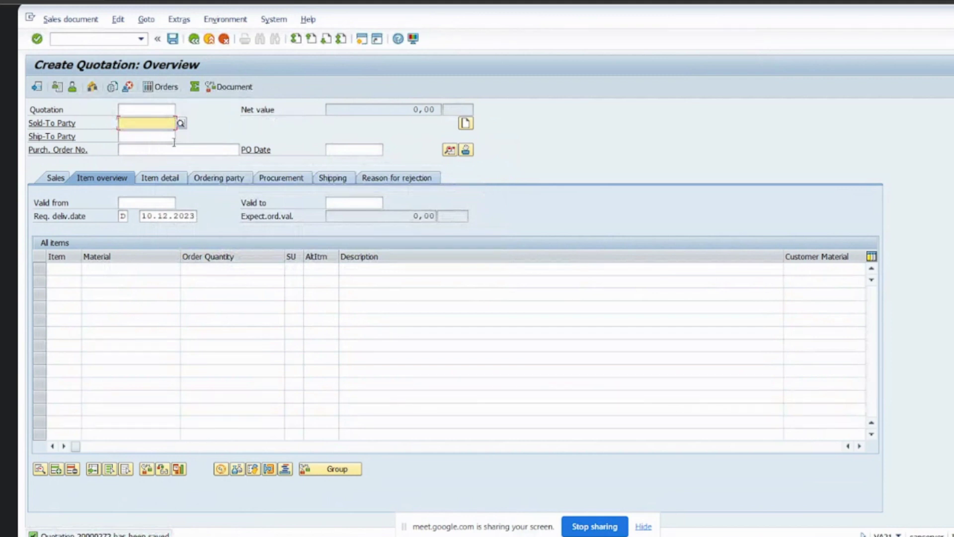
- Open the list of quotations with transaction /nva25
left_click(93, 41)
type("/")
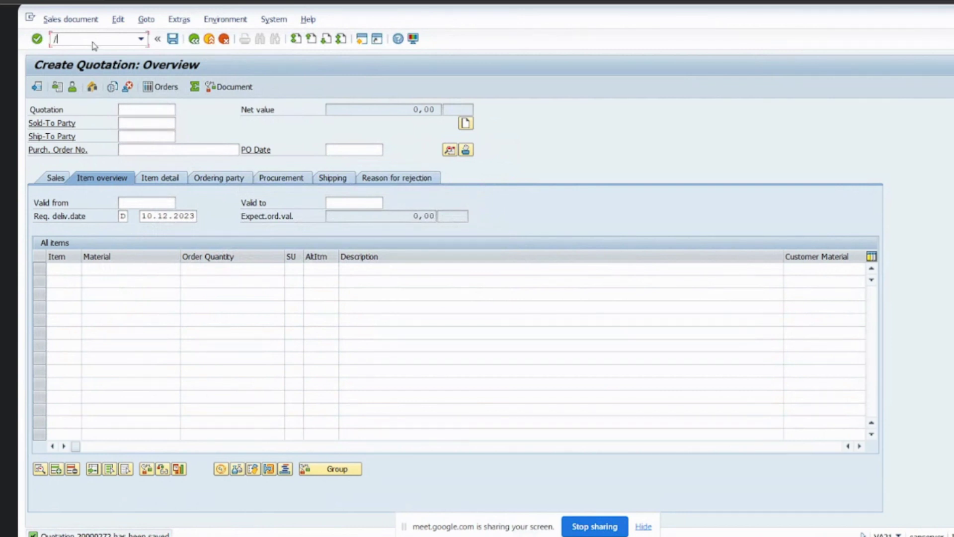
type("nva")
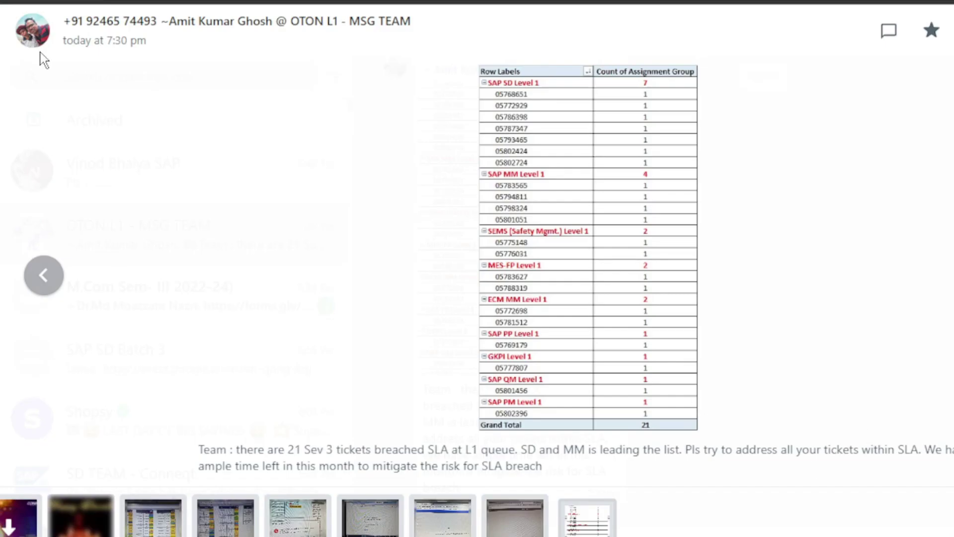
left_click(431, 232)
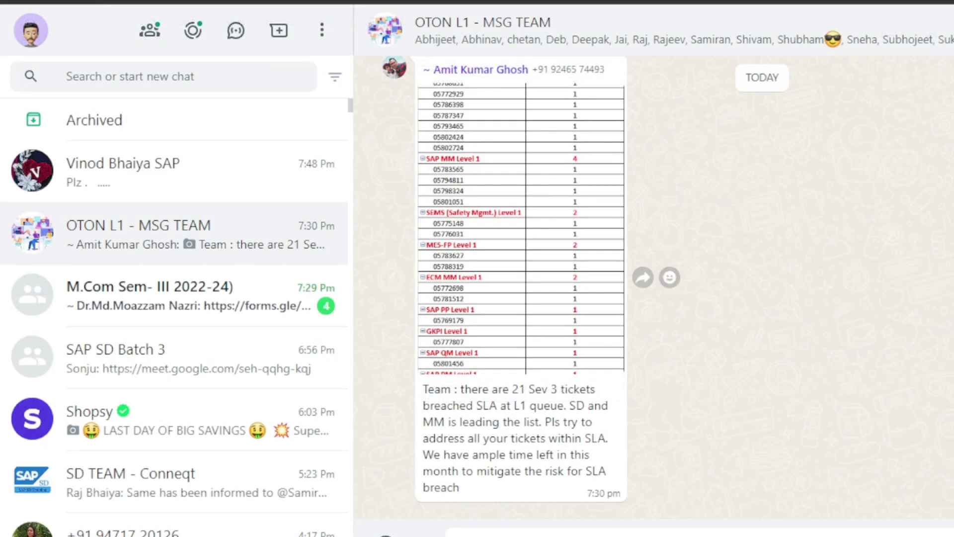
left_click(271, 190)
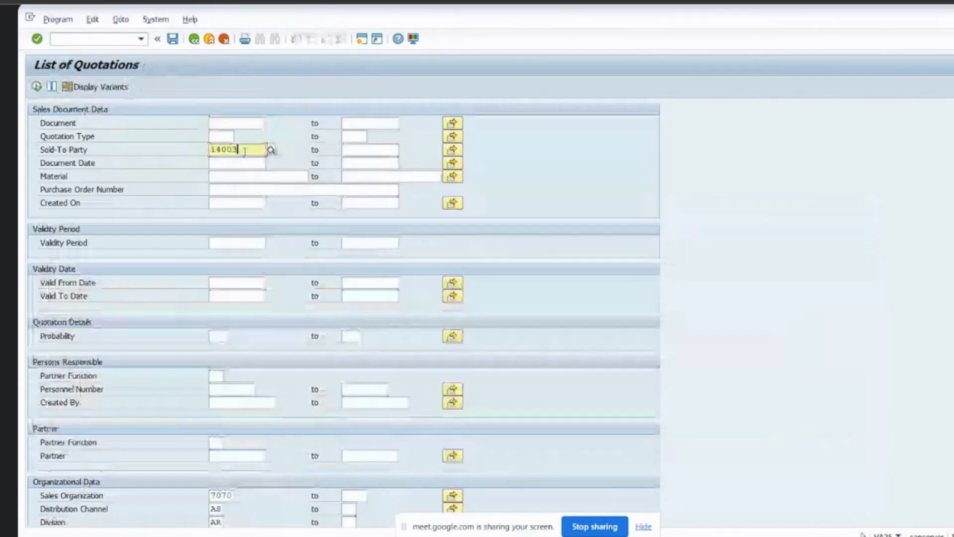
key("BackSpace")
key("BackSpace")
key("BackSpace")
key("BackSpace")
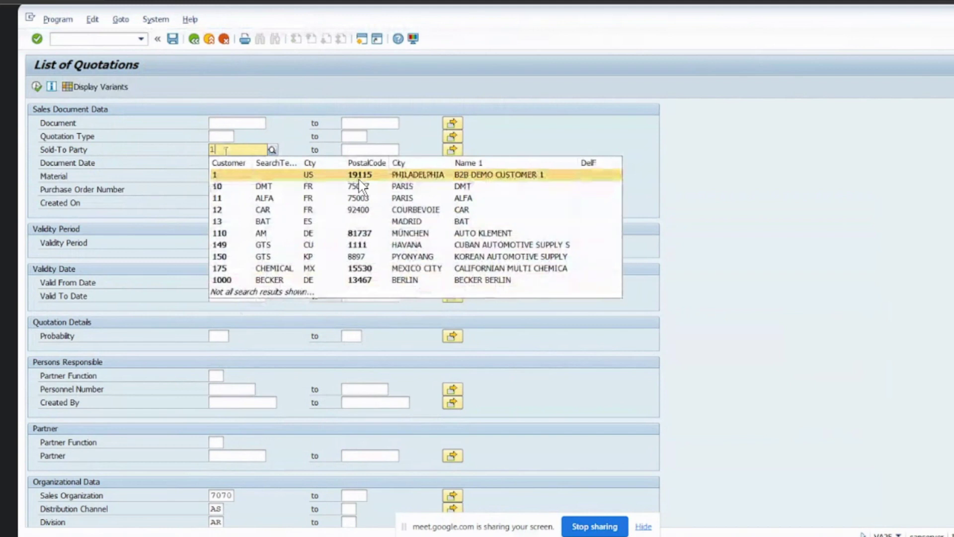
key("BackSpace")
left_click(230, 281)
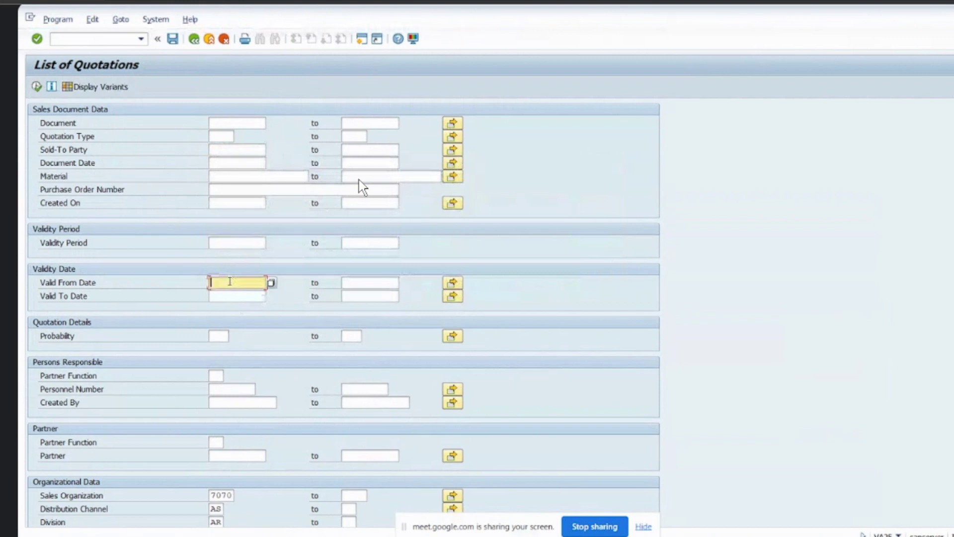
type("10")
key("BackSpace")
key("BackSpace")
- Restrict the quotation list to document dates from 10.12.23 to 10.12.23
left_click(241, 163)
type("10,")
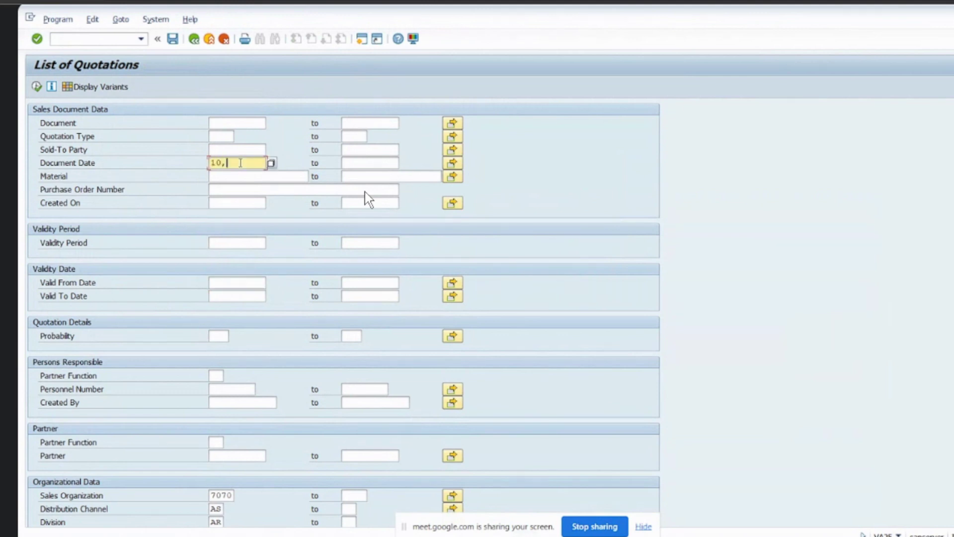
key("BackSpace")
type(".12.23")
left_click(351, 164)
type("10")
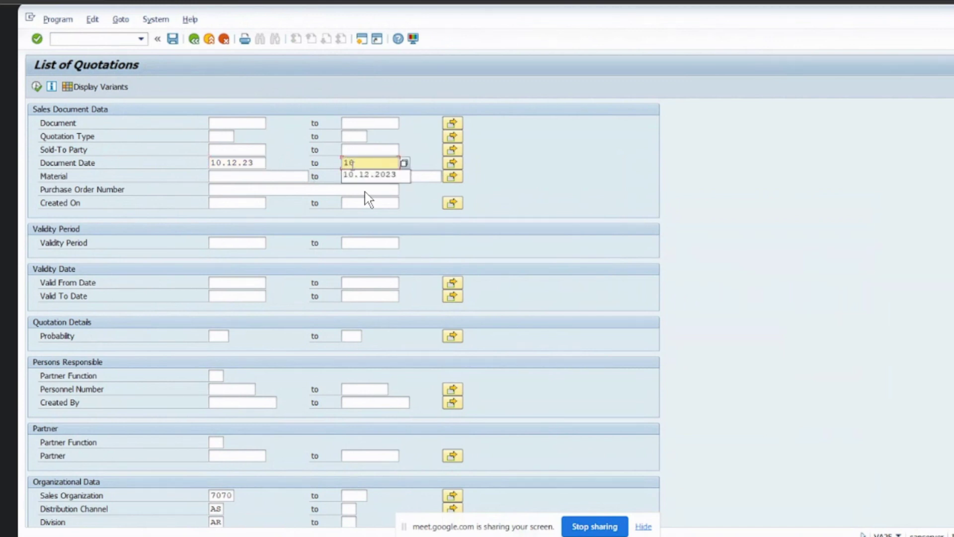
type(".12.23")
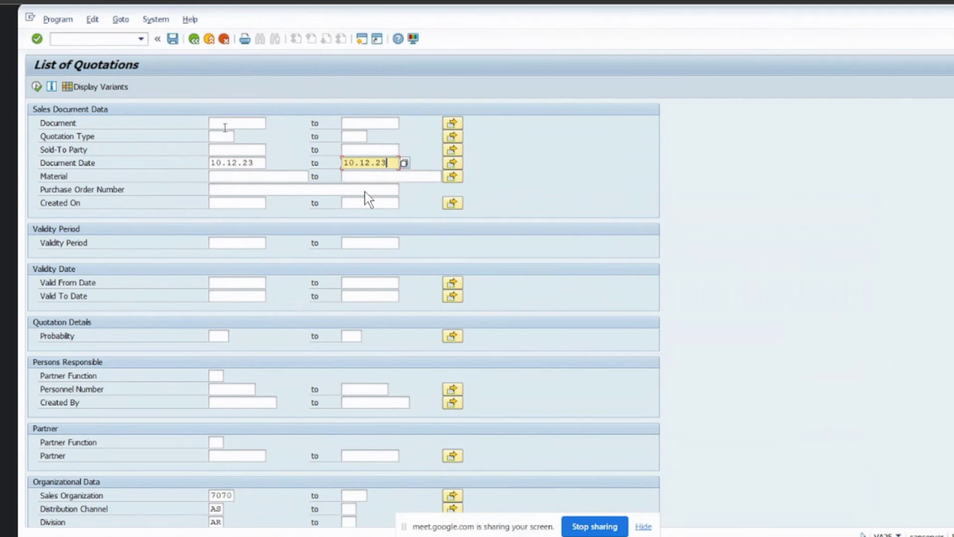
- Limit the selection to quotation type qt and run the list of quotations
left_click(225, 124)
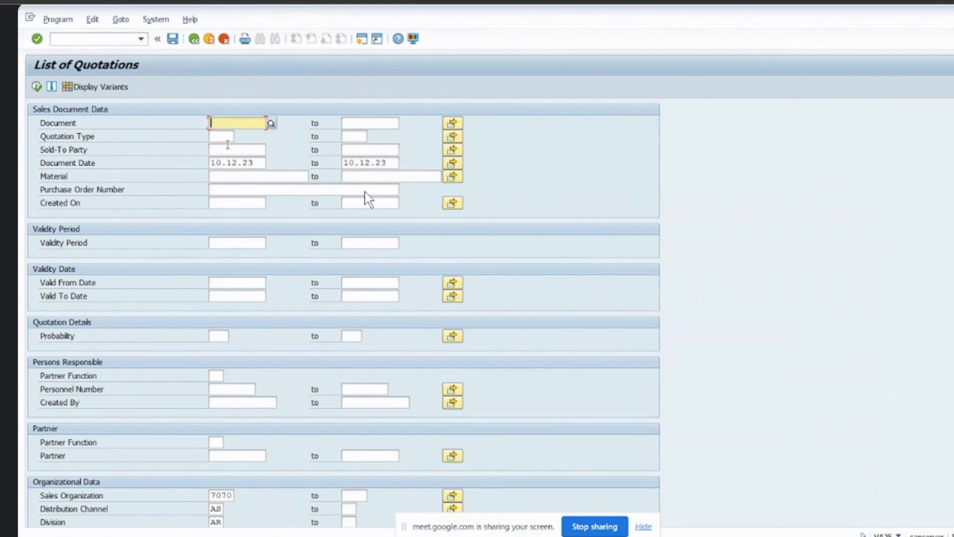
left_click(228, 137)
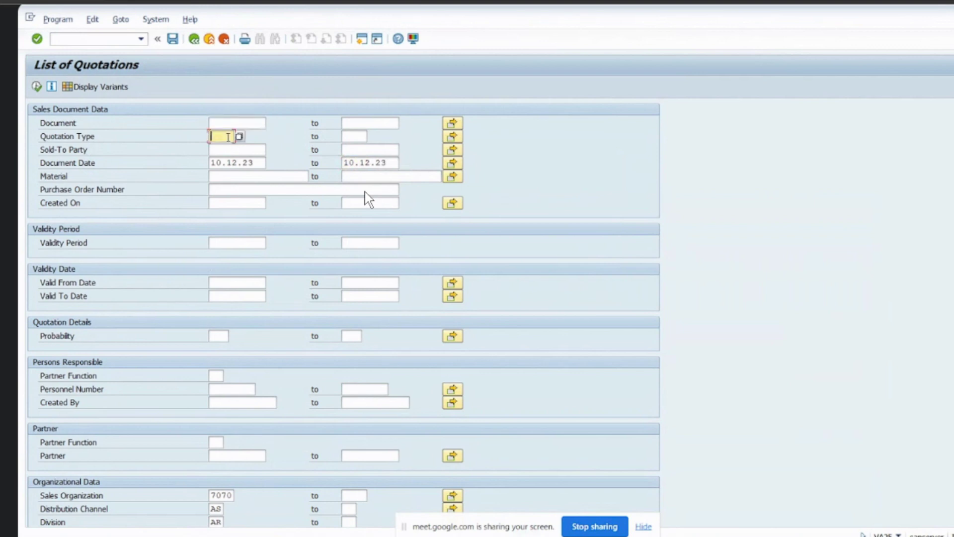
type("qt")
left_click(37, 87)
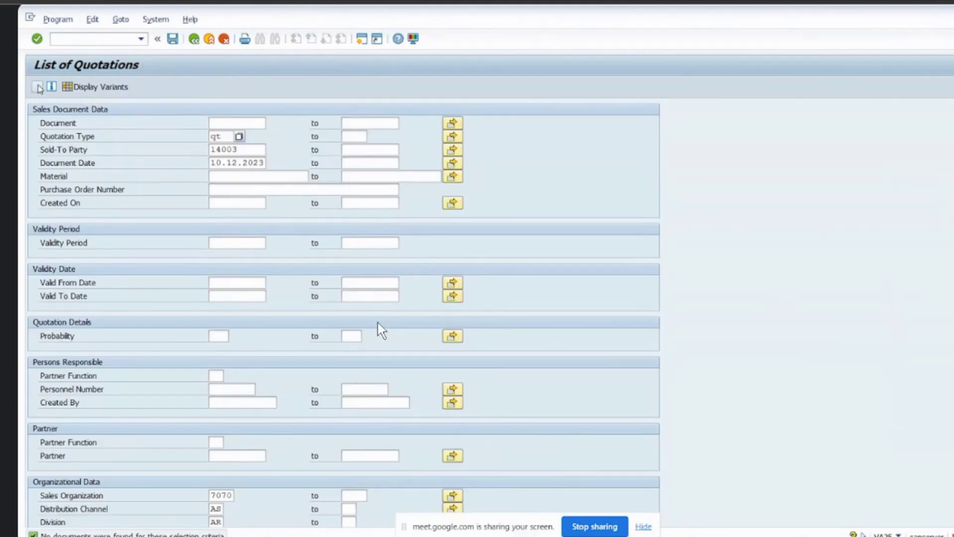
key("F8")
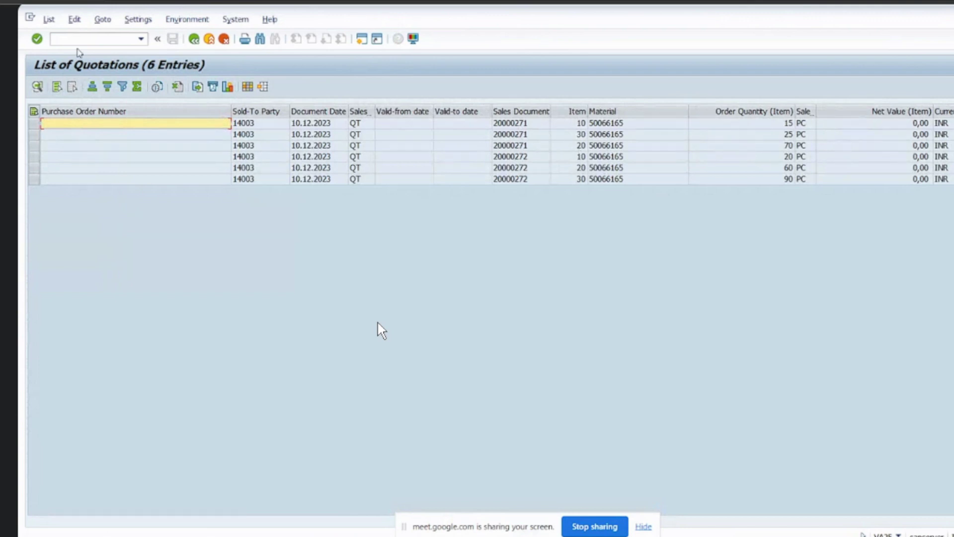
- Open the most recently created quotation for changing with transaction /nva22
left_click(78, 40)
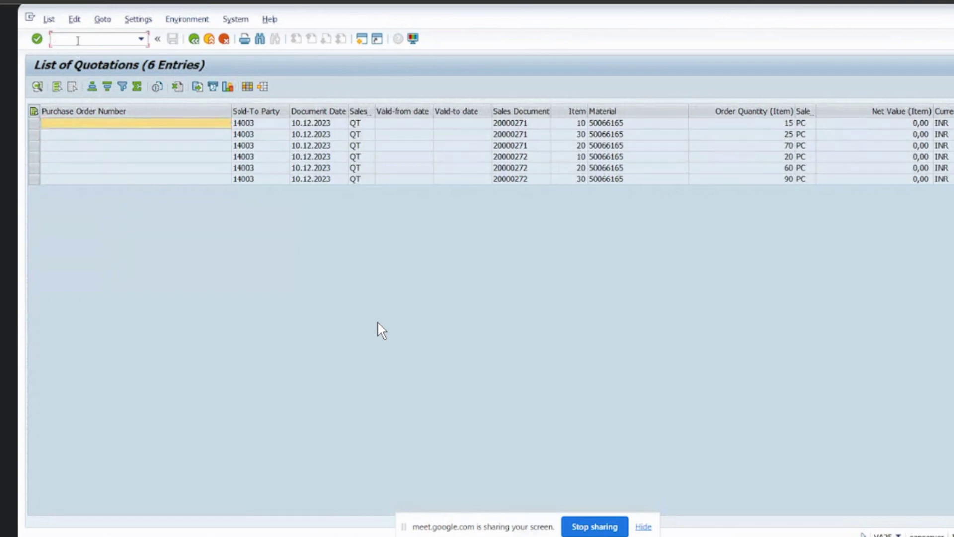
type("/nva22")
key("Return")
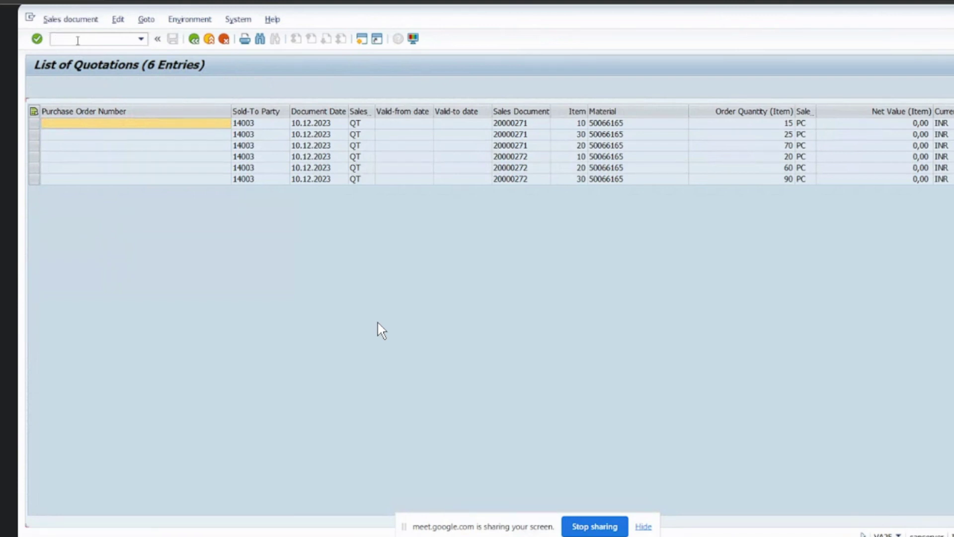
key("Return")
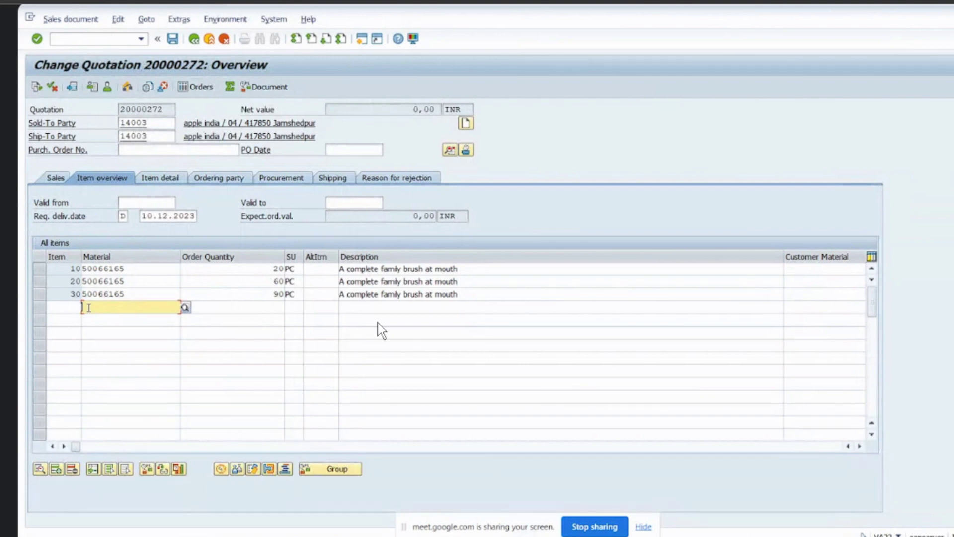
type("500")
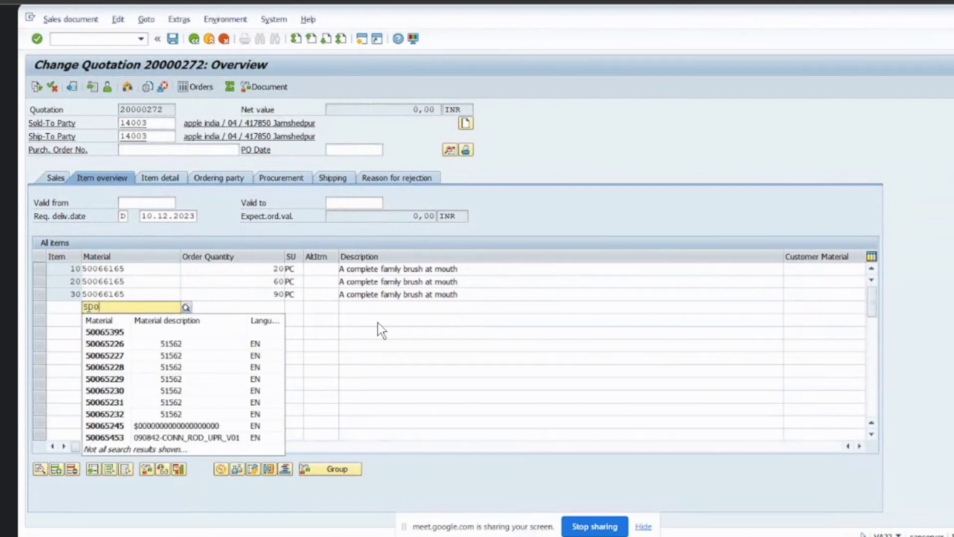
type("66")
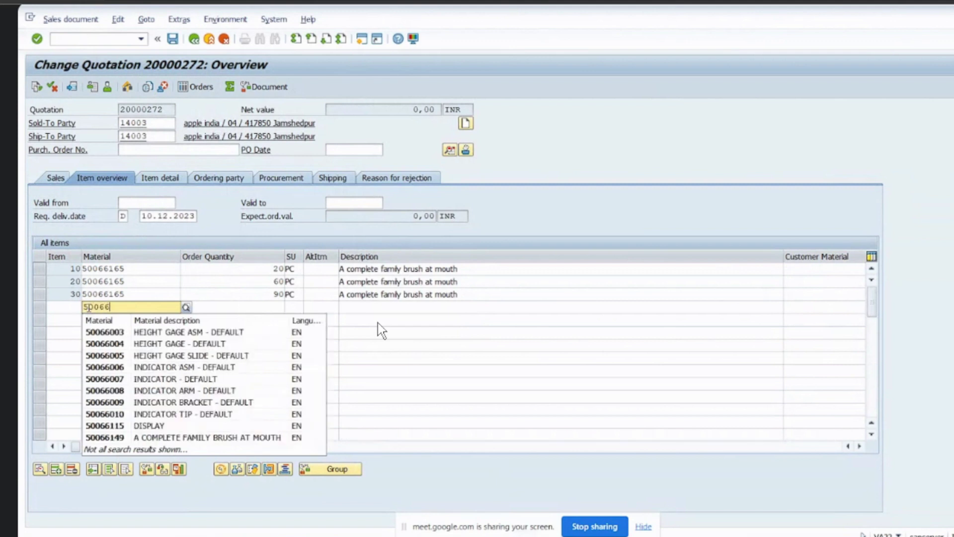
type("165")
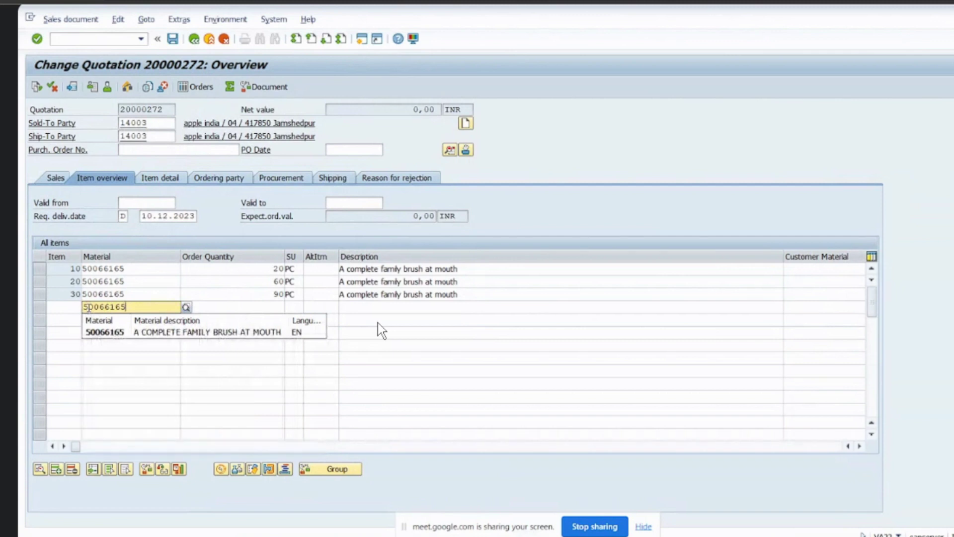
key("Down")
left_click(231, 309)
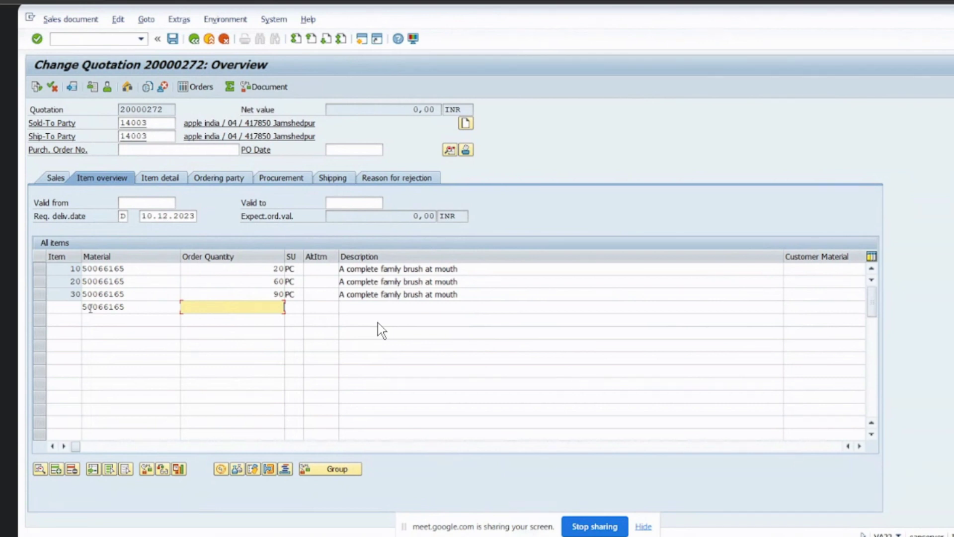
left_click(165, 109)
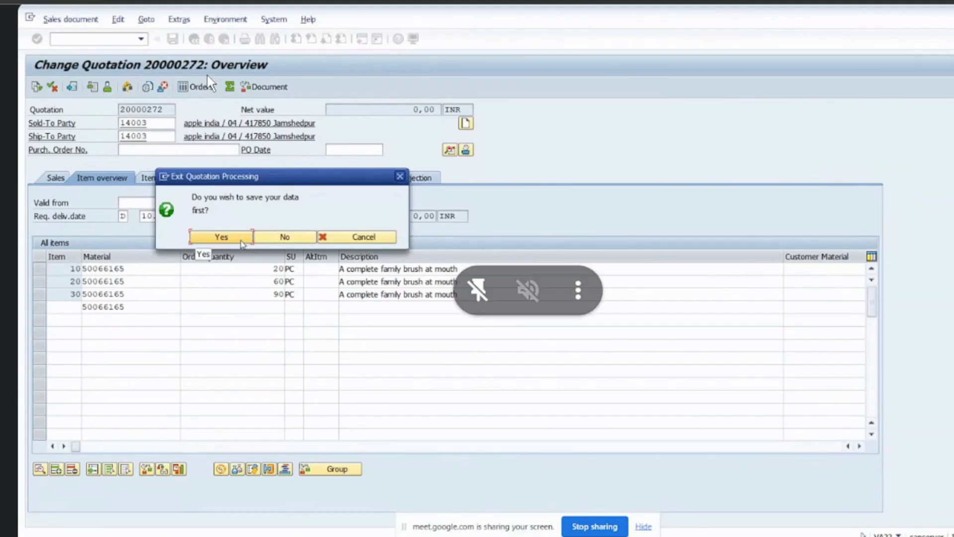
left_click(277, 240)
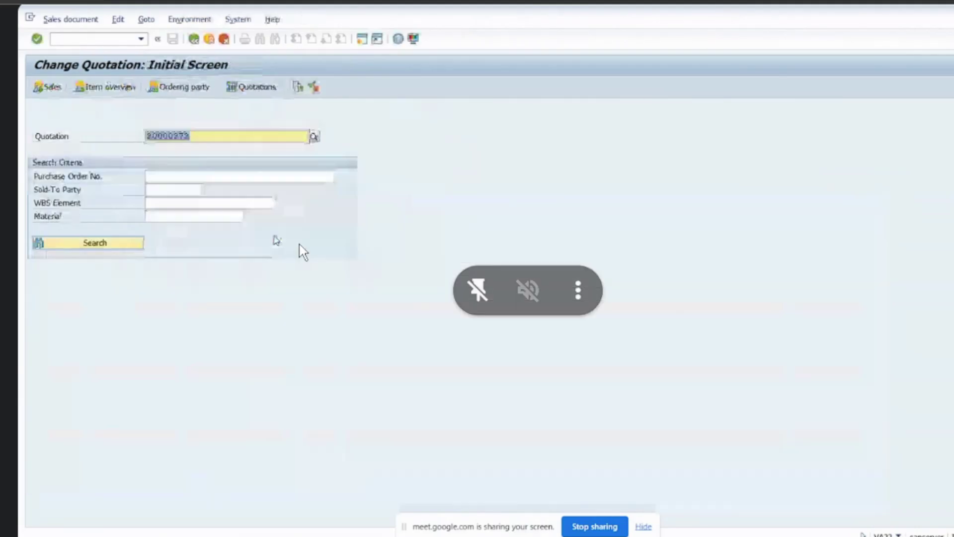
- Open the quotation numbered one below the preset one for changing
key("Delete")
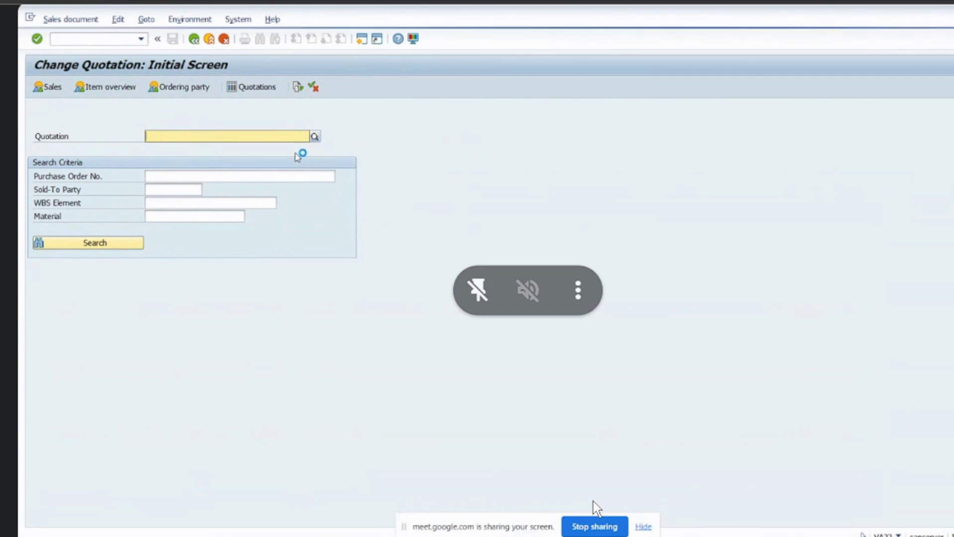
left_click(280, 138)
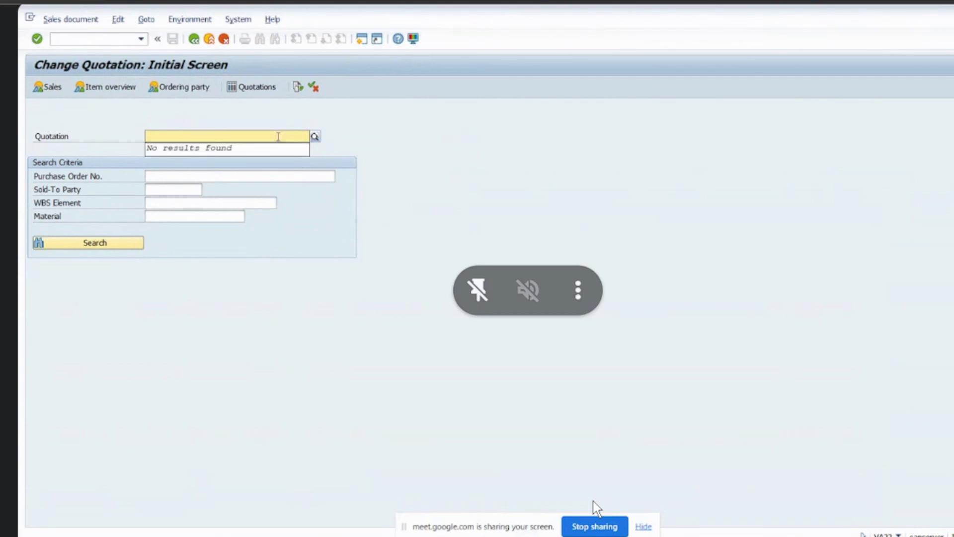
type("2000")
type("271")
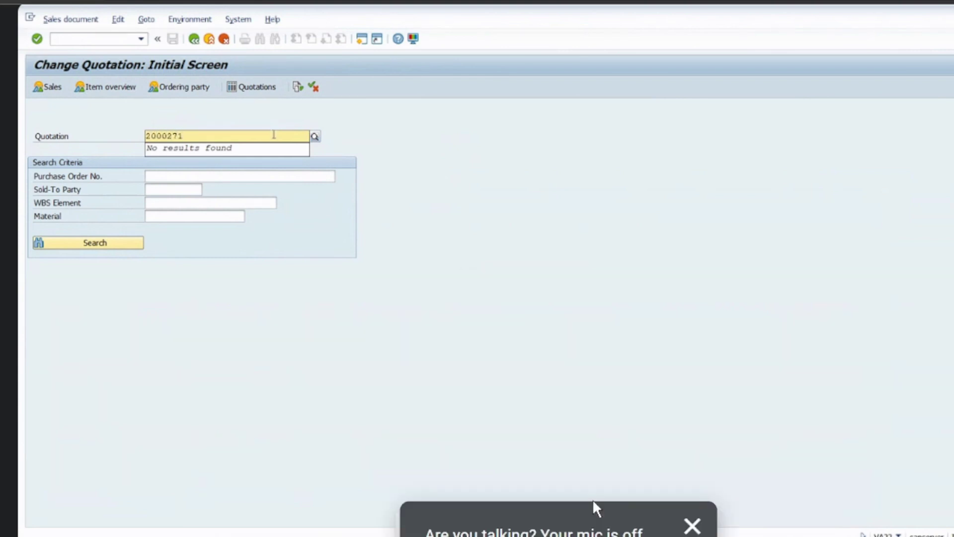
key("BackSpace")
key("BackSpace")
key("BackSpace")
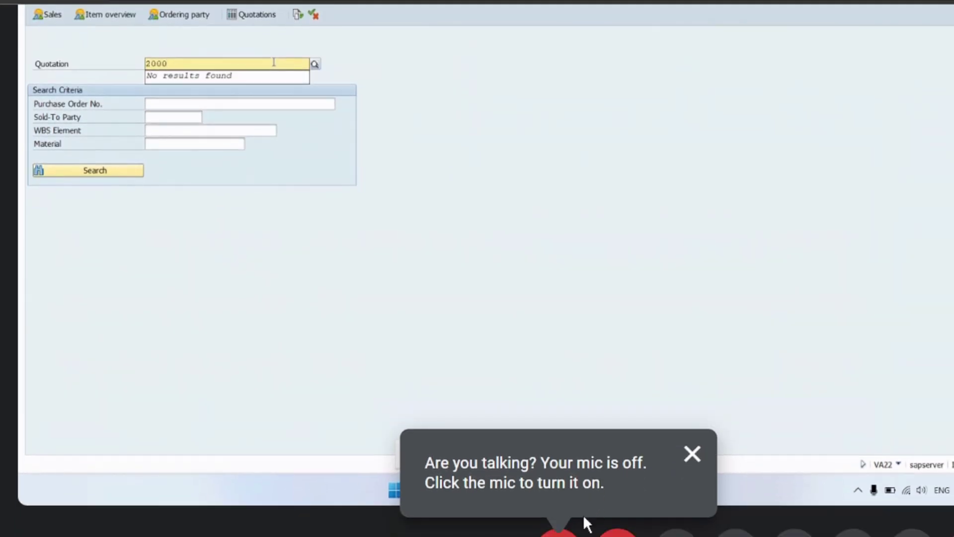
left_click(693, 453)
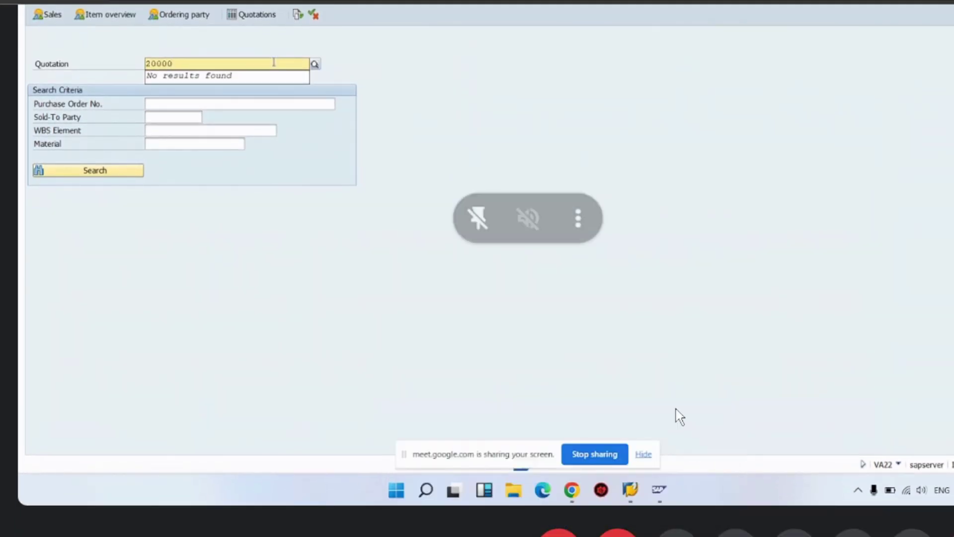
type("0")
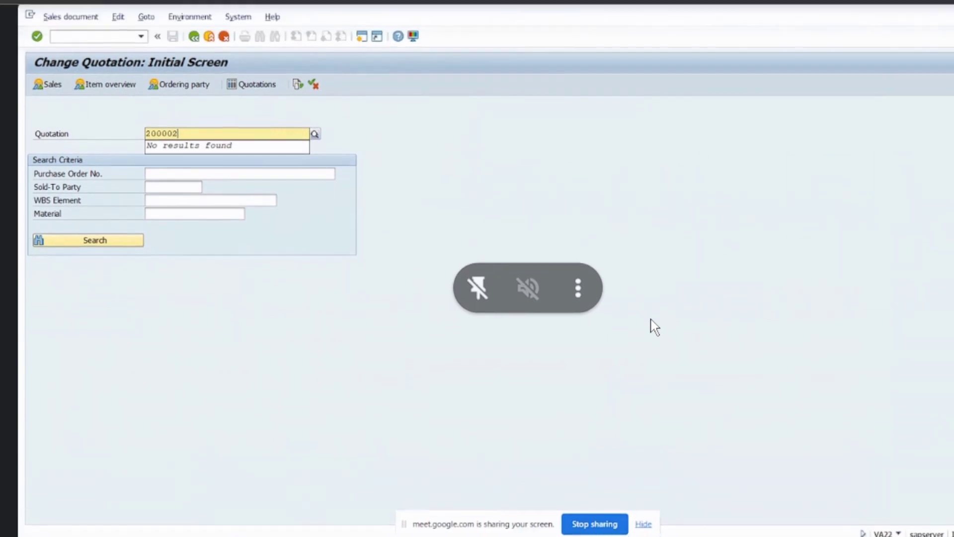
type("271")
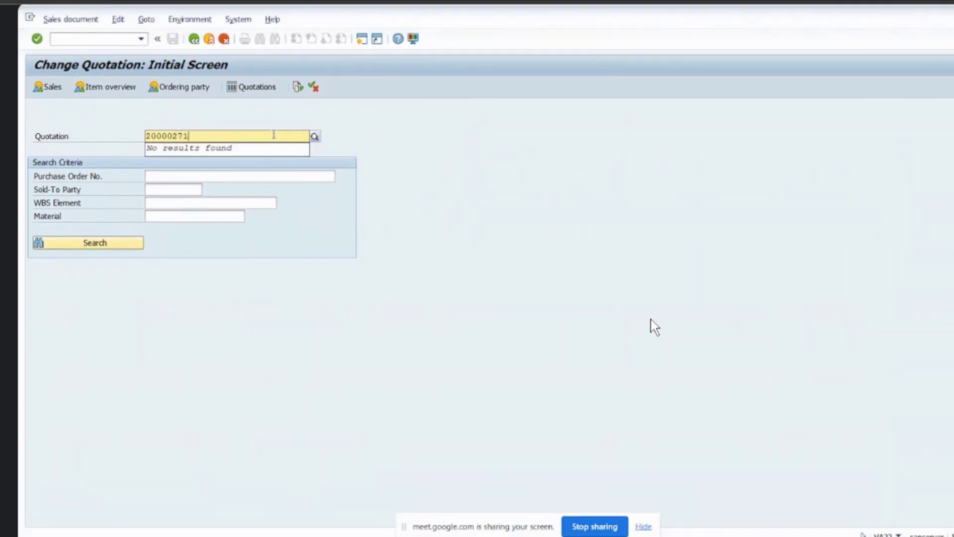
key("Return")
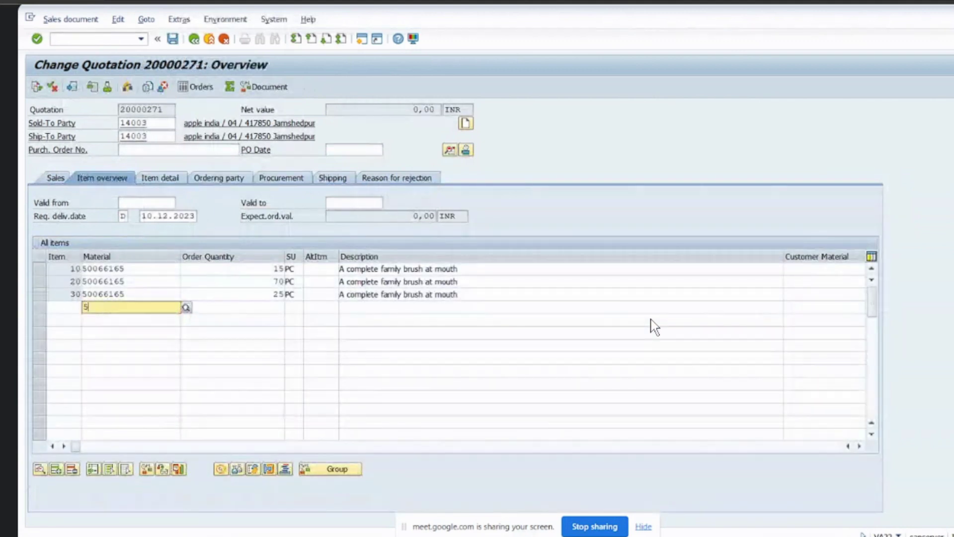
- Add a fourth item with material 50066165 and order quantity 35, and save the quotation as an incomplete document
type("500")
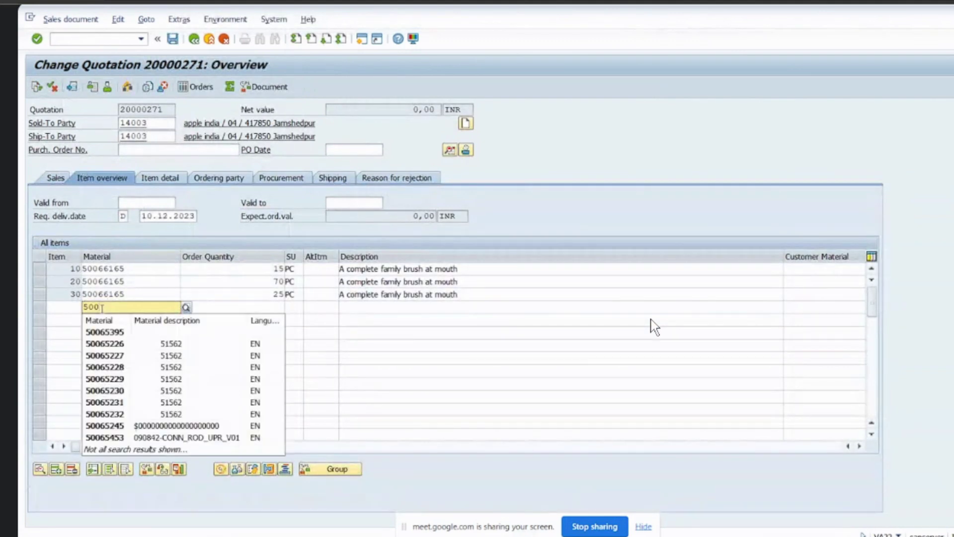
type("66165")
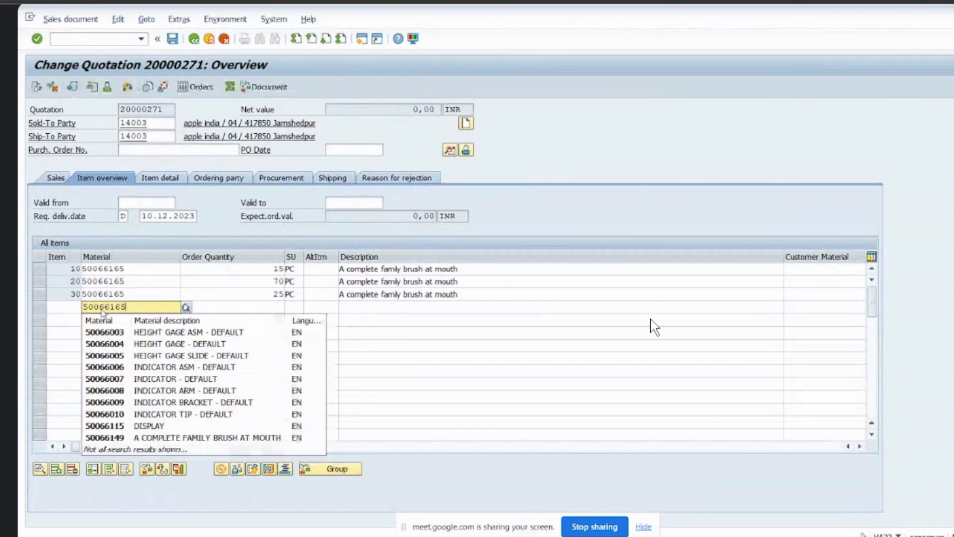
left_click(271, 304)
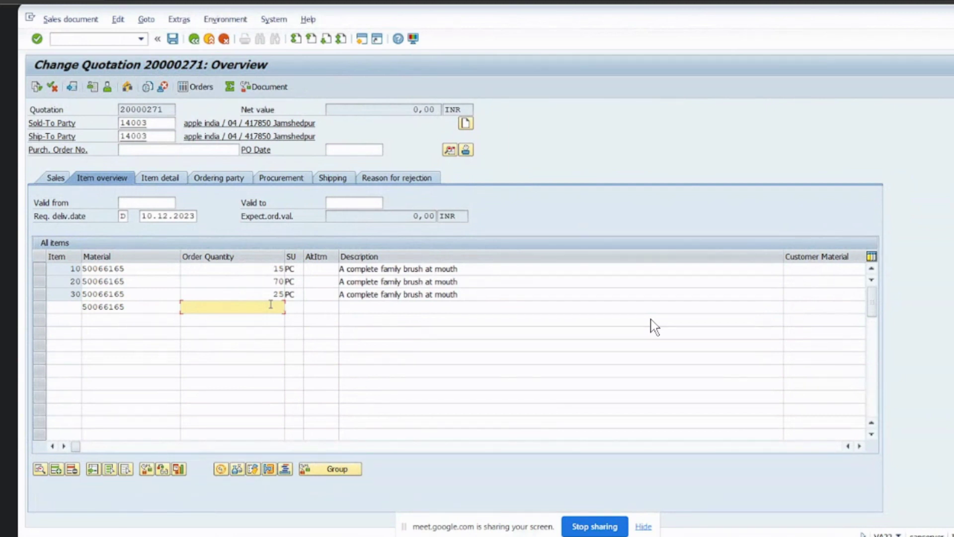
type("35")
left_click(173, 39)
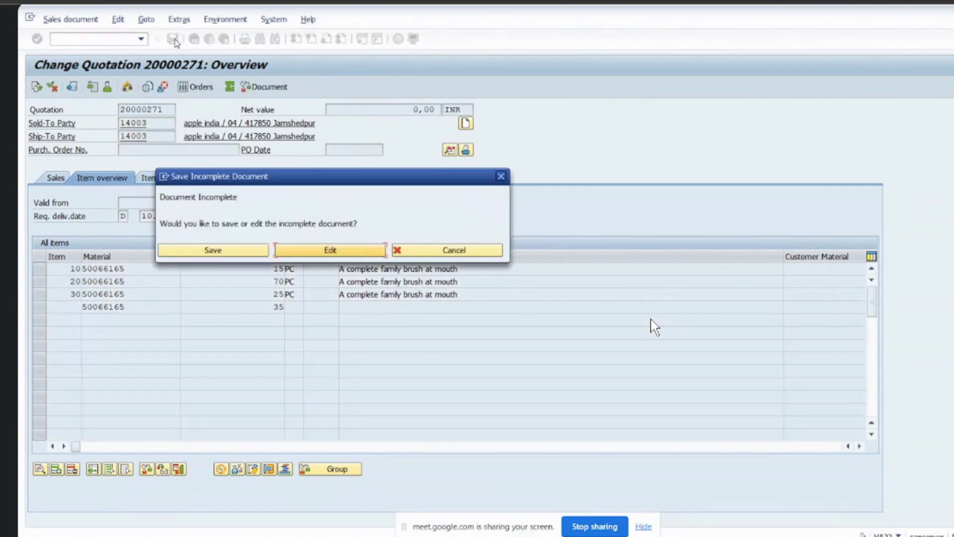
left_click(215, 252)
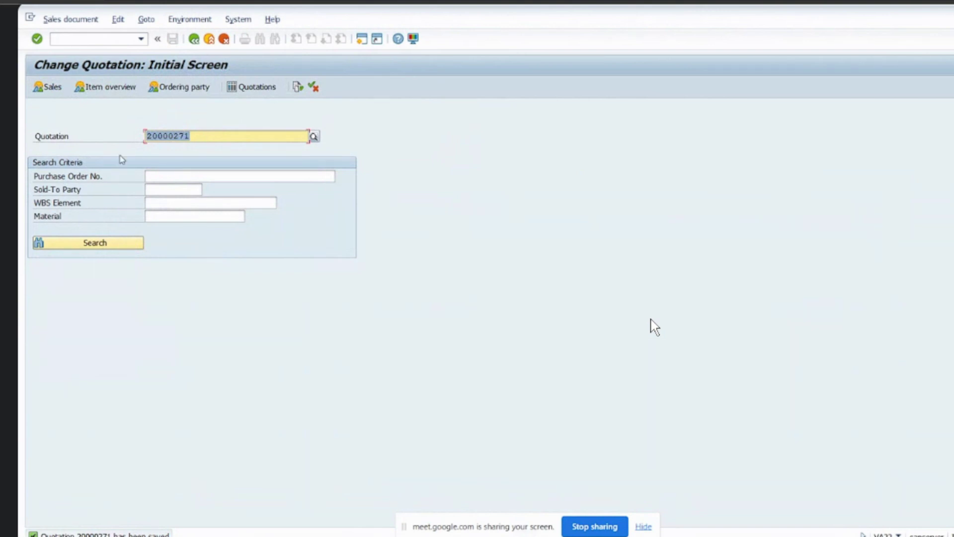
- Open the list of quotations with transaction /nva25
left_click(106, 40)
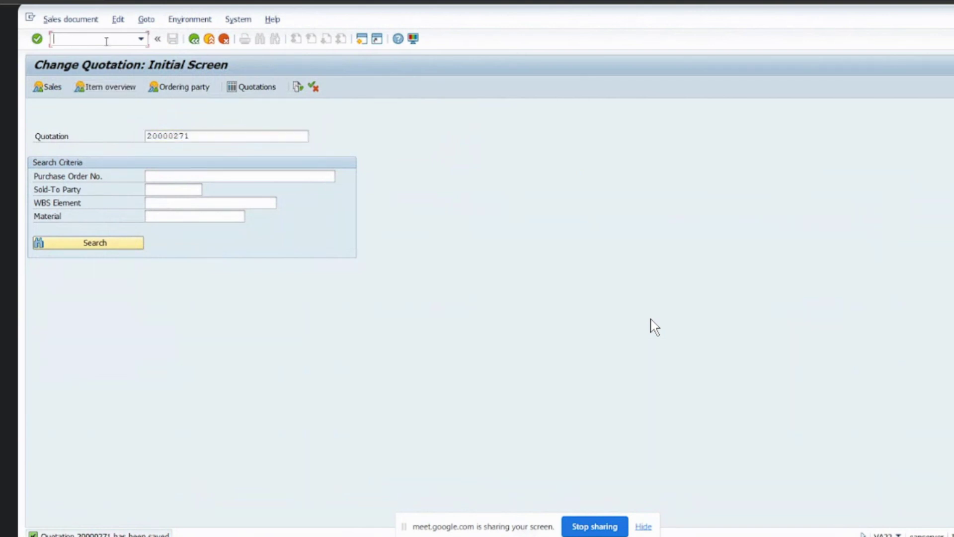
type("/nva25")
key("Return")
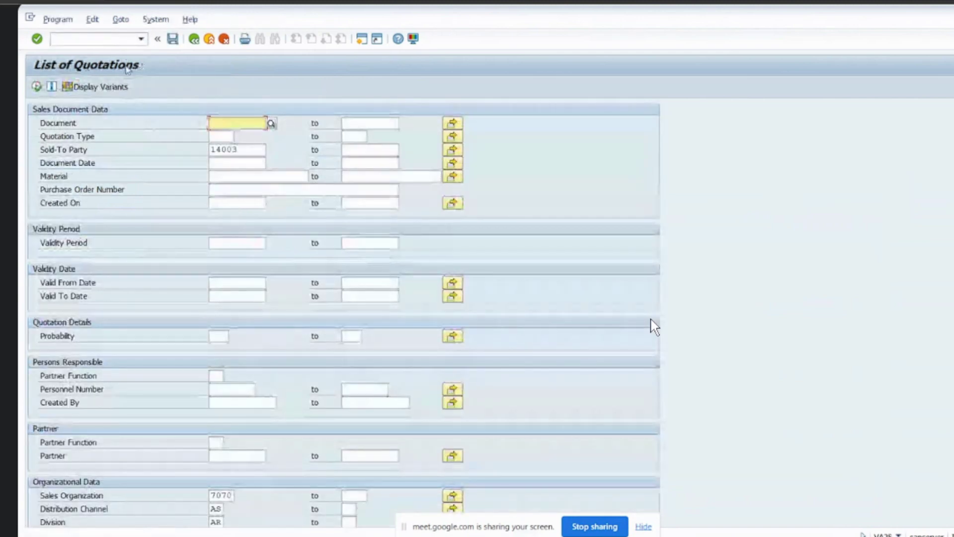
- Restrict the list to quotation type qt and document date 10.12.23, and run it
left_click(216, 136)
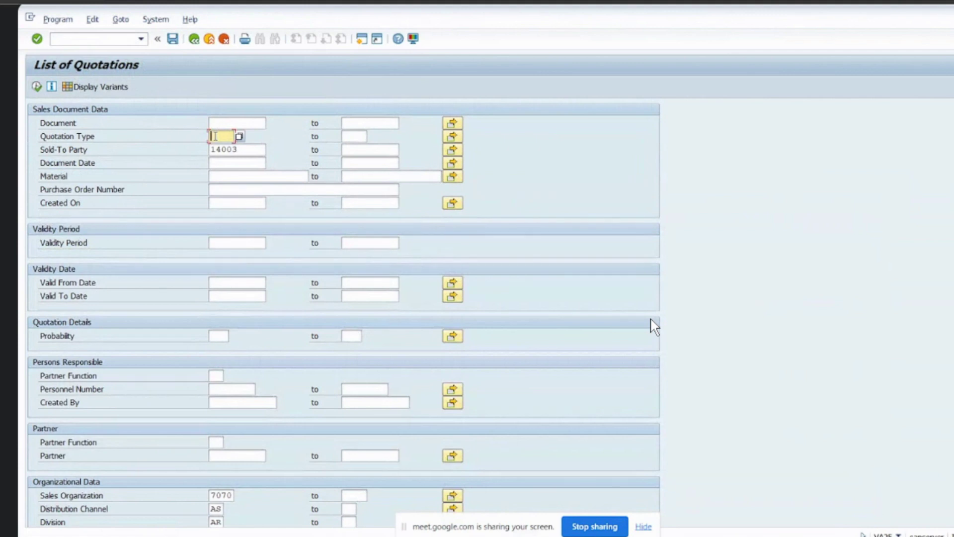
type("qt")
left_click(229, 164)
type("10")
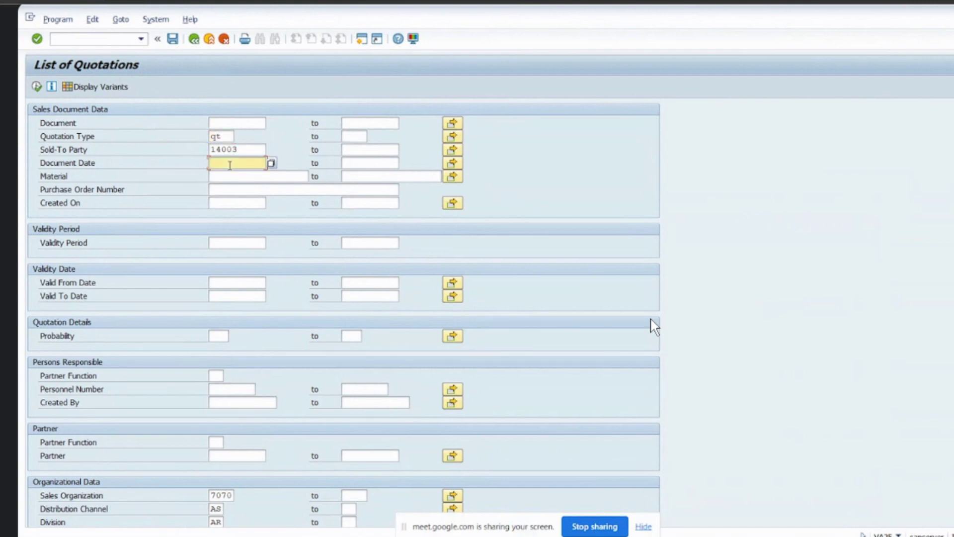
type(".")
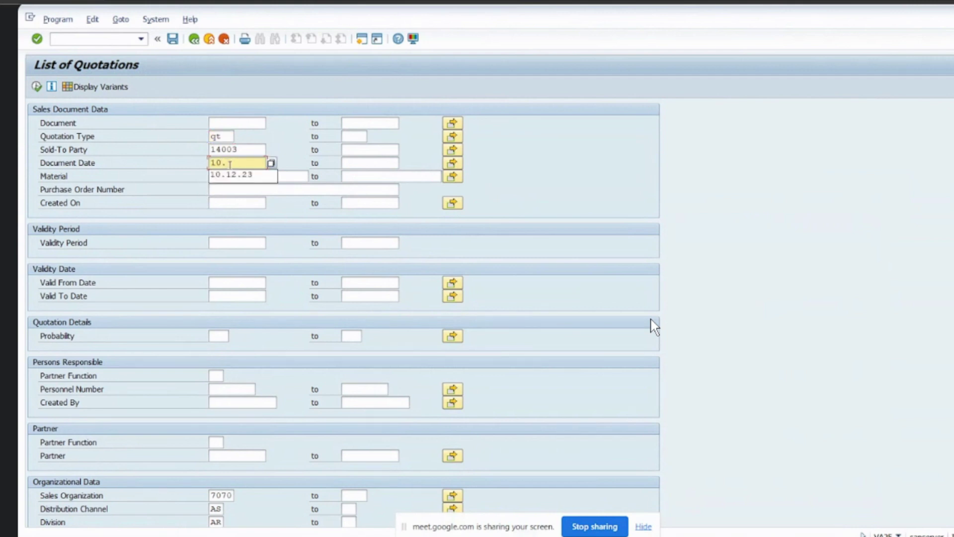
type("12.23")
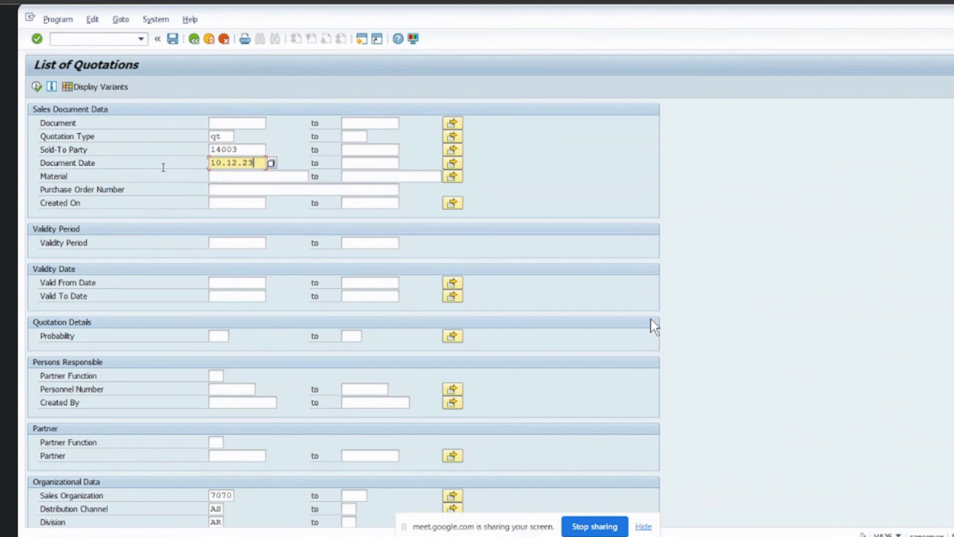
left_click(37, 87)
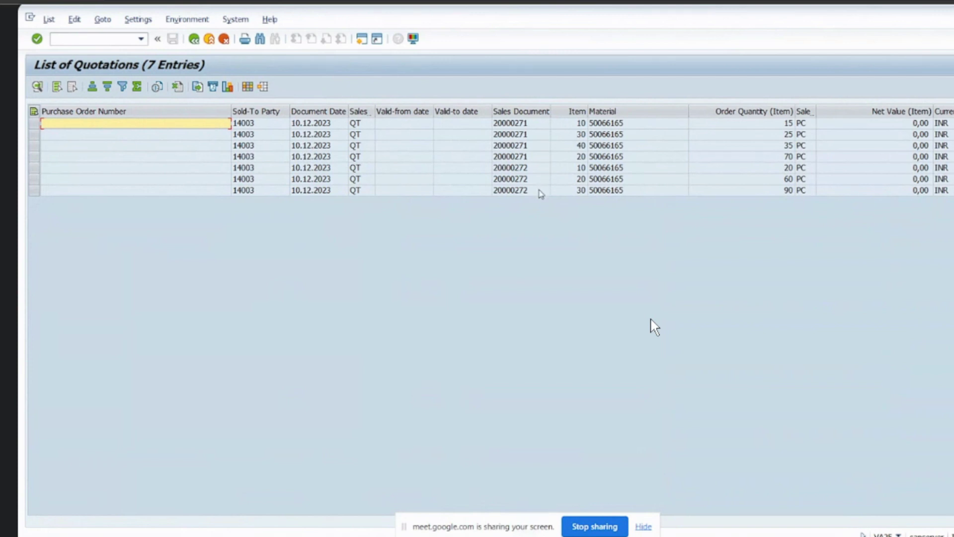
- Open the newer of the two listed quotations for changing with transaction /nva22
left_click(84, 38)
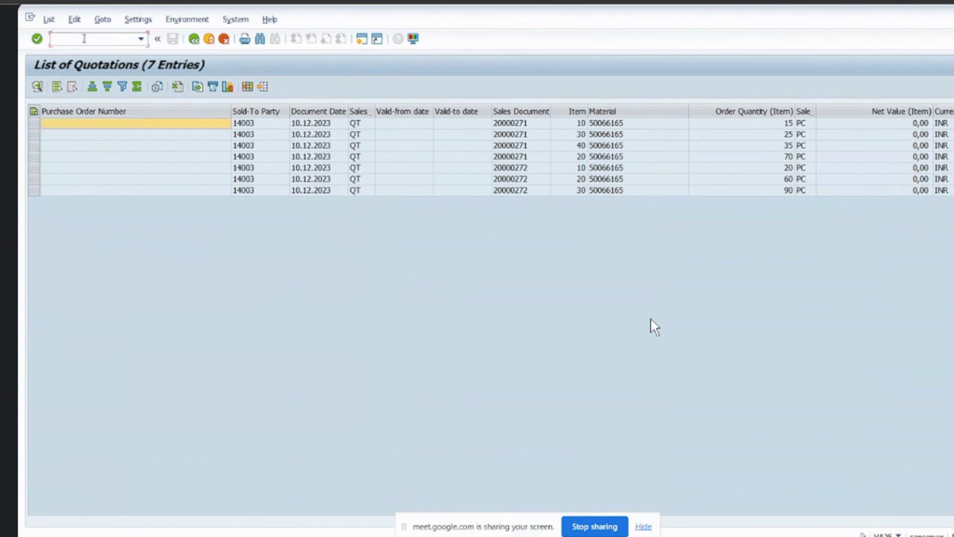
type("/nva22")
key("Return")
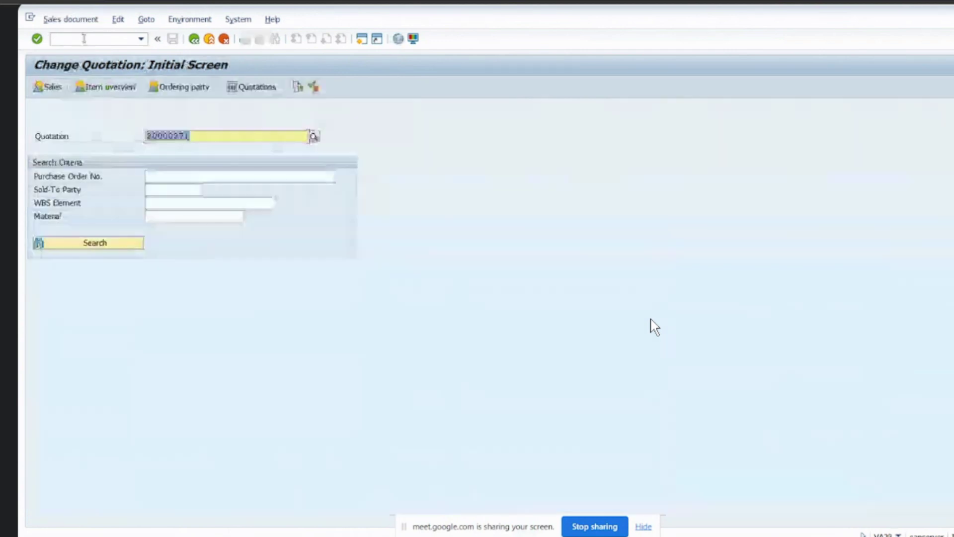
left_click(204, 136)
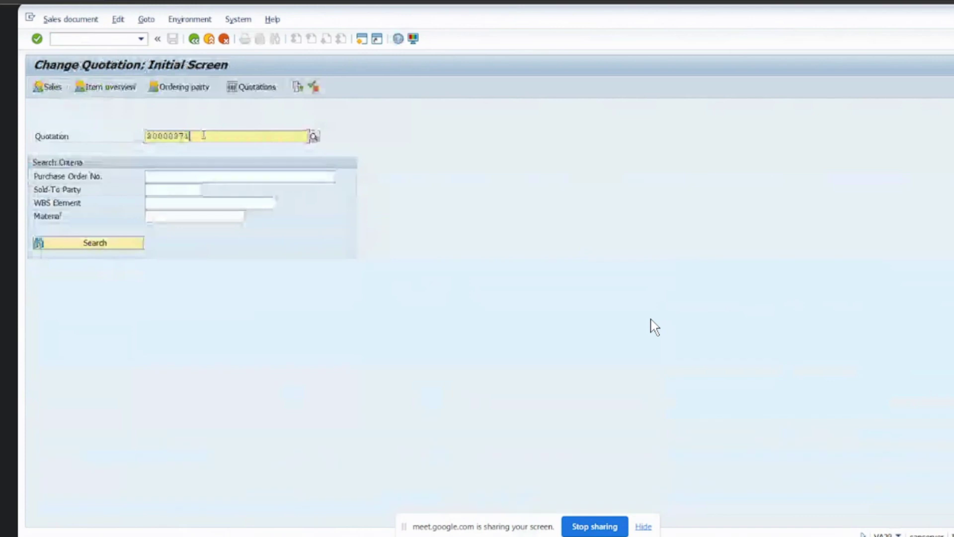
key("BackSpace")
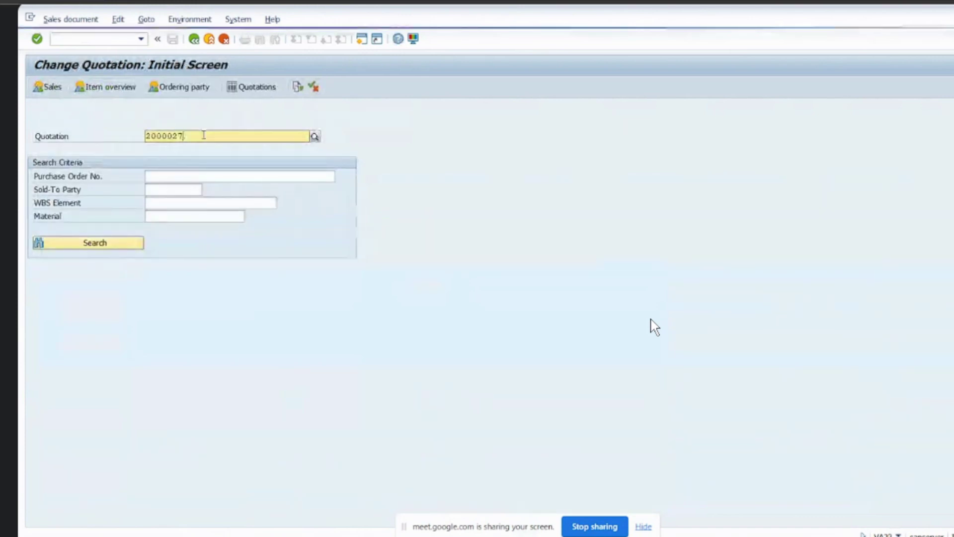
type("2")
key("Return")
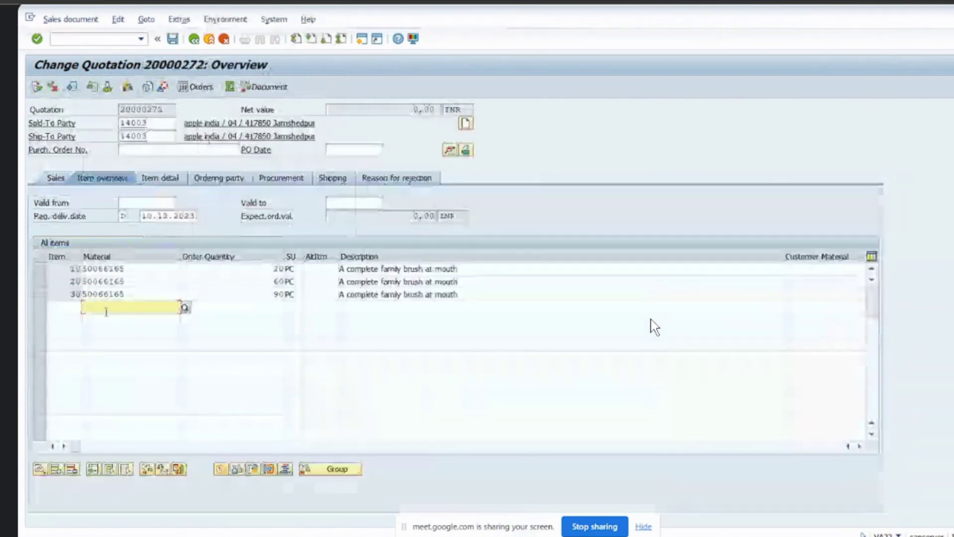
- Add a fourth item with material 50066165 and order quantity 45 to the quotation, and save it as an incomplete document
type("500")
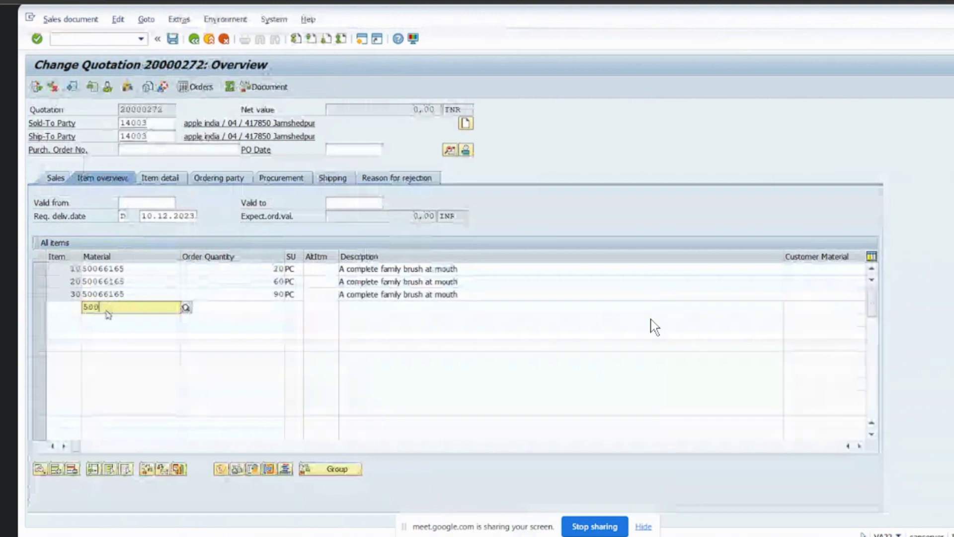
type("66")
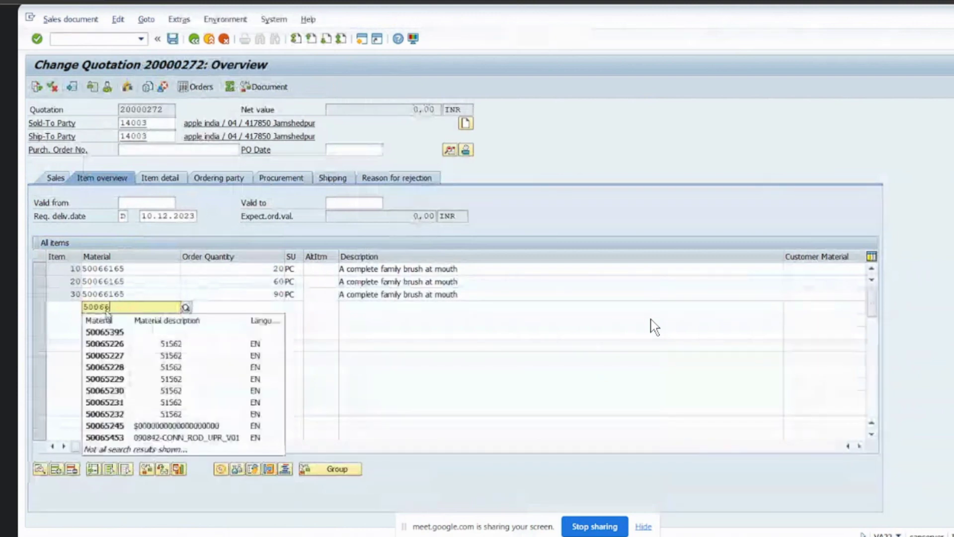
type("165")
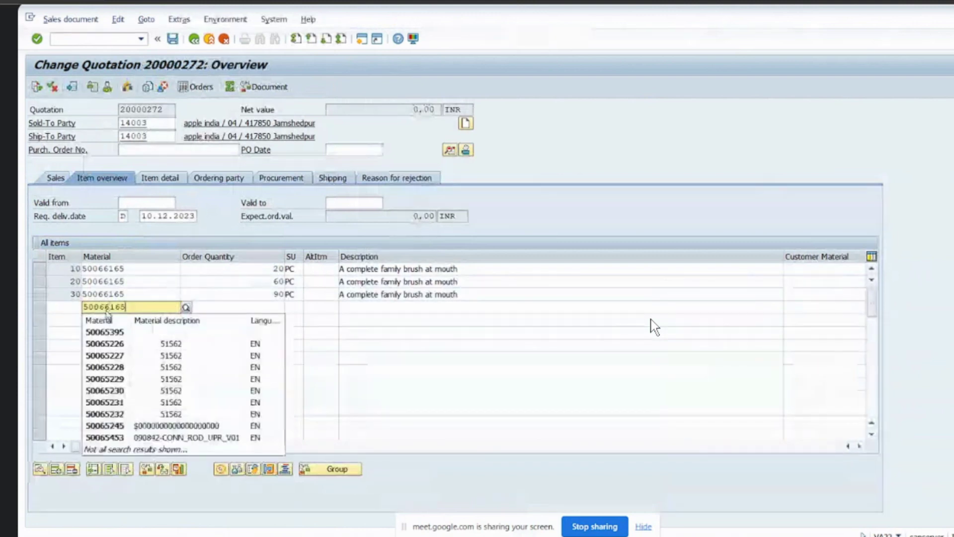
key("Escape")
key("Tab")
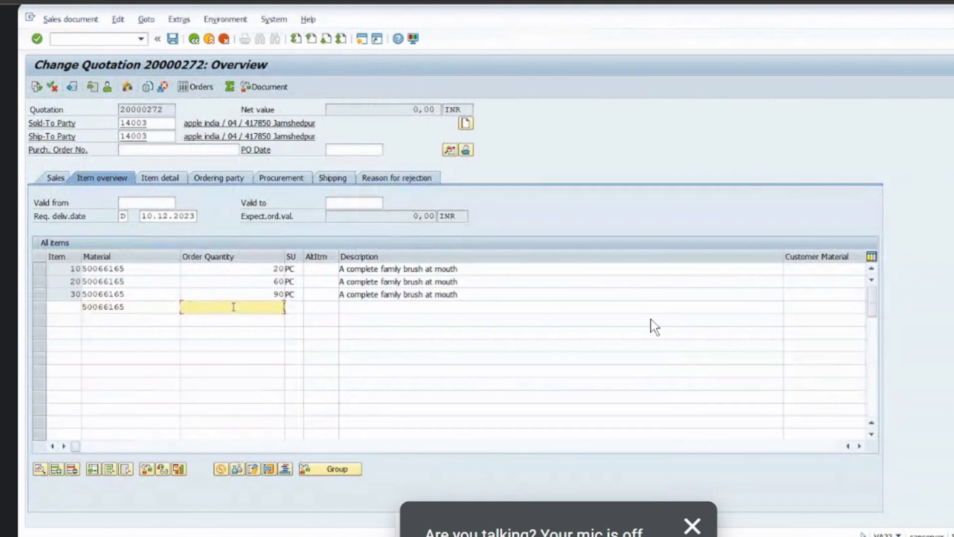
type("45")
left_click(173, 41)
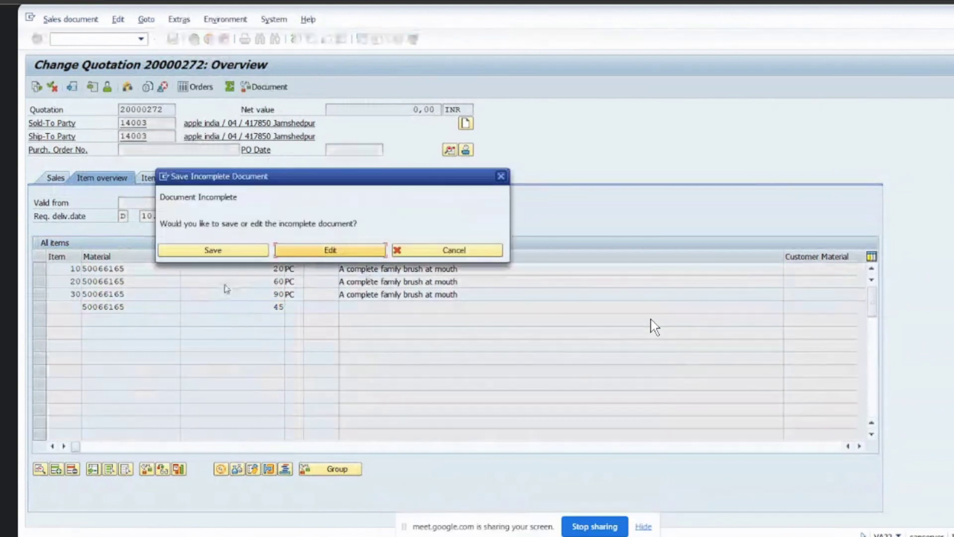
left_click(224, 252)
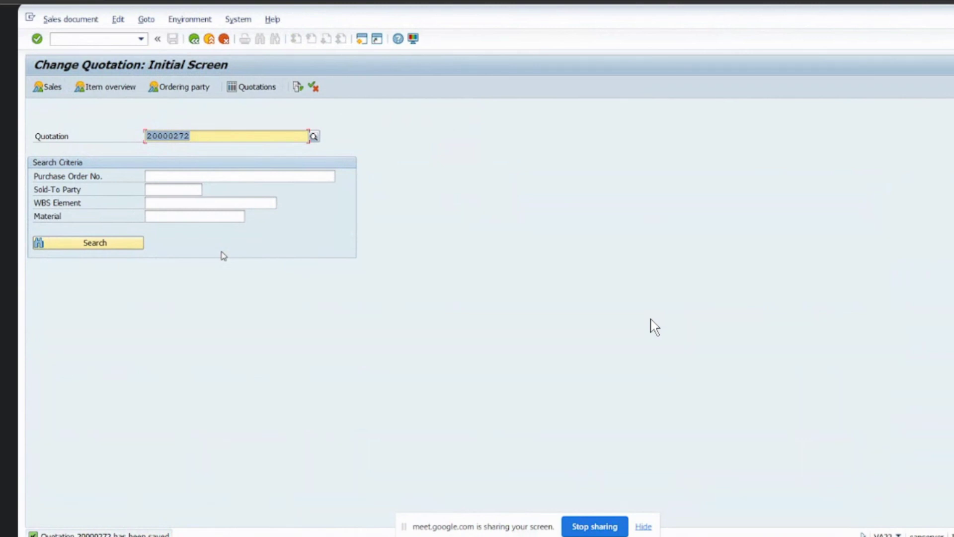
- Leave the change transaction and reopen the same quotation for changing with transaction /nva22
left_click(194, 40)
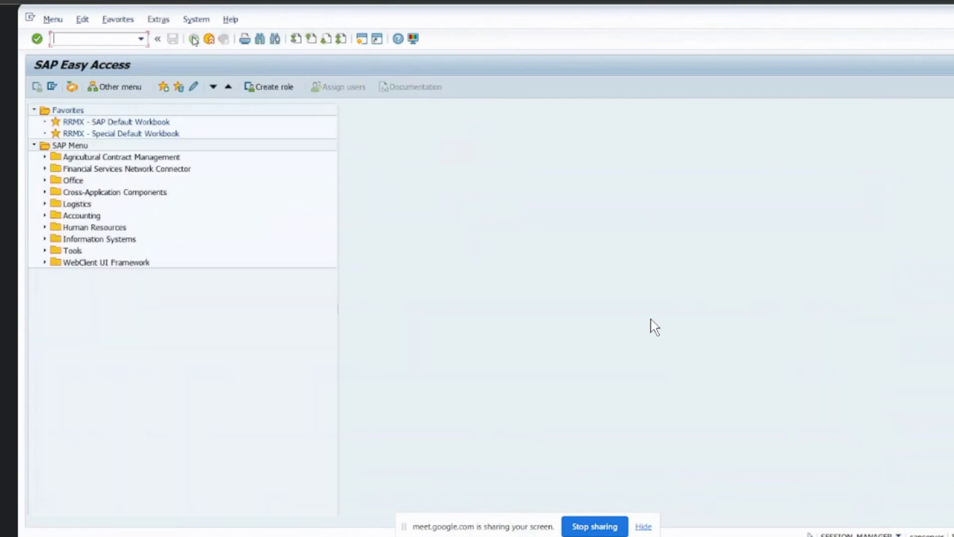
type("va22")
key("BackSpace")
key("BackSpace")
key("BackSpace")
key("BackSpace")
type("/nva22")
key("Return")
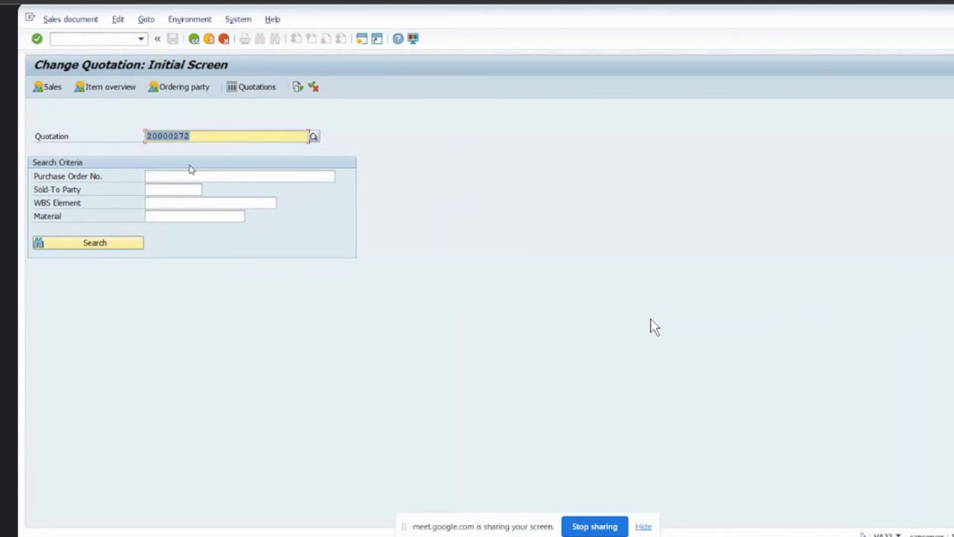
key("Return")
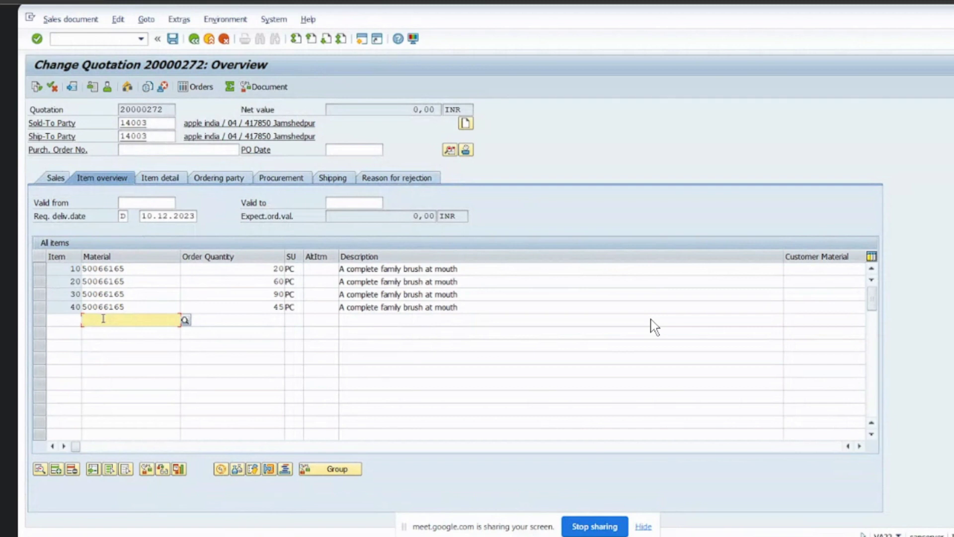
- Add a fifth item with material 50066165 and order quantity 55, and save the quotation as an incomplete document
type("500")
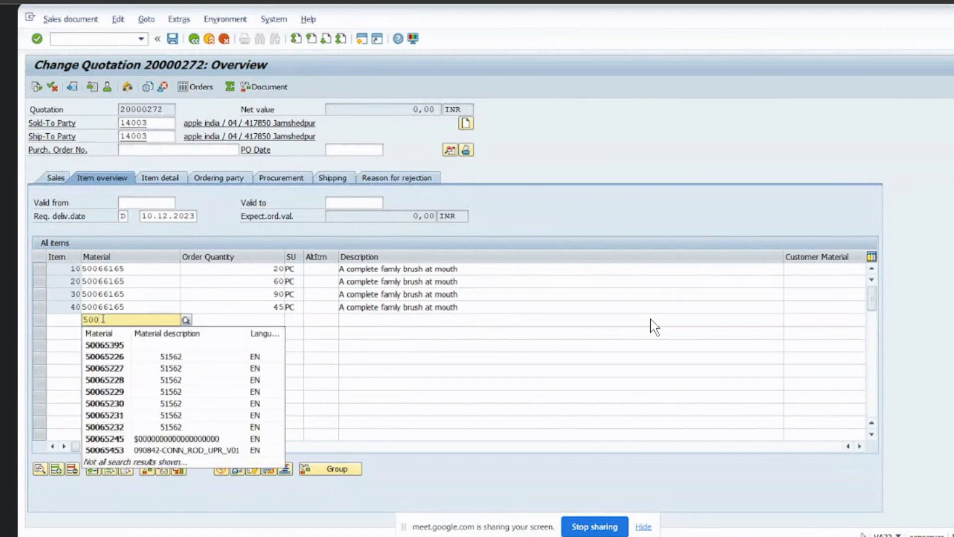
type("66165")
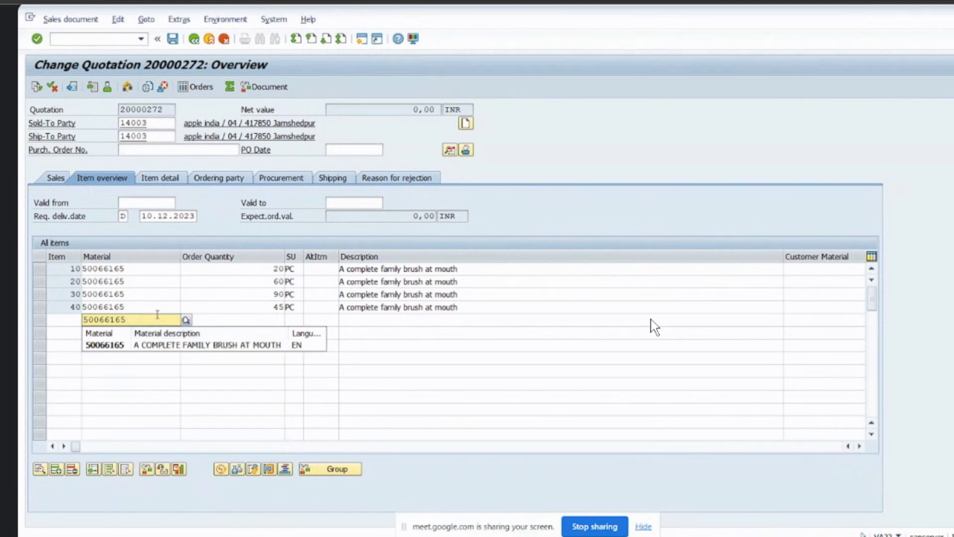
left_click(226, 319)
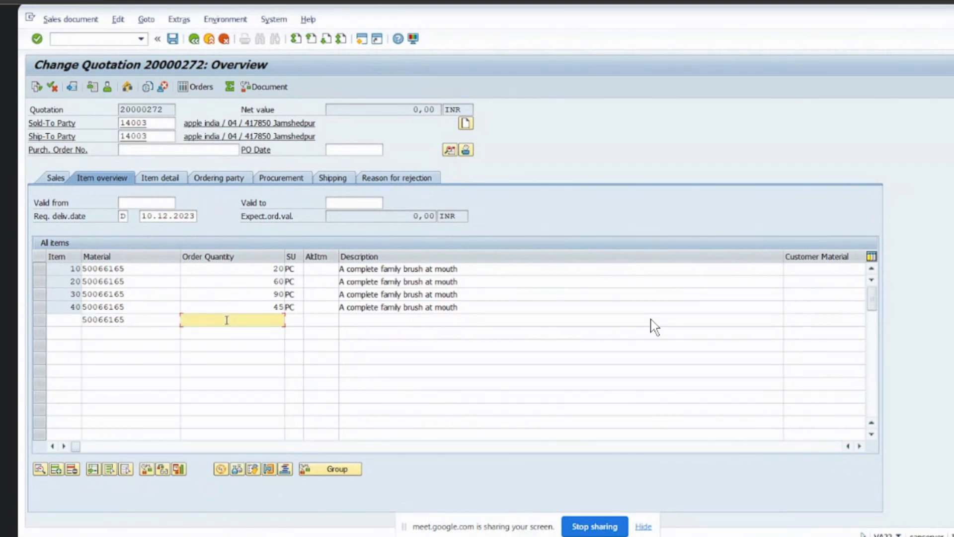
type("55")
left_click(171, 42)
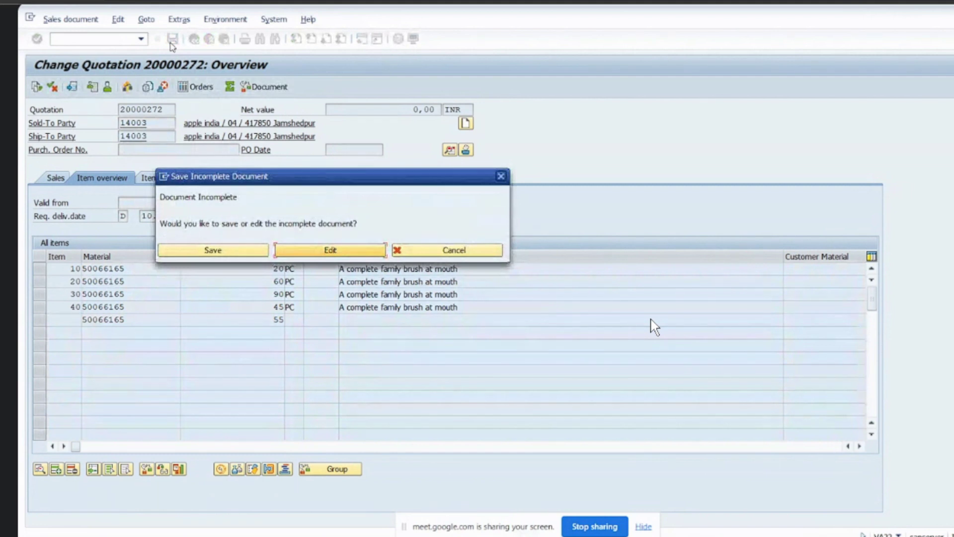
left_click(207, 250)
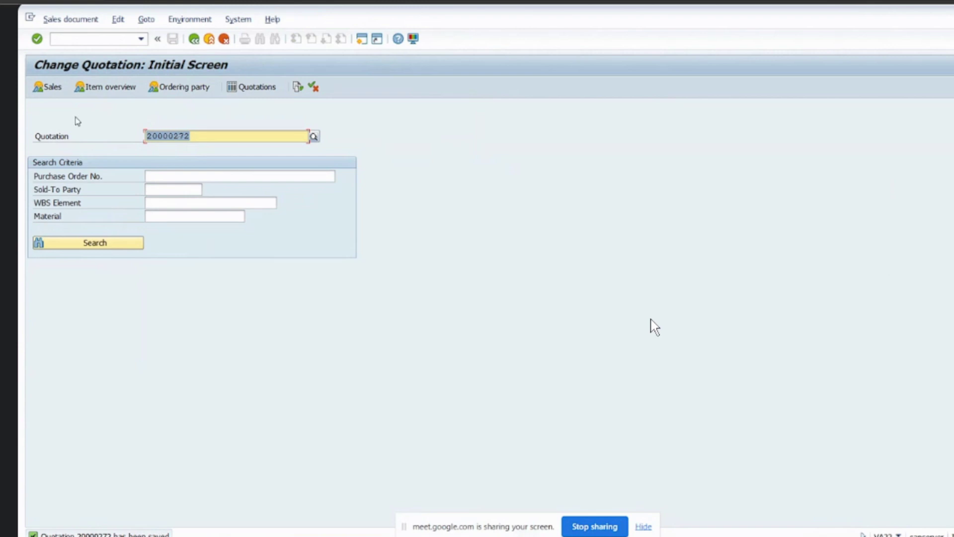
- Reopen the quotation to check its items, and open the list of quotations with transaction /nva25
key("Return")
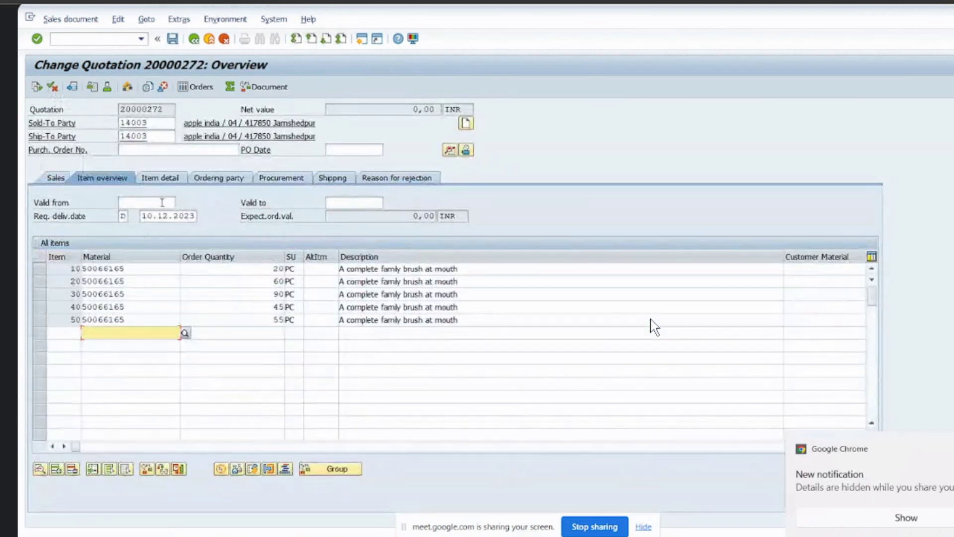
left_click(83, 38)
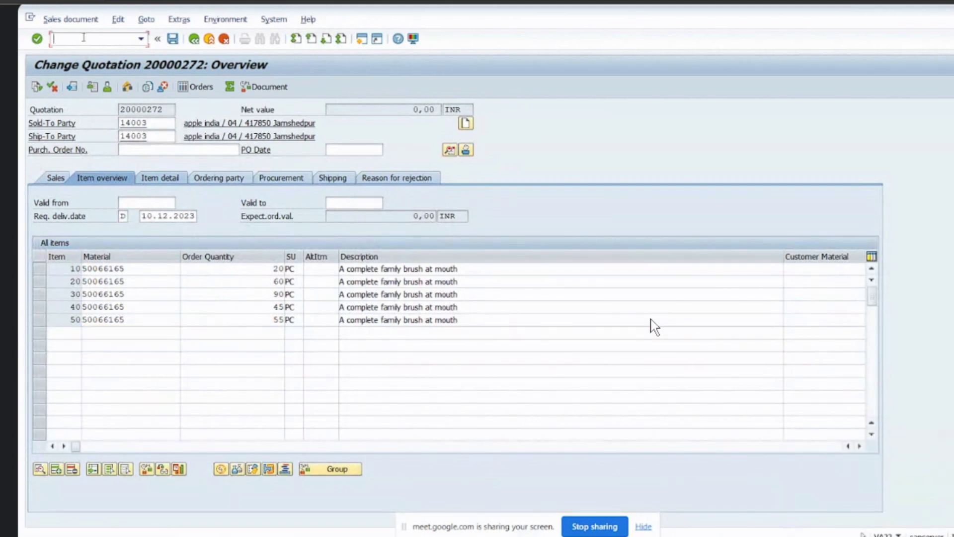
type("/")
type("nva25")
key("Return")
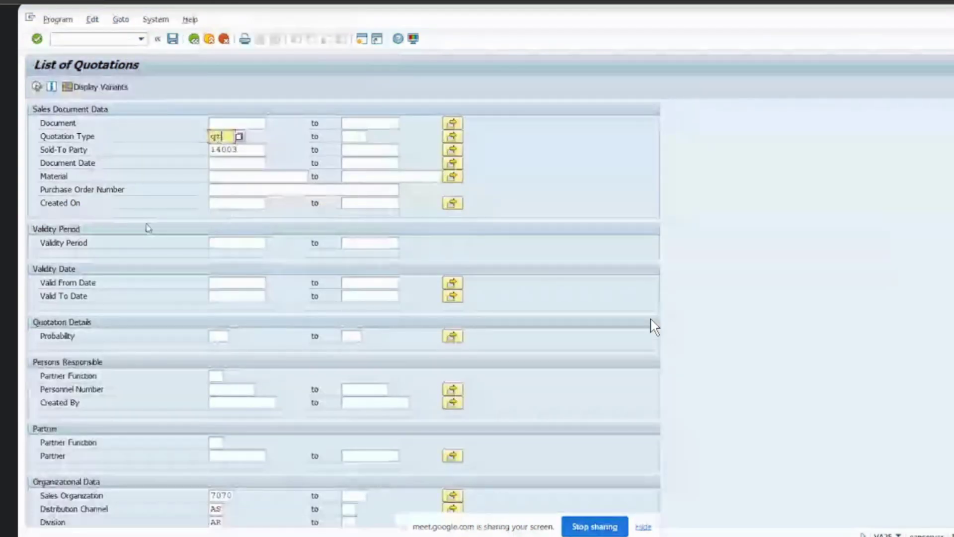
- Restrict the list of type qt quotations to document date 10.12.23
left_click(228, 164)
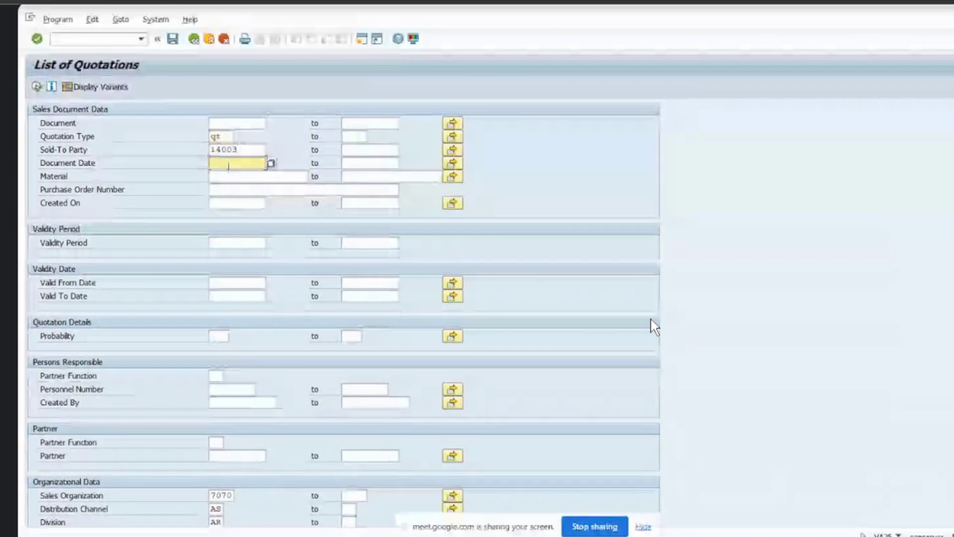
type("10")
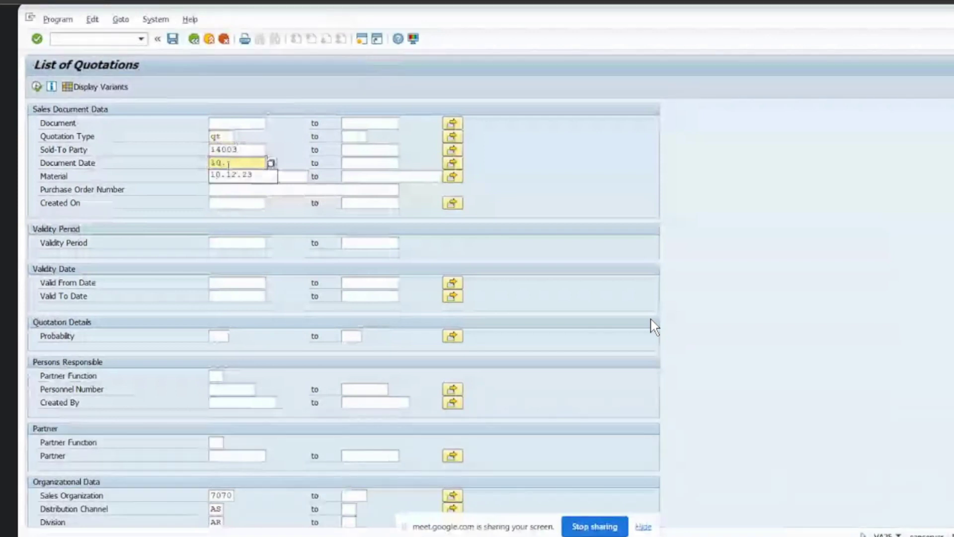
type(".")
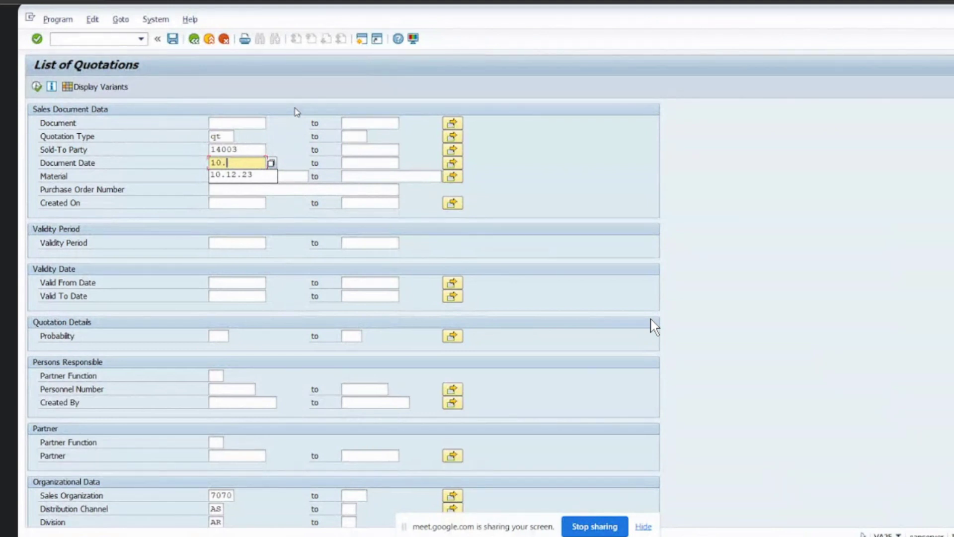
type("12")
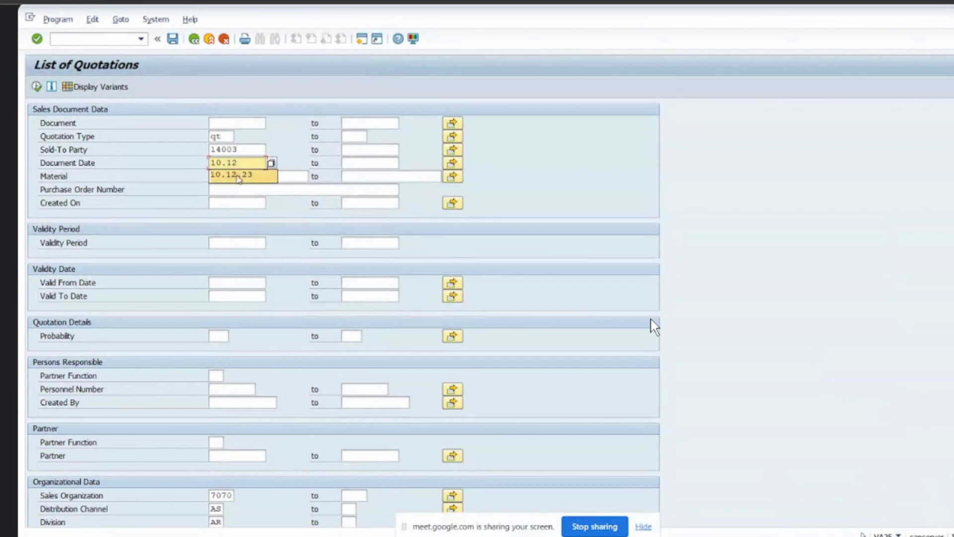
left_click(238, 175)
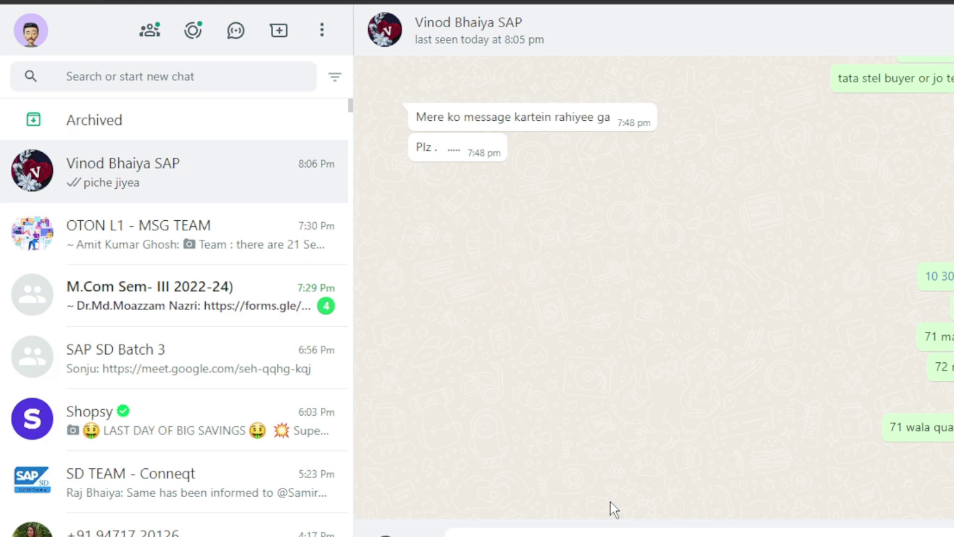
- Send short chat messages in WhatsApp, including "aap to expert ho gaye hai", "kamm main" and "seller", and return to the SAP quotation list
key("Return")
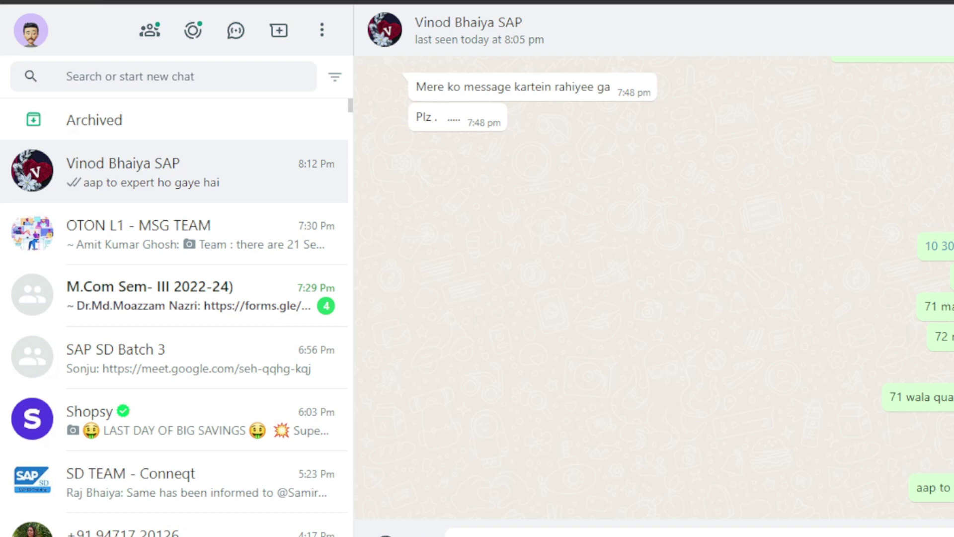
key("Return")
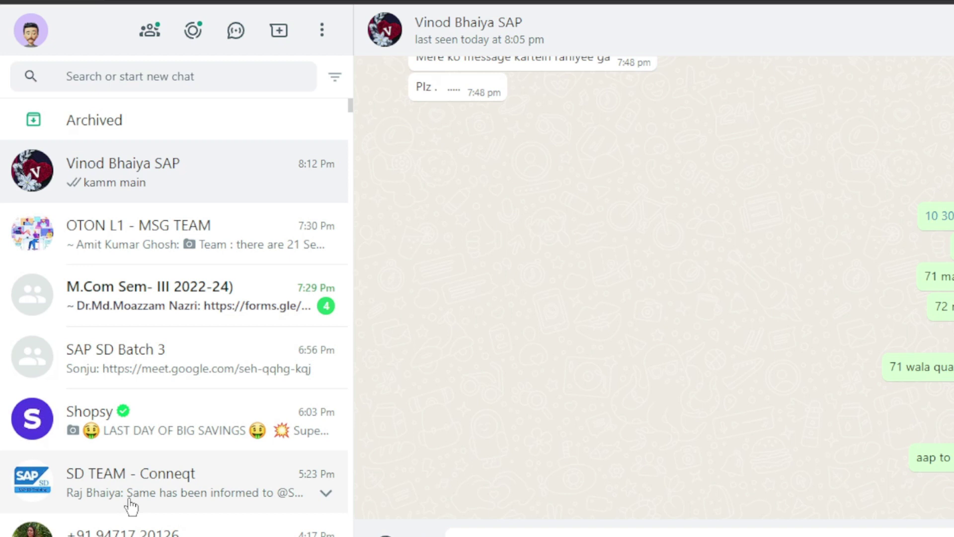
key("Return")
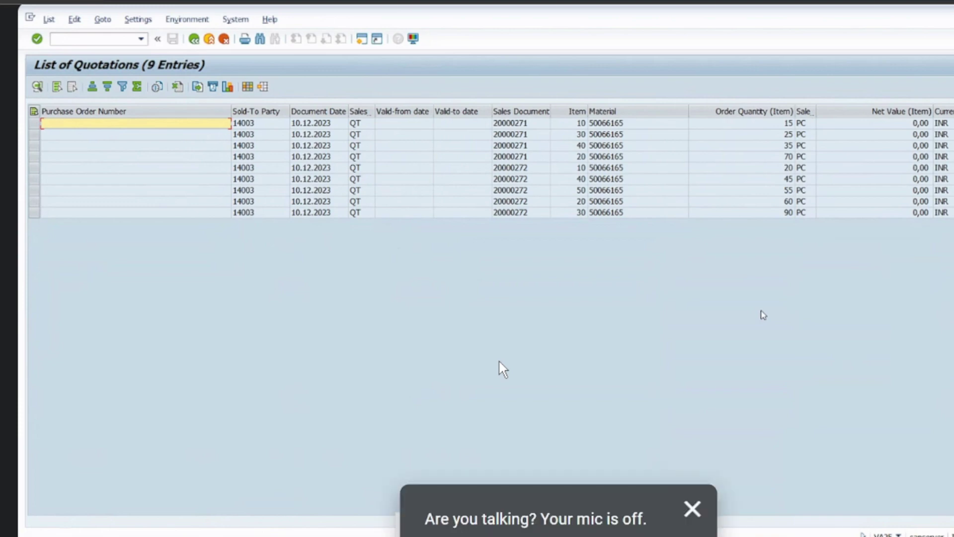
left_click(249, 2)
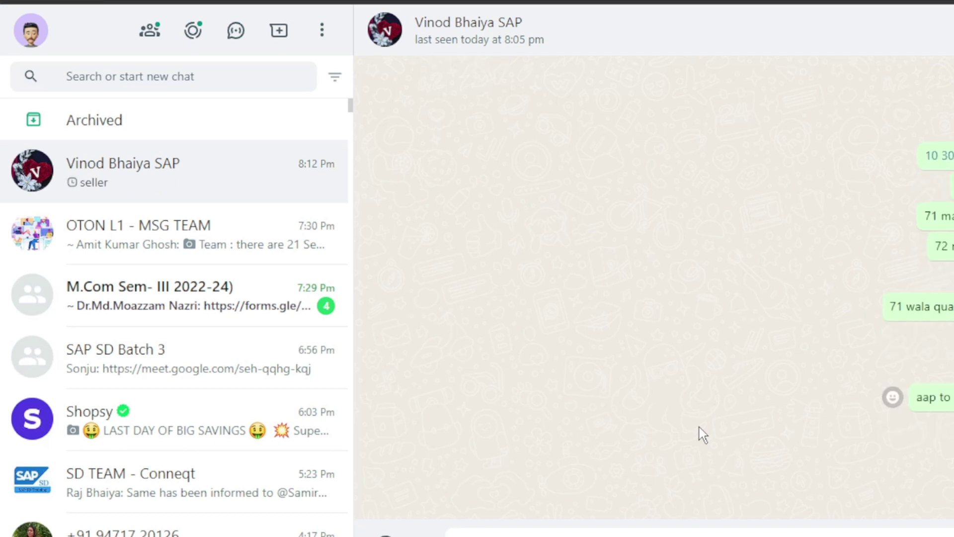
key("ctrl+Tab")
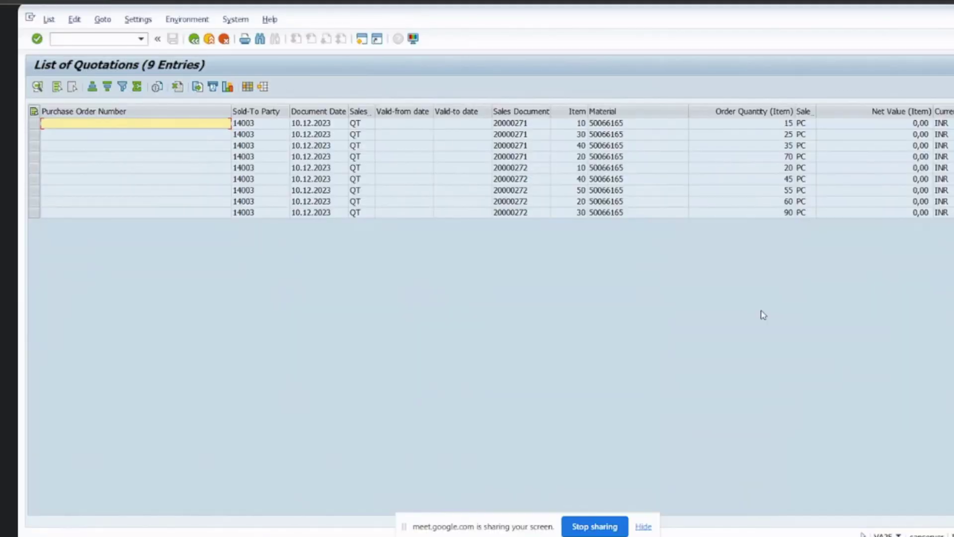
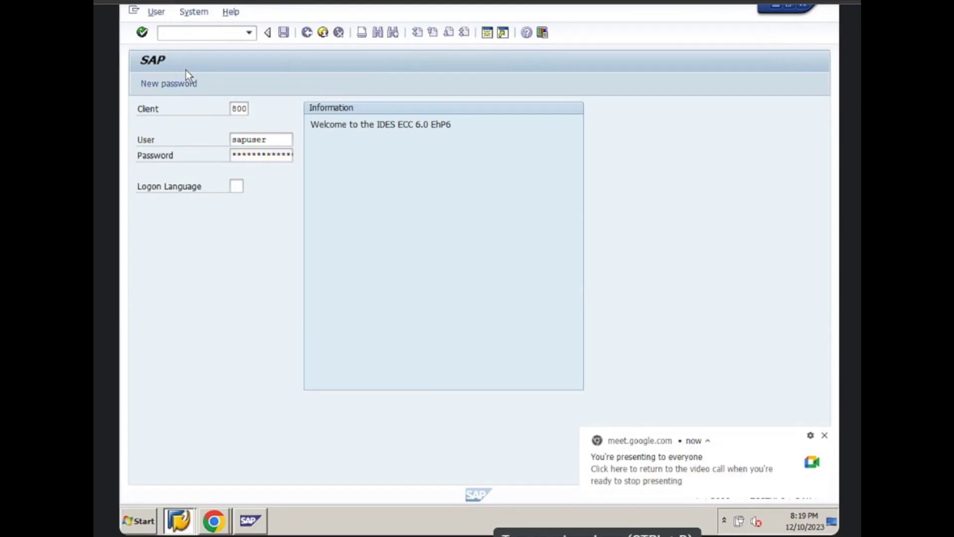
- Log on to the IDES ECC system with the filled-in credentials and open sales order creation with transaction va01
key("Return")
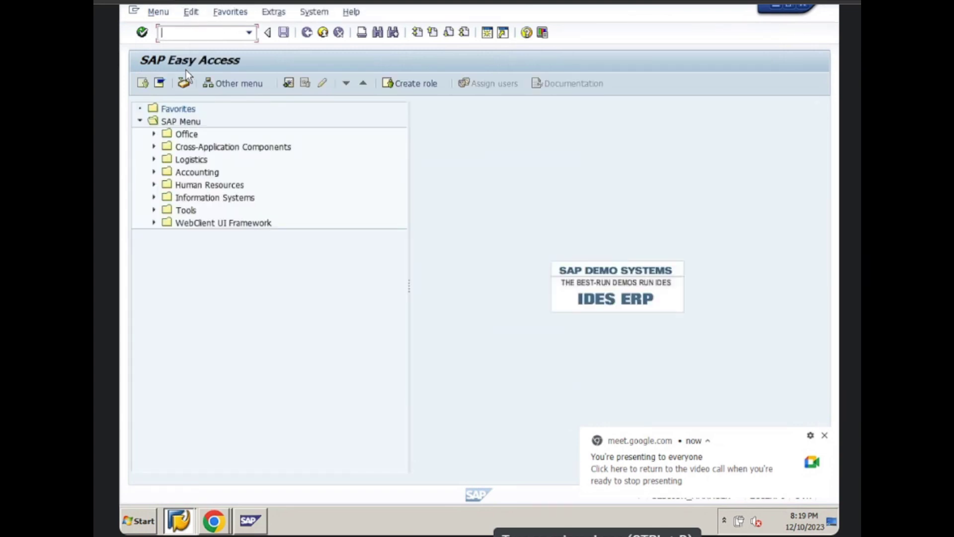
type("va01")
key("Return")
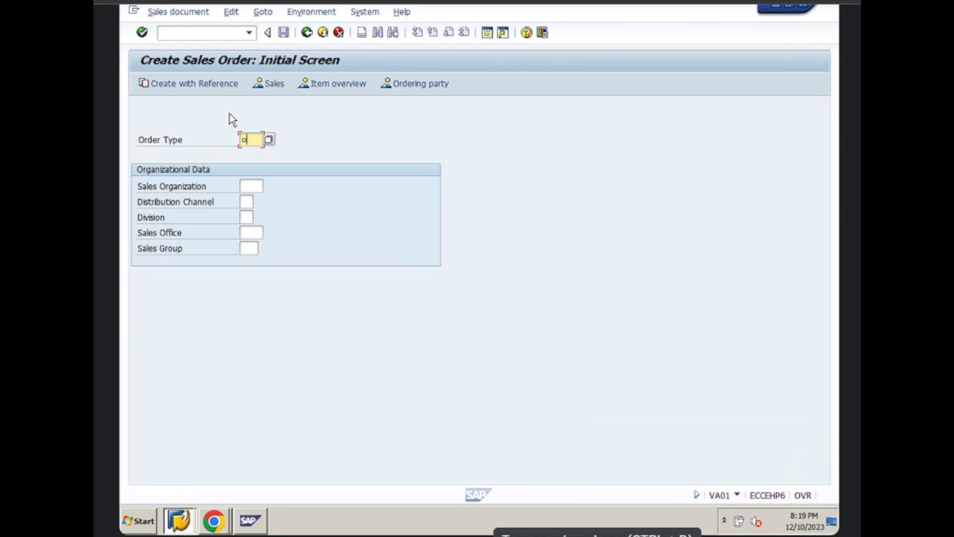
key("BackSpace")
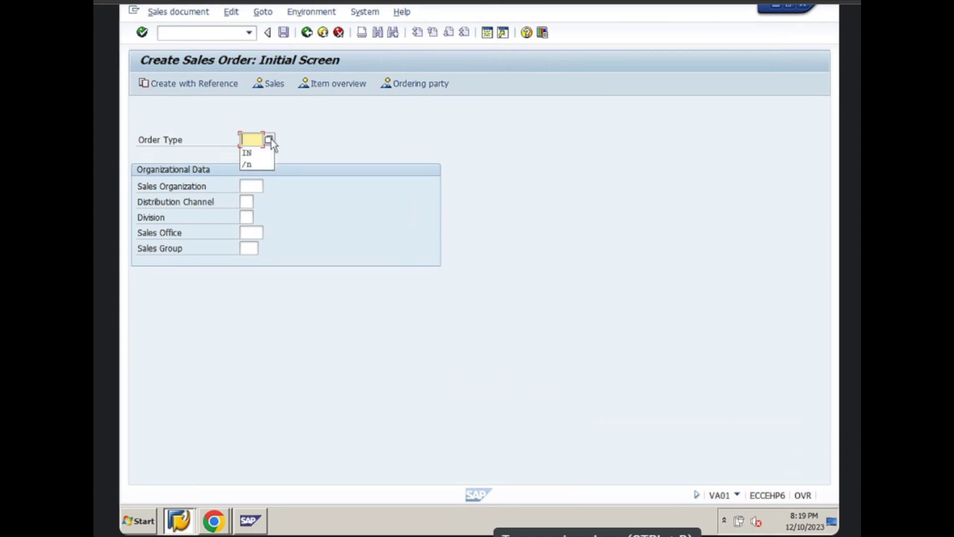
key("Down")
key("Return")
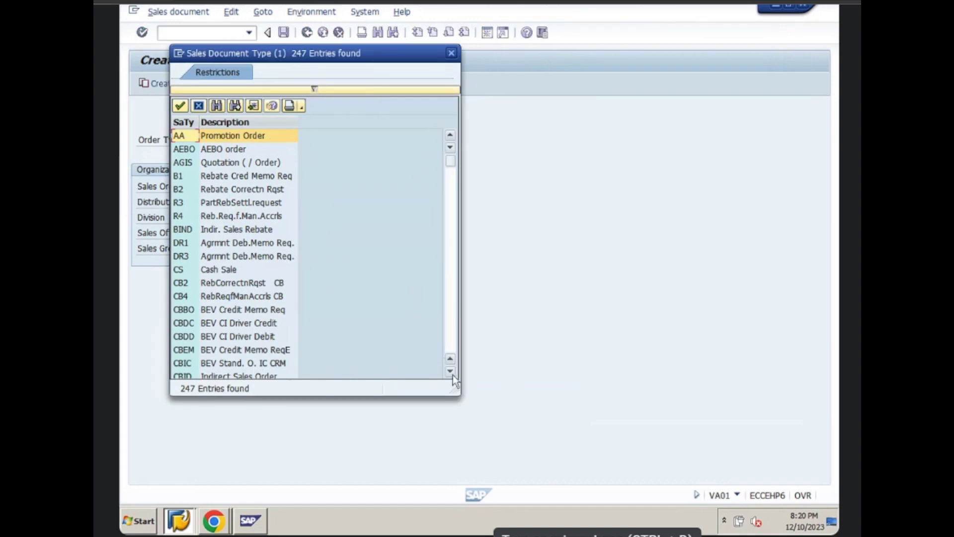
left_click_drag(453, 377, 453, 377)
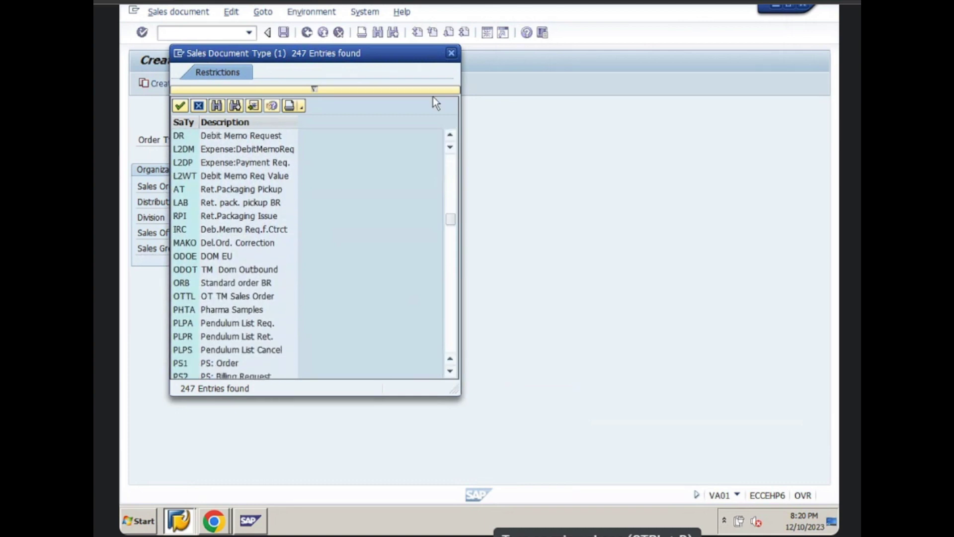
left_click(452, 54)
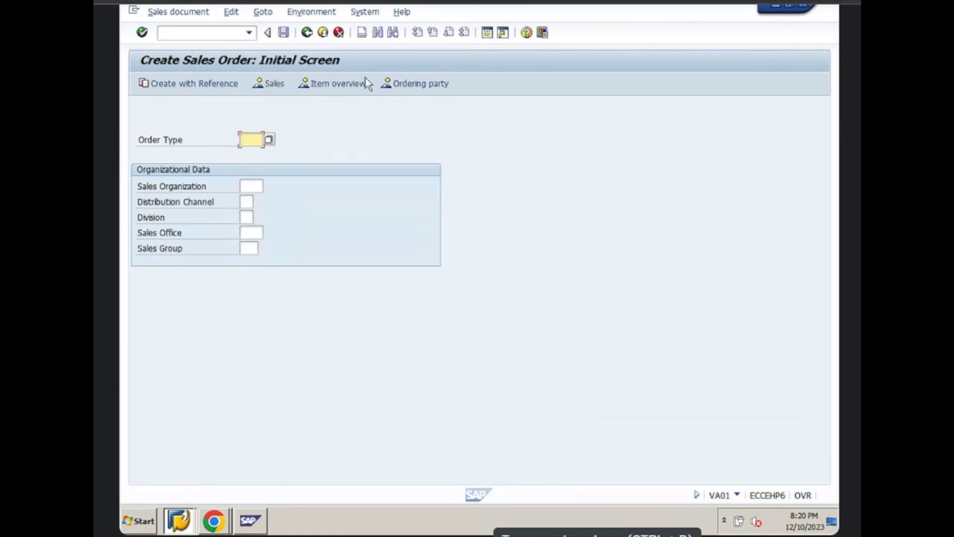
- Start a sales order of type OR for sales organization MTBL, distribution channel ds and division pt
type("oR")
left_click(244, 187)
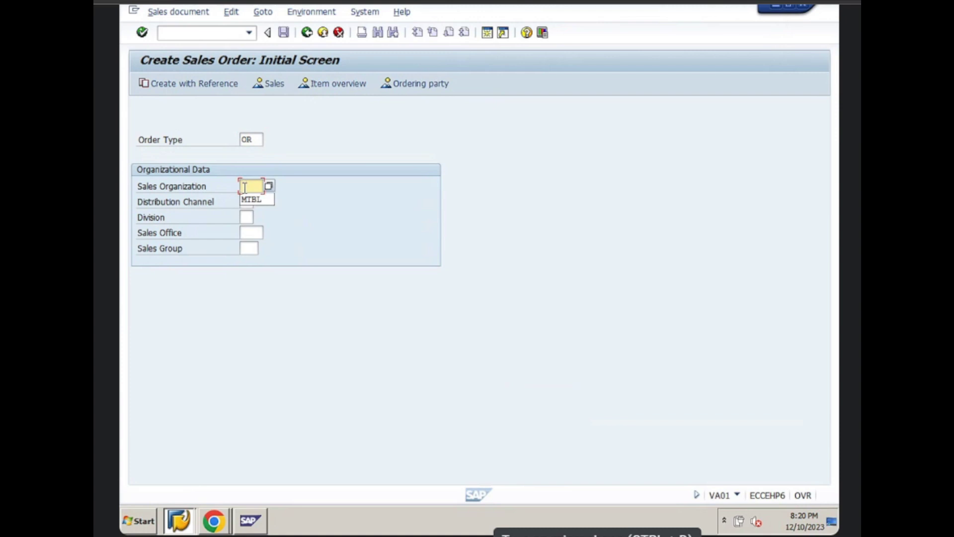
key("Down")
key("Return")
key("Tab")
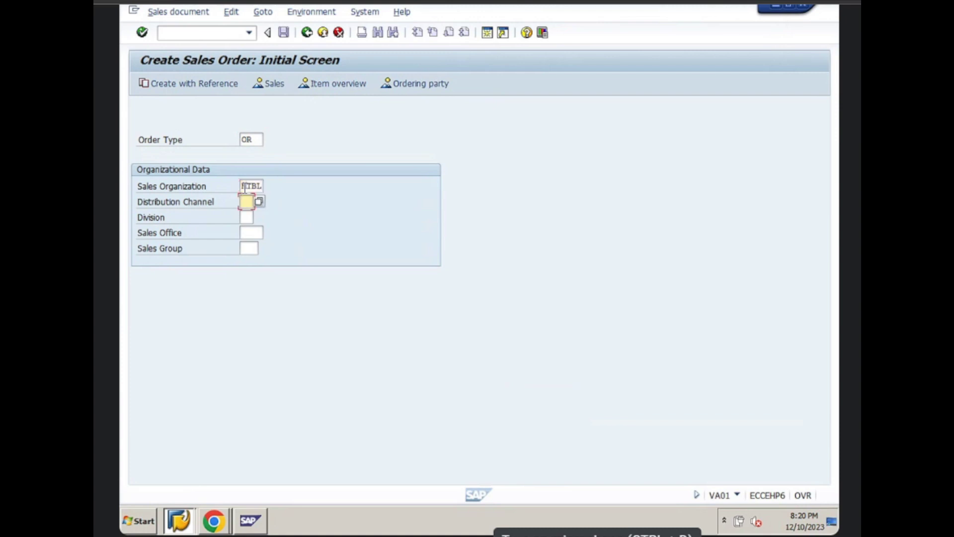
key("Down")
key("Return")
key("Tab")
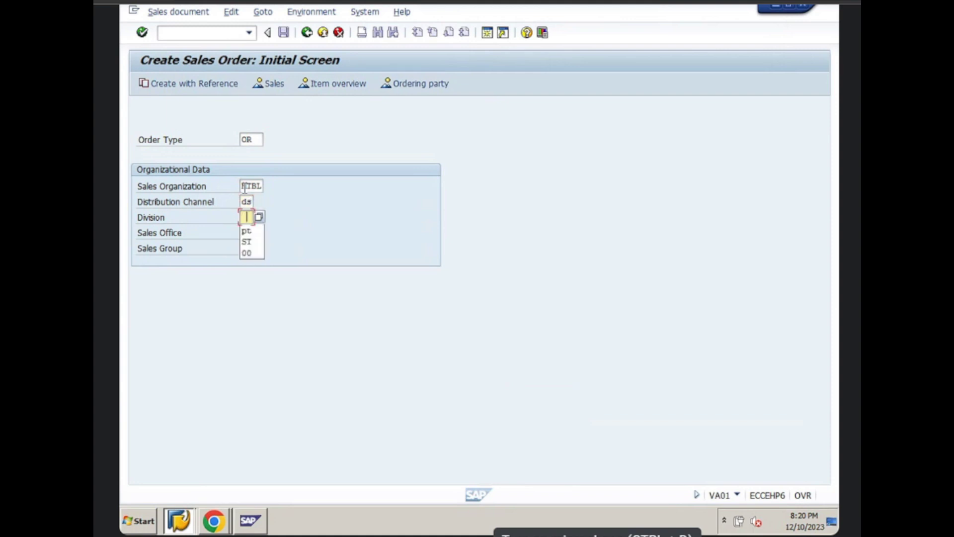
key("Down")
key("Return")
key("Return")
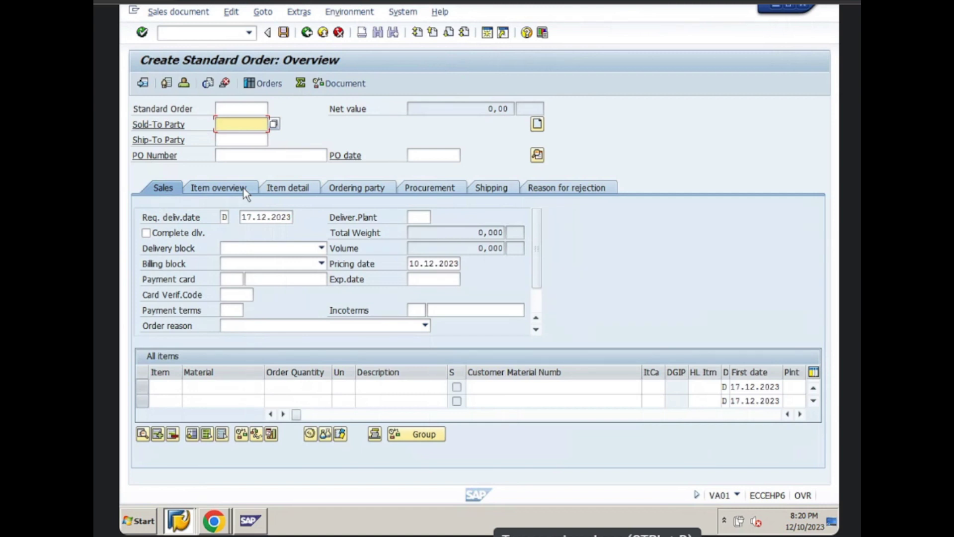
- Enter Bisan Ltd. as the order's sold-to party and accept the same company as ship-to party
type("1")
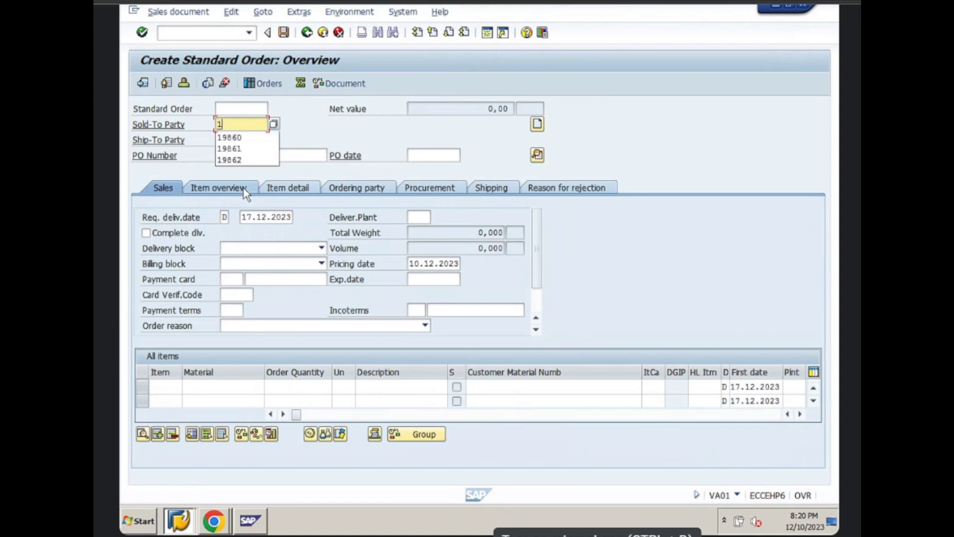
key("Down")
key("Return")
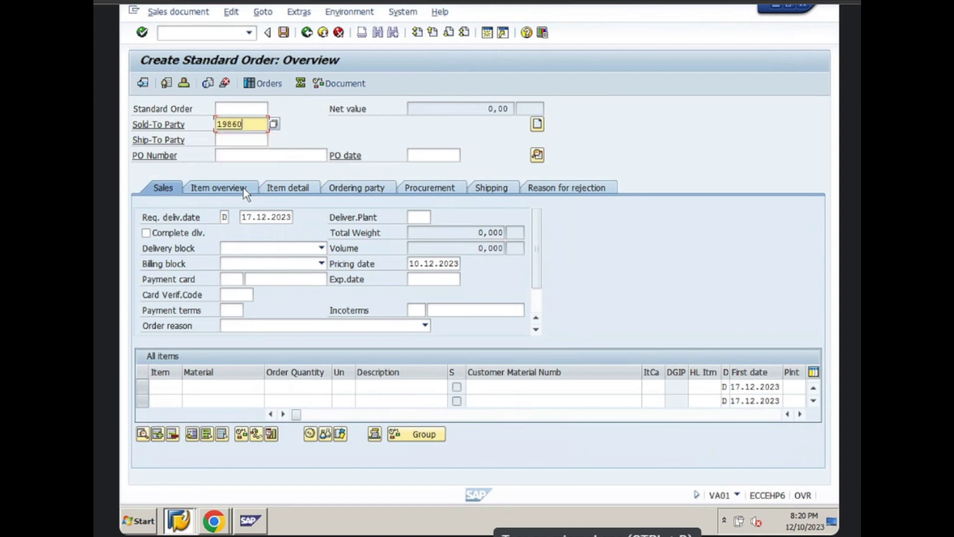
key("Return")
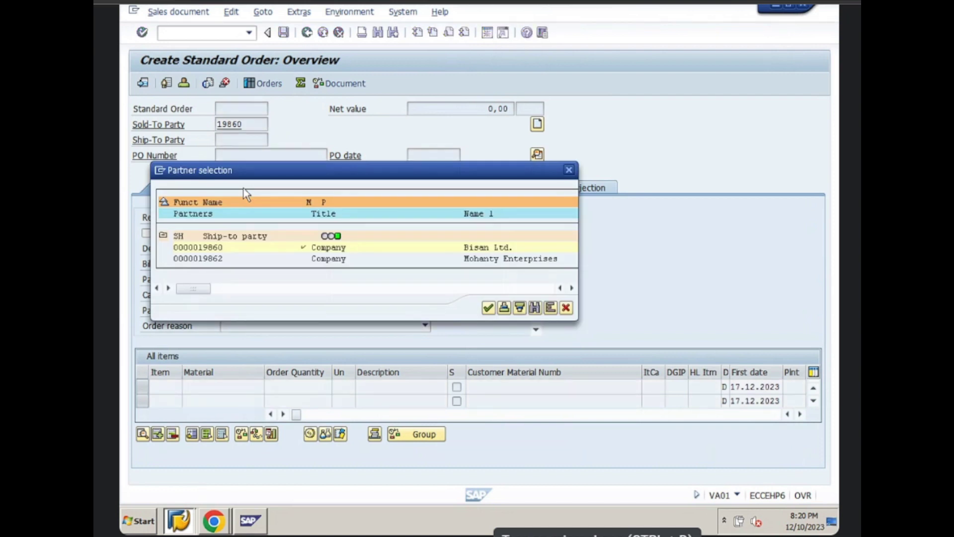
left_click(489, 308)
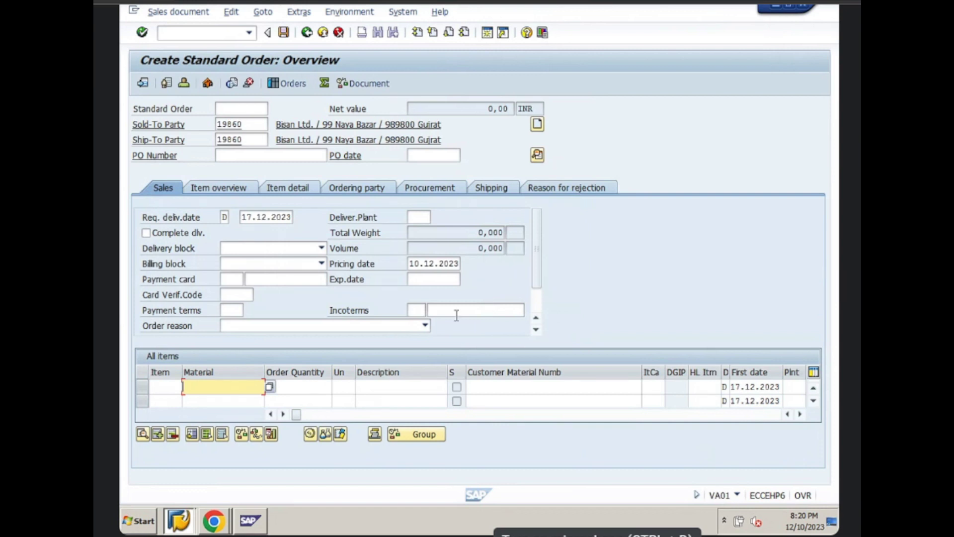
- Add an order item for material 2118 with quantity 100 and acknowledge the information messages
type("211")
key("Down")
key("Return")
left_click(320, 386)
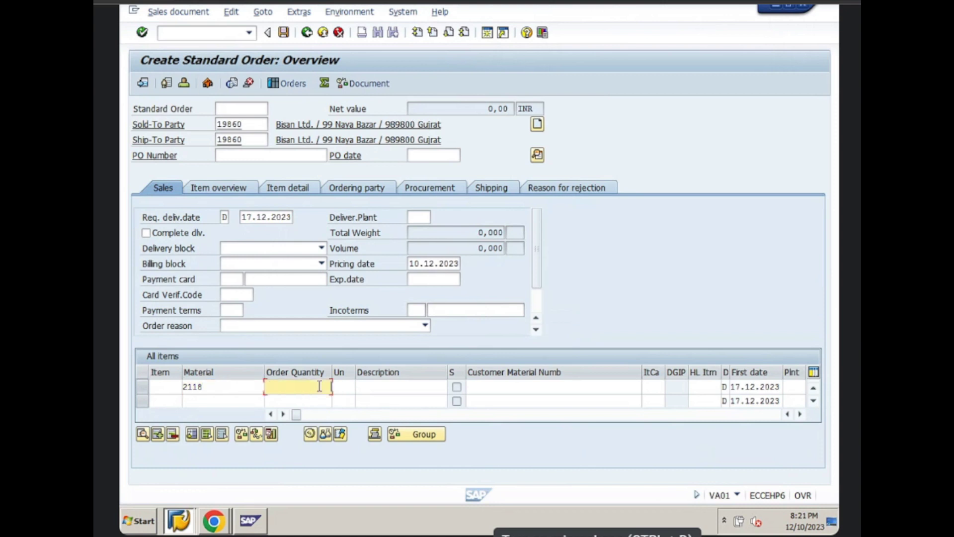
type("100")
key("Return")
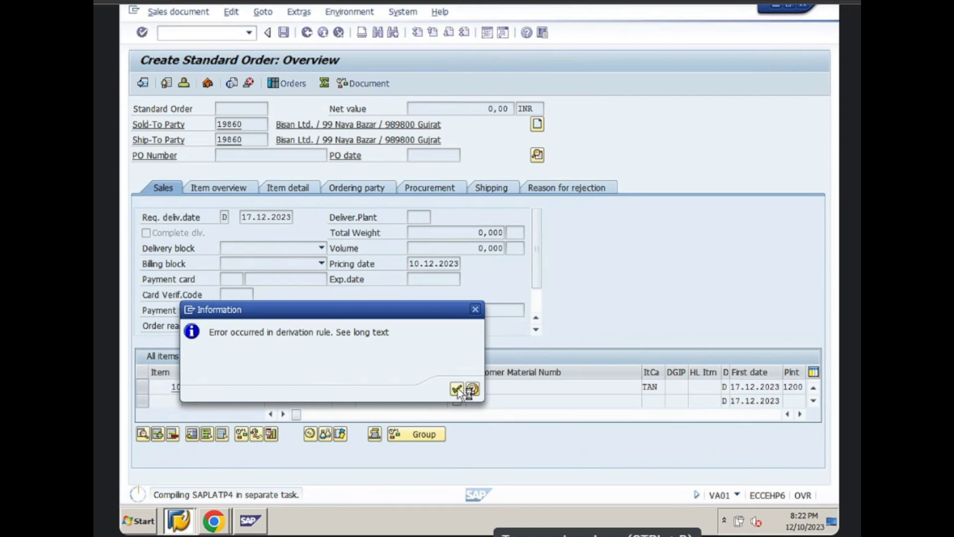
left_click(457, 390)
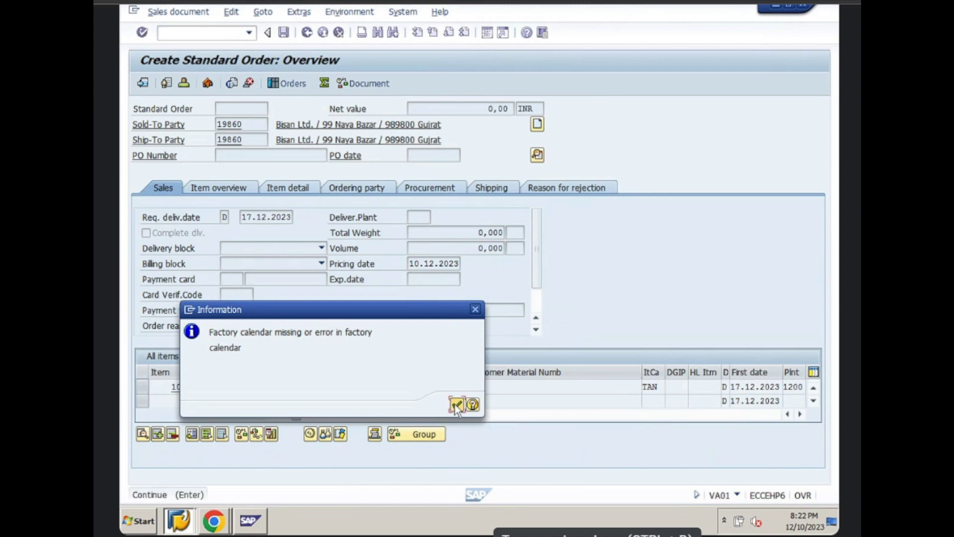
left_click(456, 405)
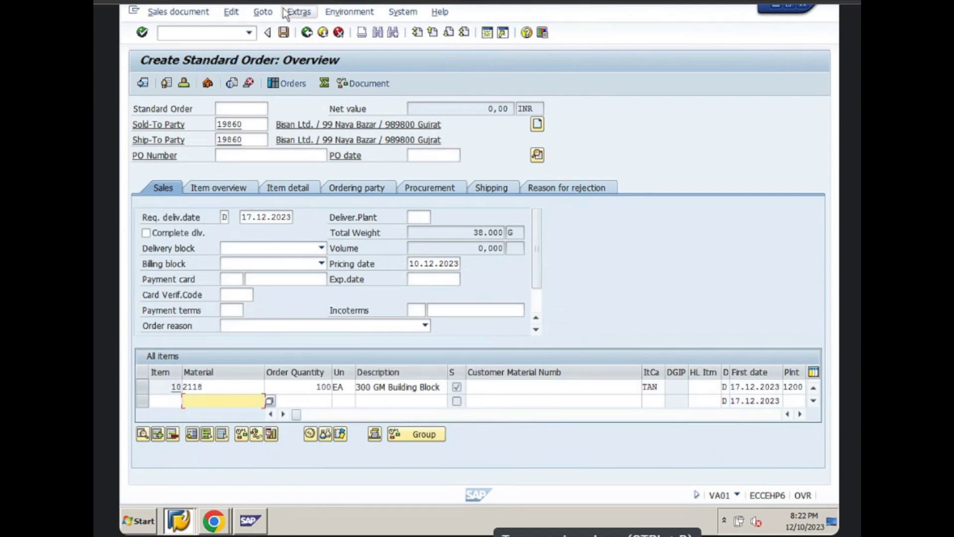
- Check the order's incompletion log for missing data and return to the order overview, keeping the order open
left_click(231, 12)
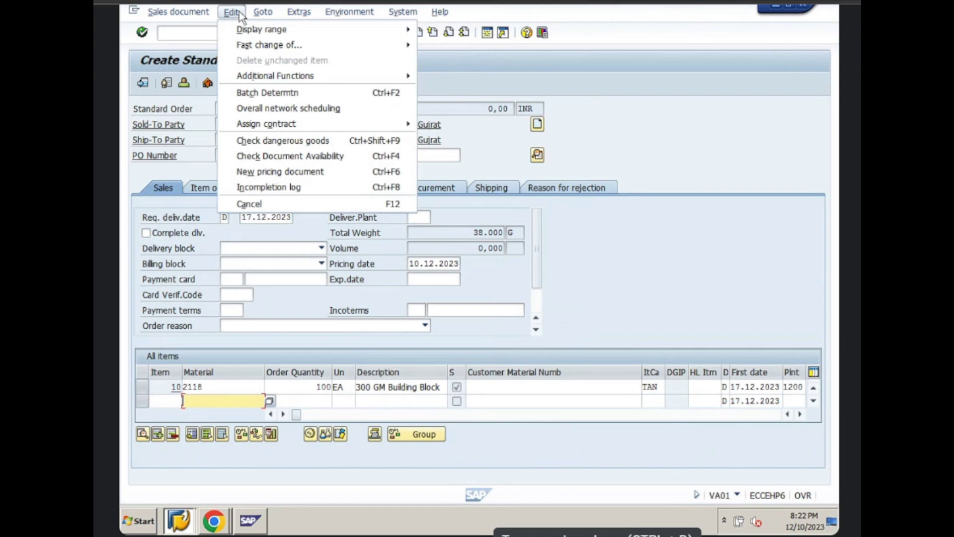
left_click(264, 185)
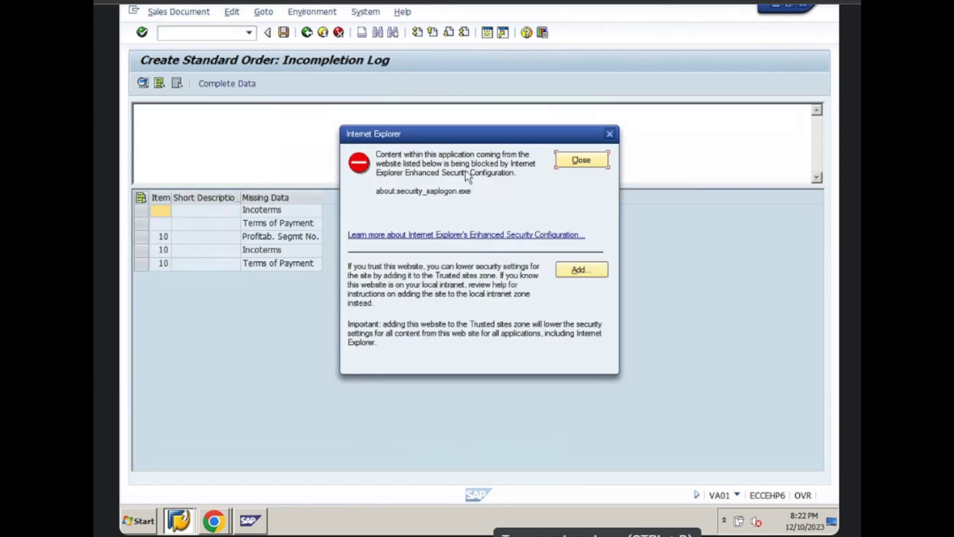
left_click(569, 161)
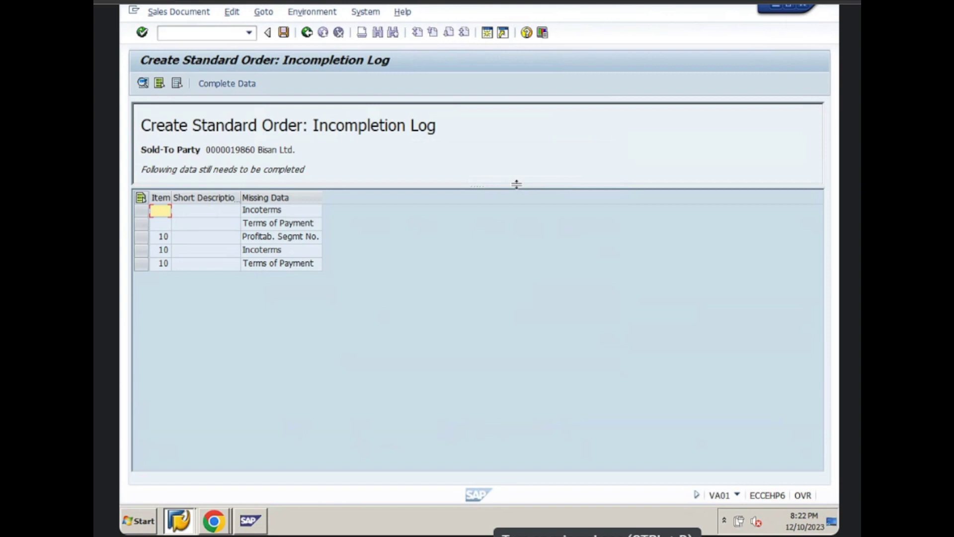
left_click(306, 33)
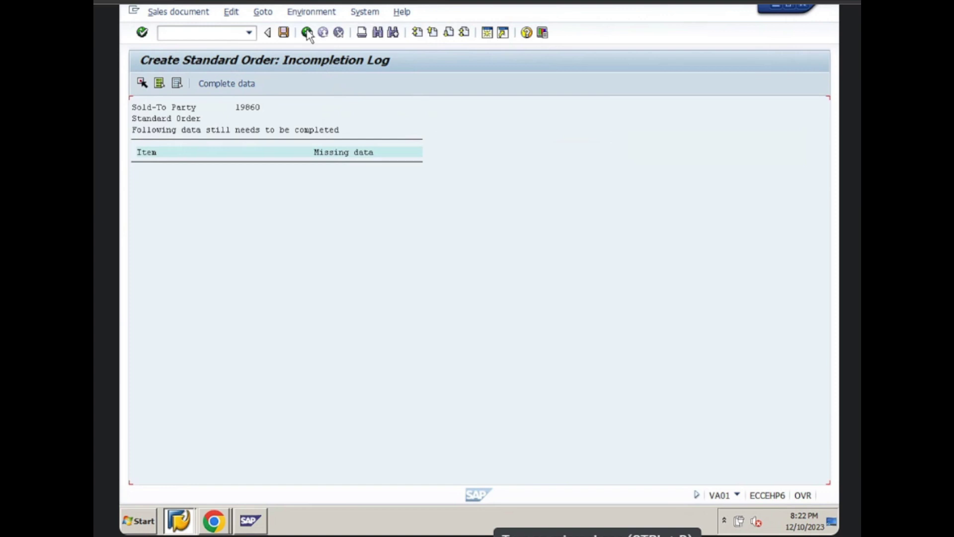
left_click(307, 33)
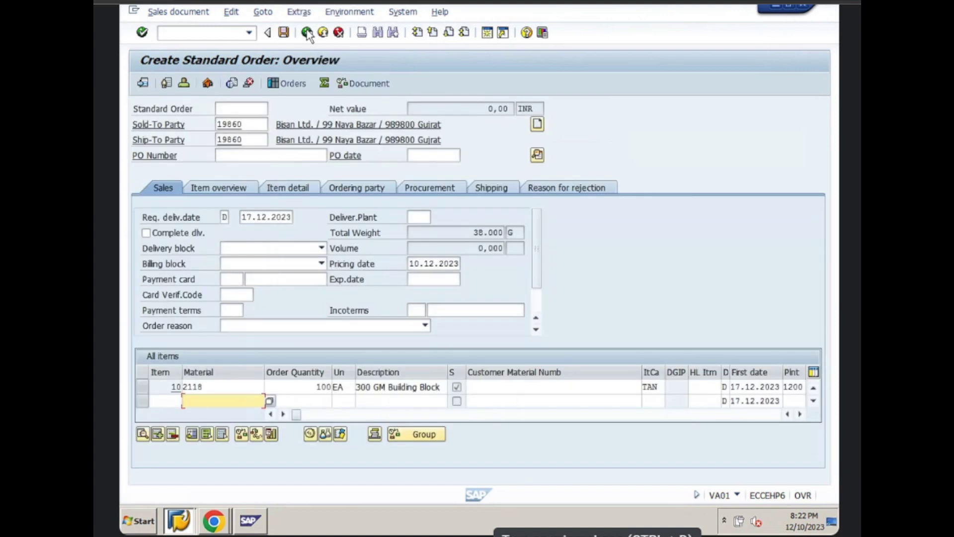
left_click(306, 33)
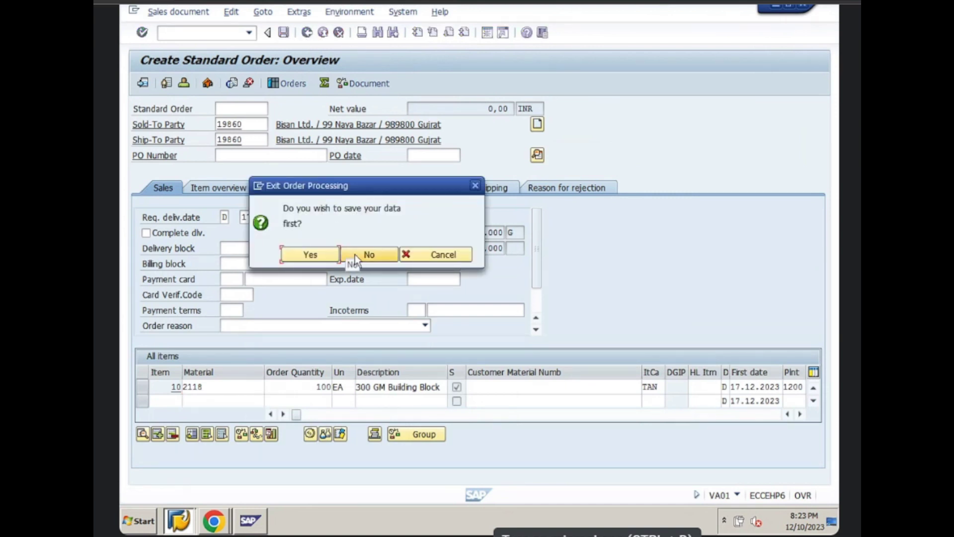
left_click(416, 253)
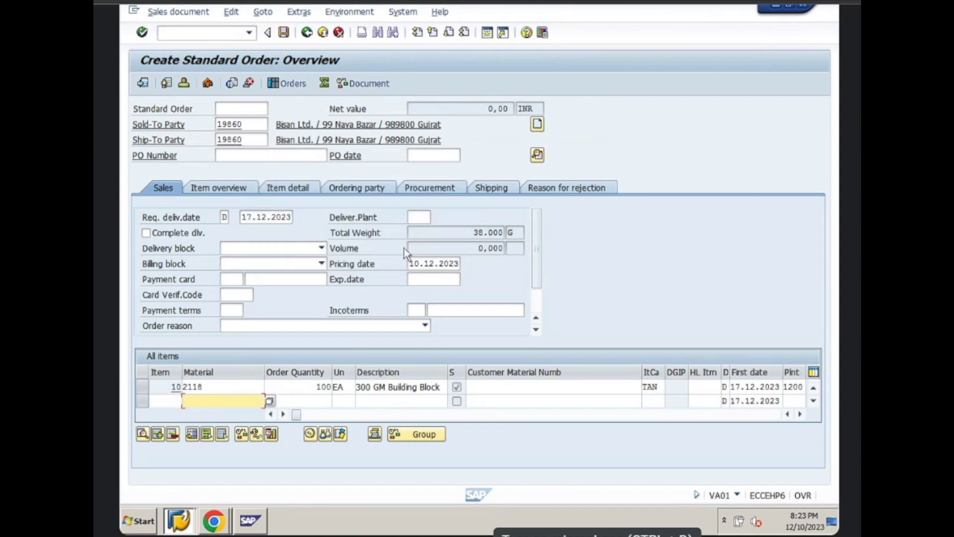
- Enter the customer's purchase order number and PO date 01.12.23, and save the sales order as incomplete
left_click(266, 155)
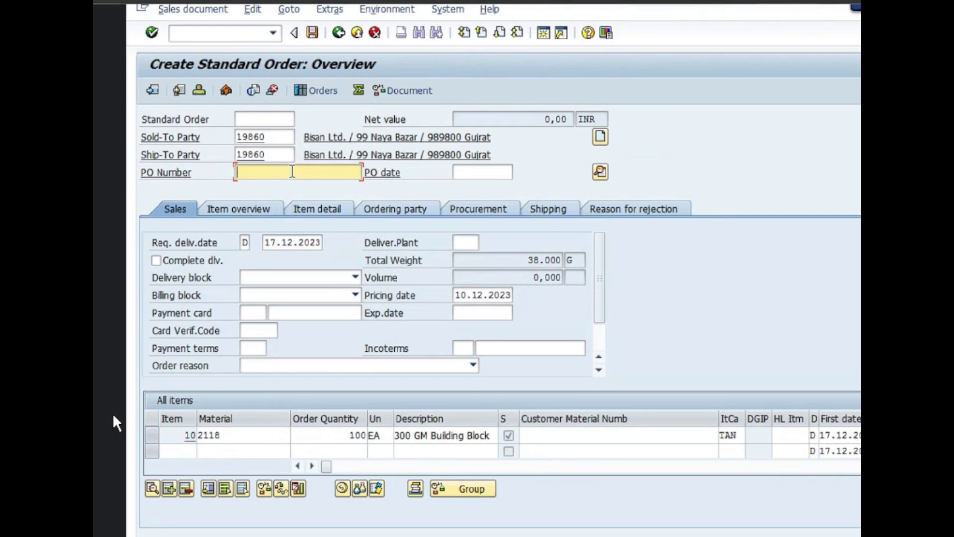
type("10078600")
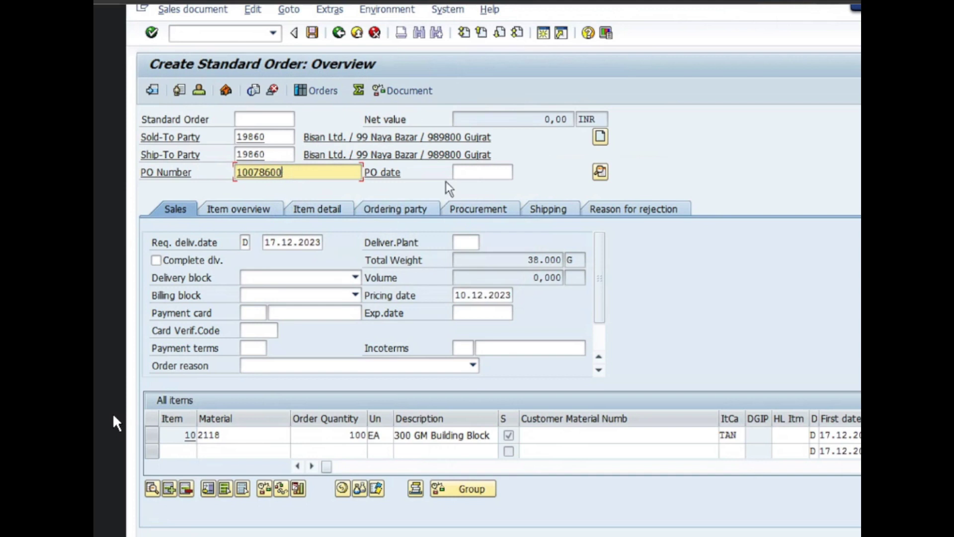
left_click(461, 173)
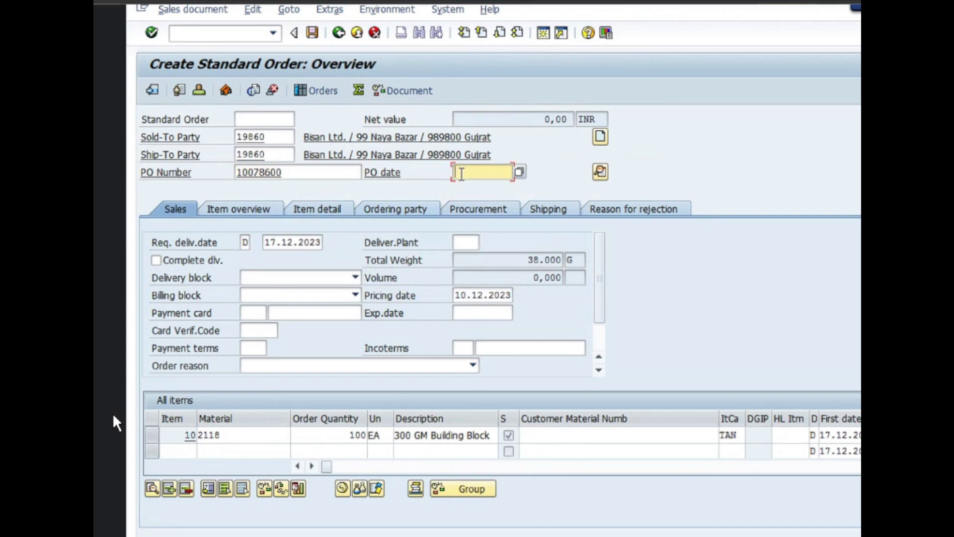
type("01.12.23")
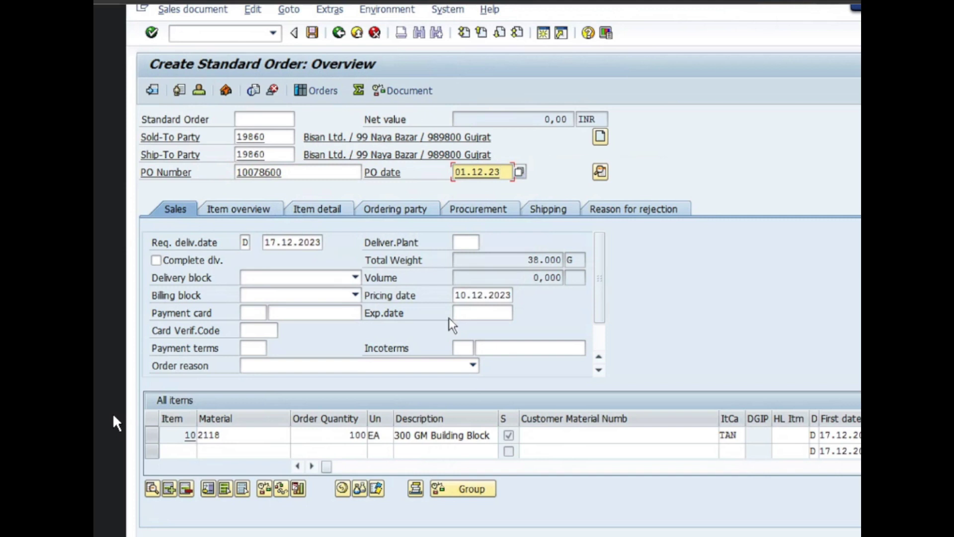
left_click(312, 32)
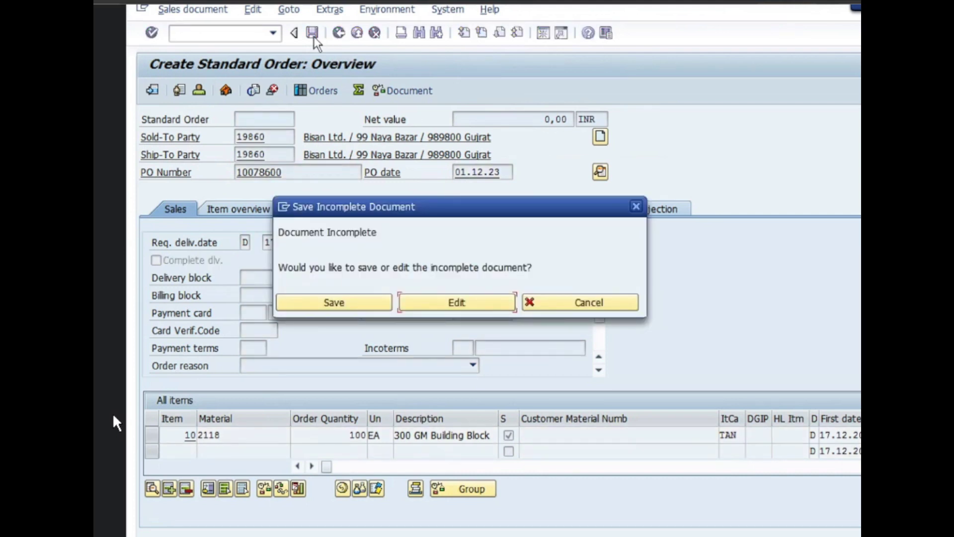
left_click(335, 301)
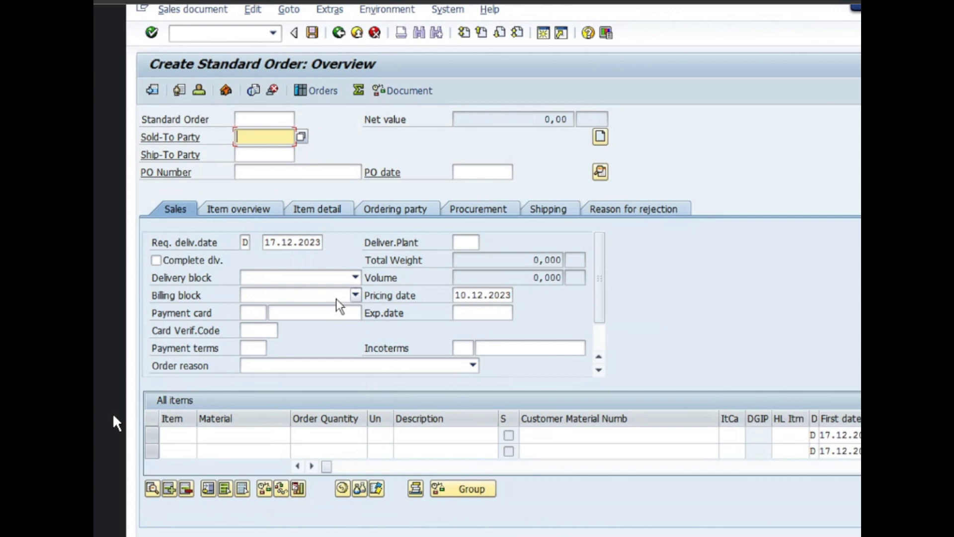
- Leave order creation and open the newly saved sales order for changes with transaction VA02
left_click(343, 32)
left_click(340, 34)
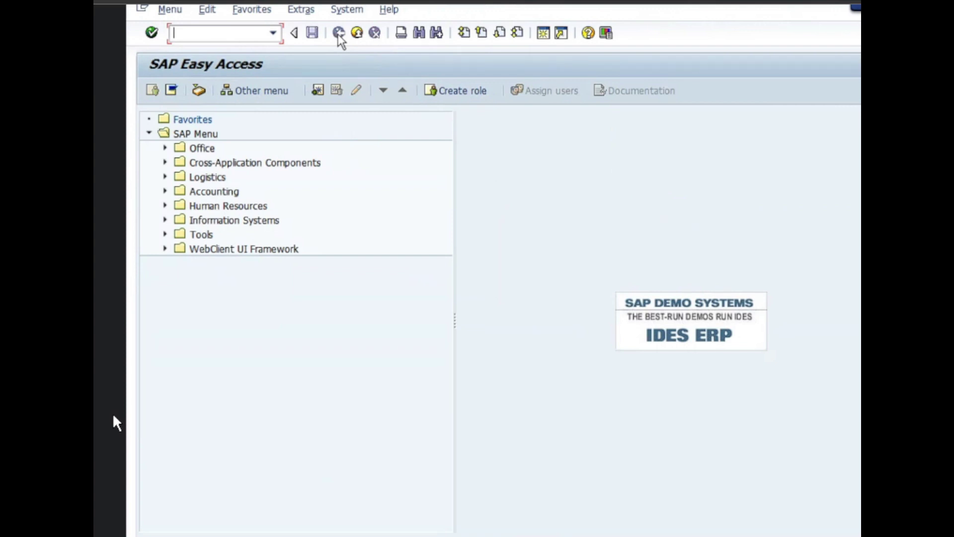
type("VA02")
key("Return")
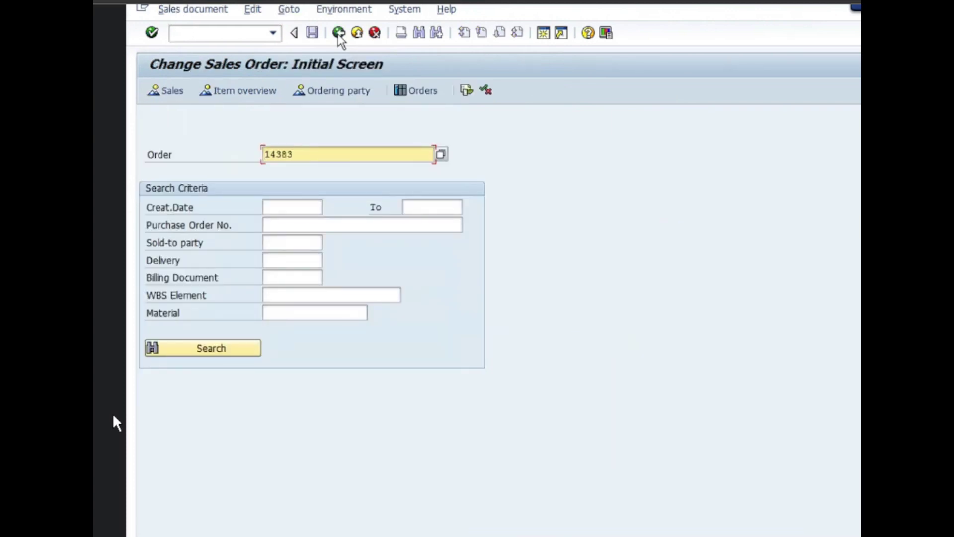
key("Return")
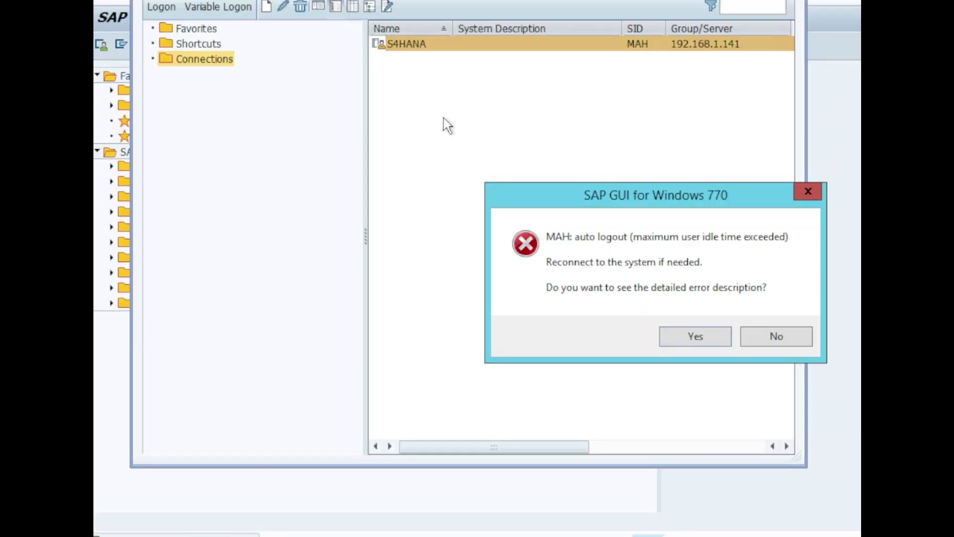
- Dismiss the auto-logout message in the S4HANA remote session, keep the session connected, and return to the sales order
left_click(792, 336)
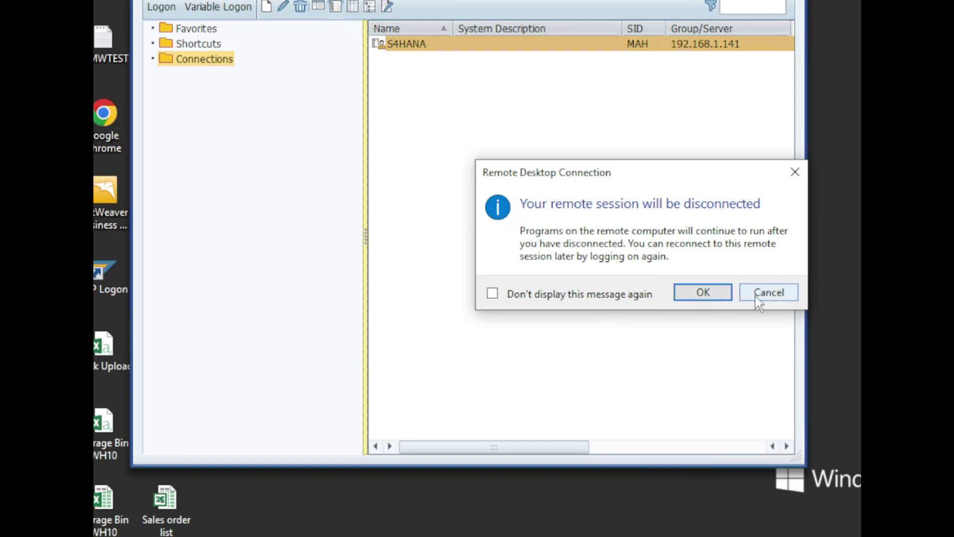
left_click(775, 293)
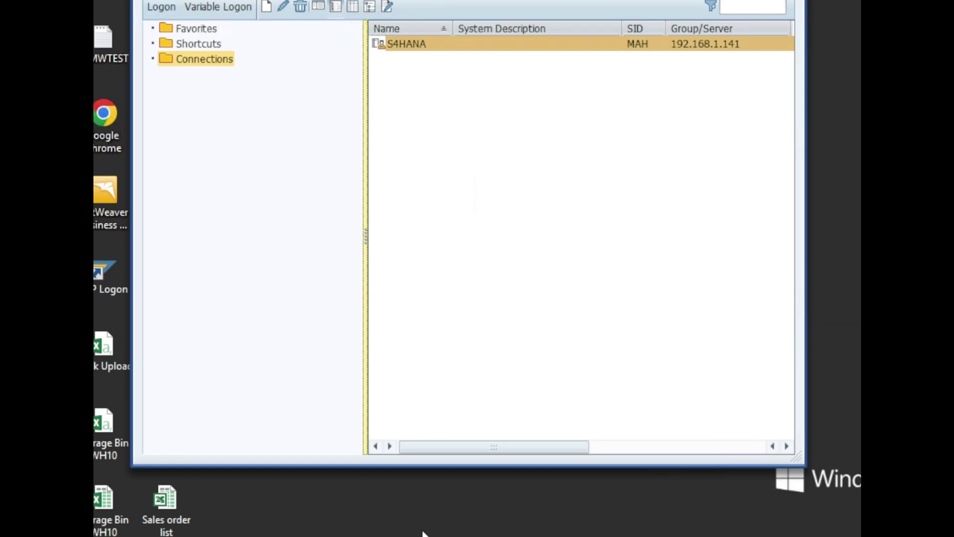
key("super+d")
key("super+Tab")
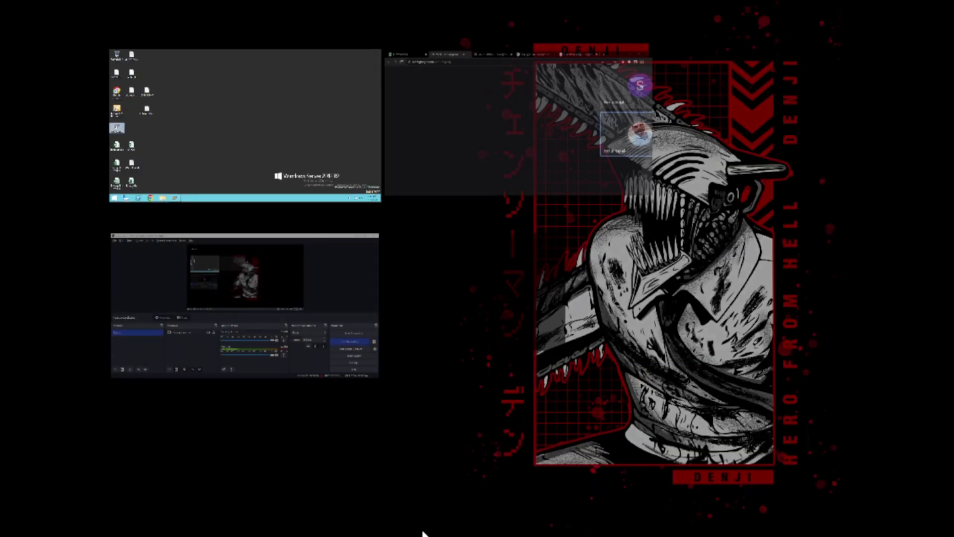
left_click(541, 182)
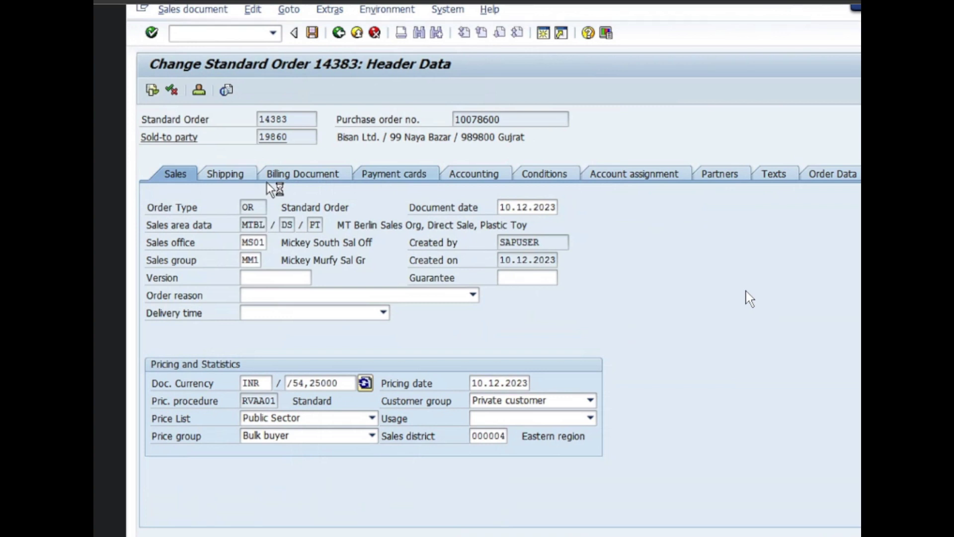
- Set the Incoterms to CFR with the description Costs and Freights in the sales order's header billing data
left_click(244, 176)
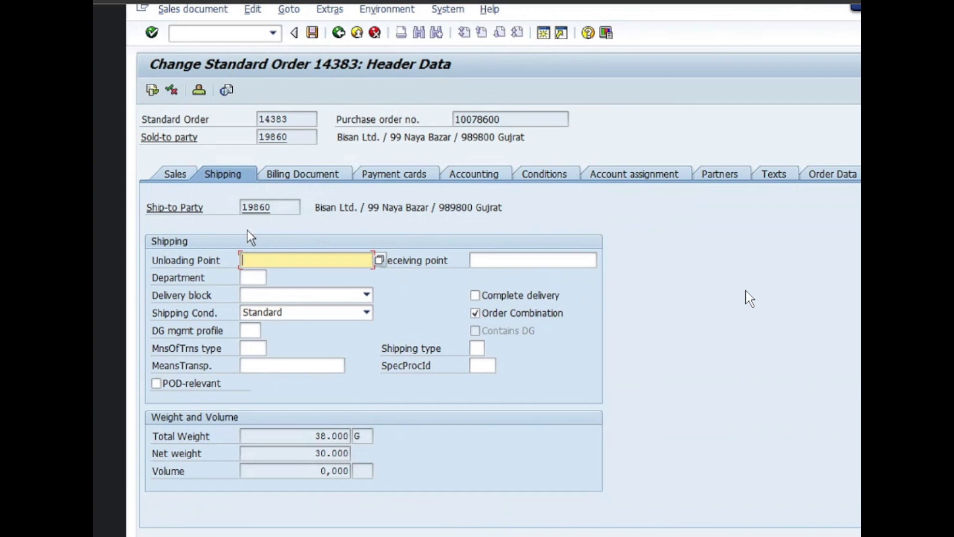
left_click(313, 174)
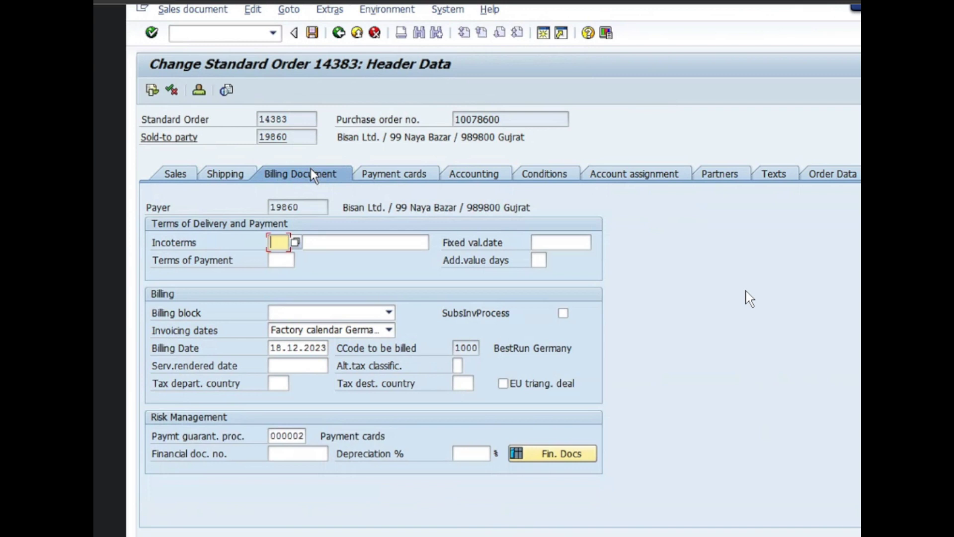
left_click(296, 243)
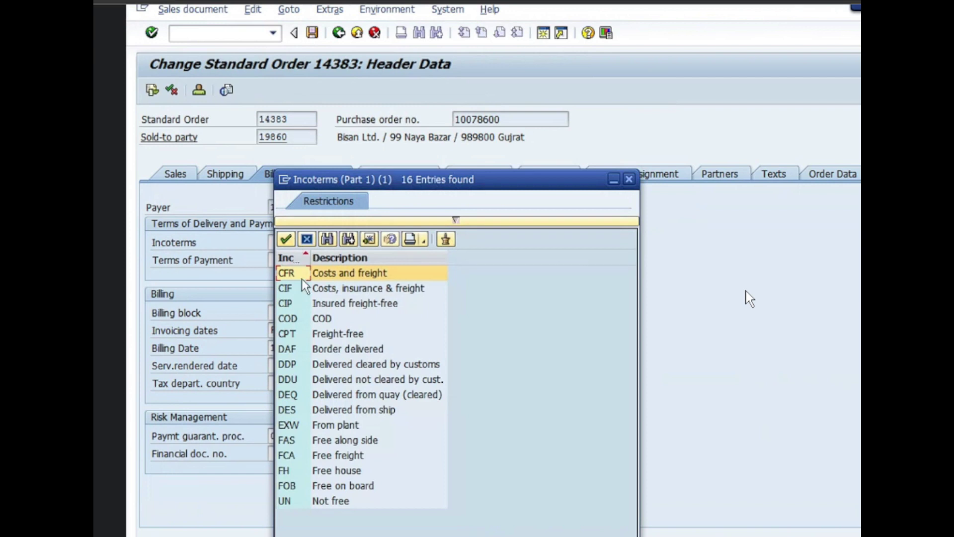
left_click(335, 278)
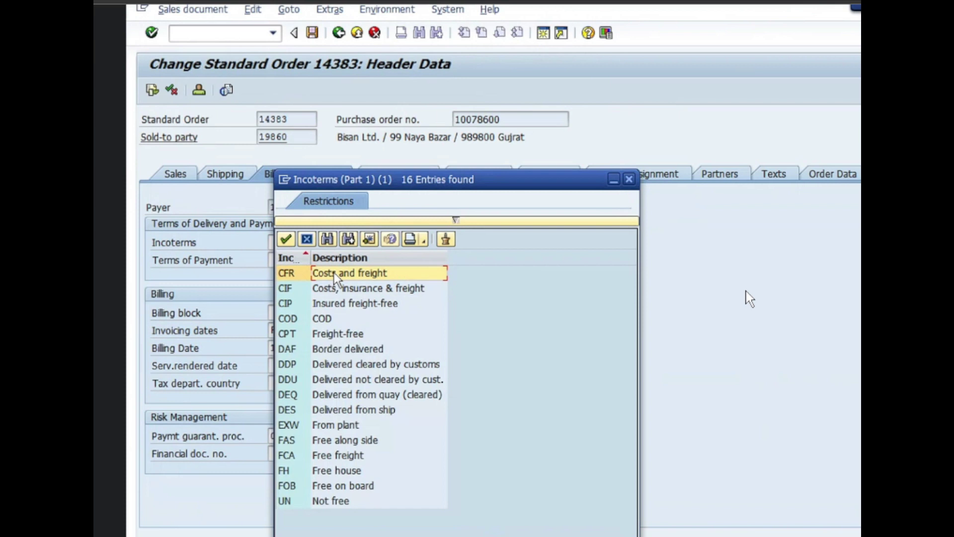
double_click(336, 279)
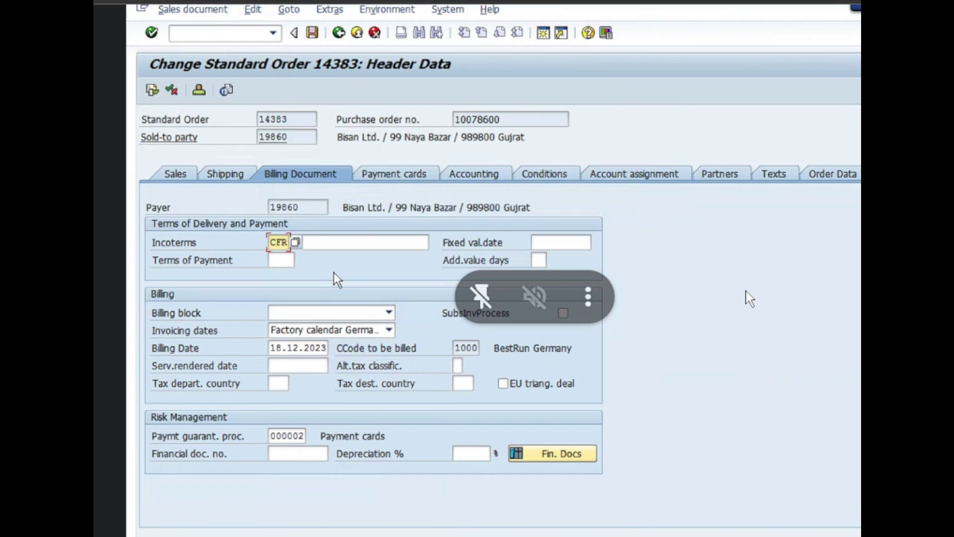
left_click(325, 243)
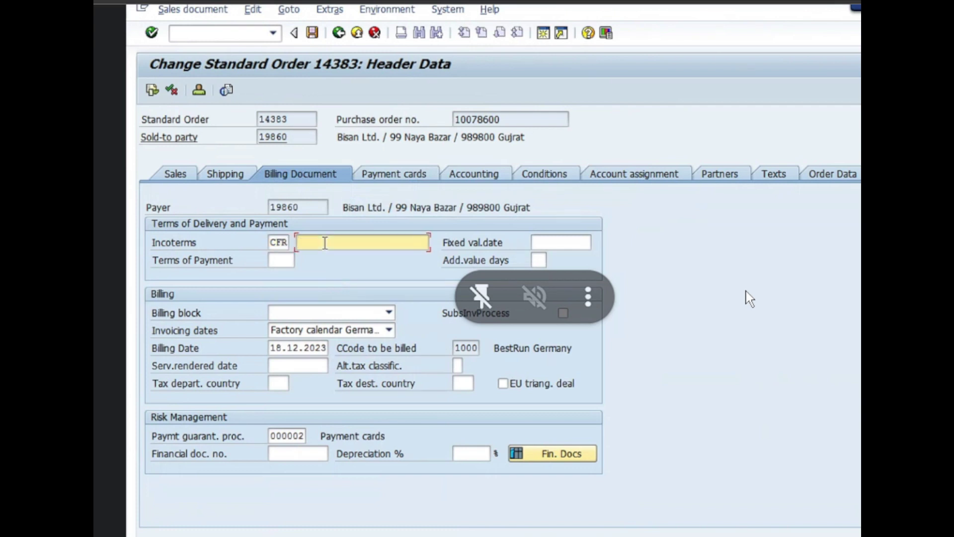
type("C")
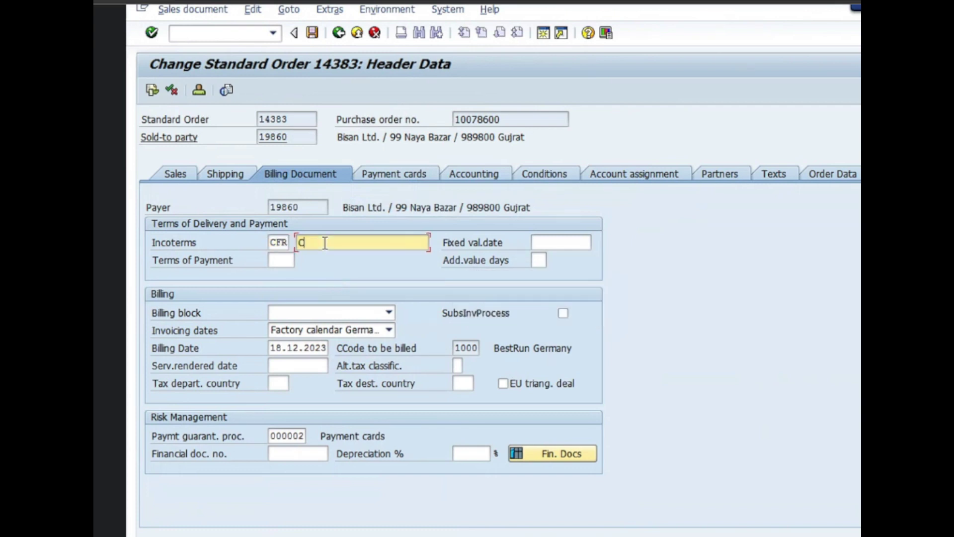
type("h")
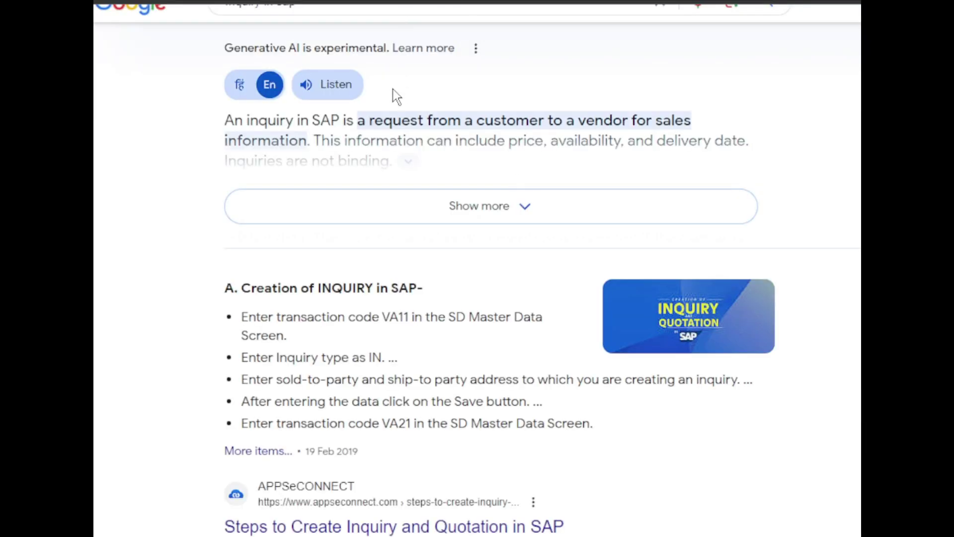
- Switch to the Google results page and search for "incoterm in sap"
scroll(393, 88, "up", 2)
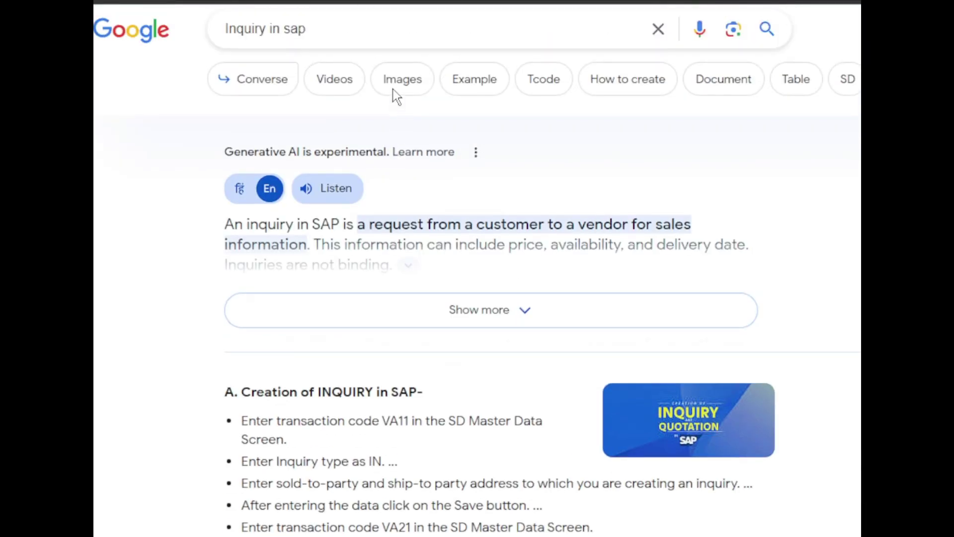
double_click(264, 29)
type("ind")
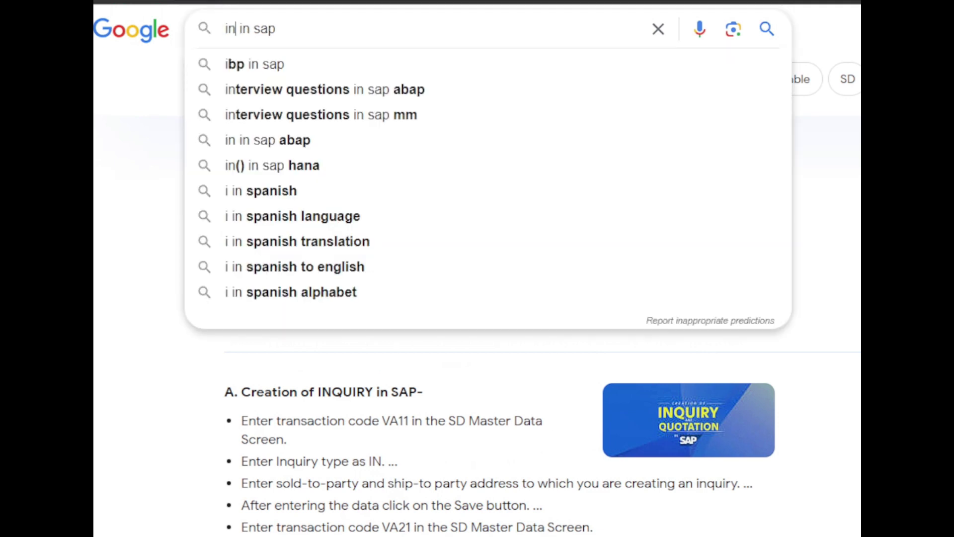
type("oterm")
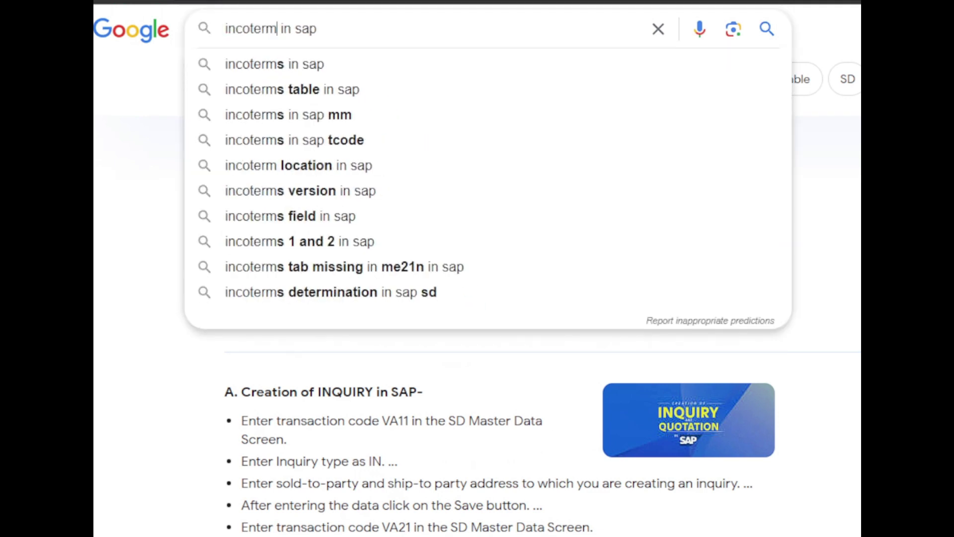
key("Return")
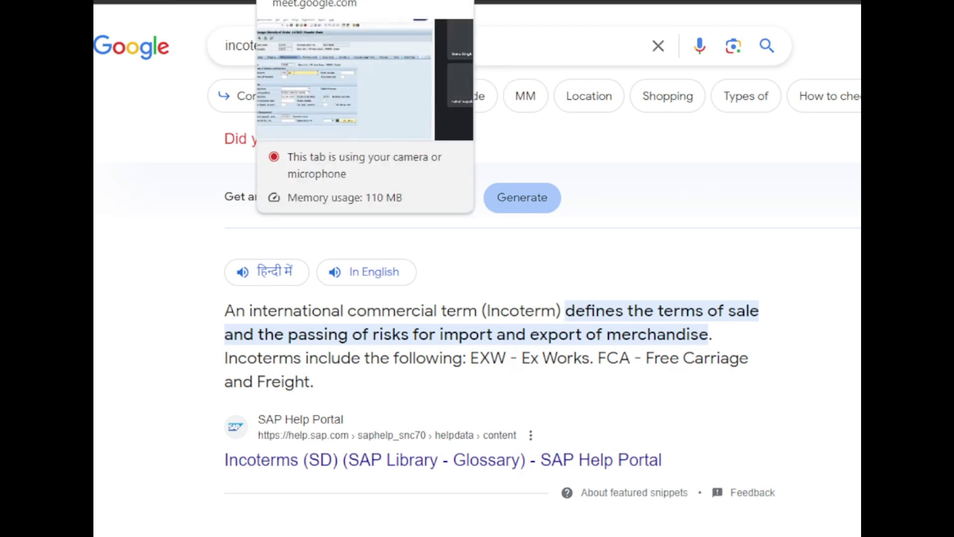
- Read the search results' answers to "What is the Incoterm for?" and "What is Incoterms in ERP?"
left_click(318, 1)
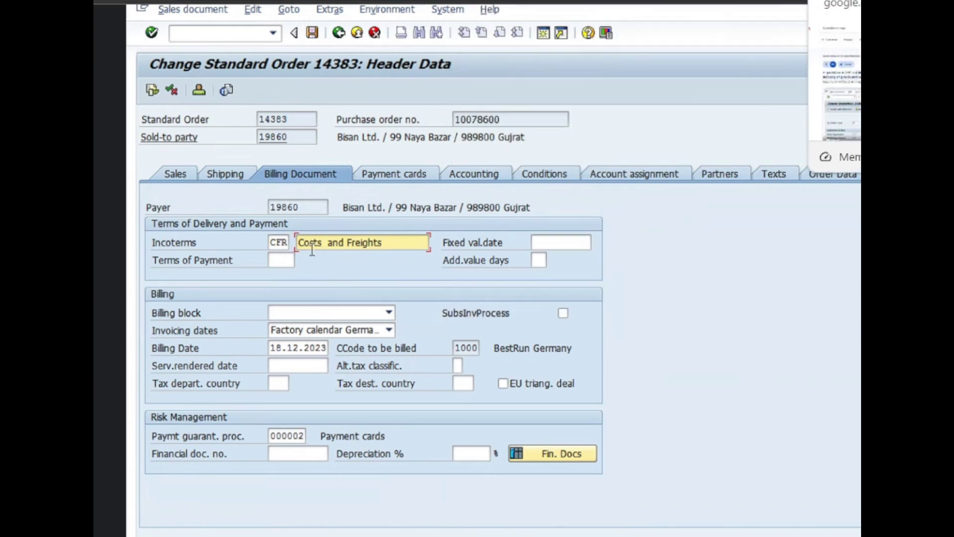
left_click(686, 2)
scroll(554, 345, "down", 5)
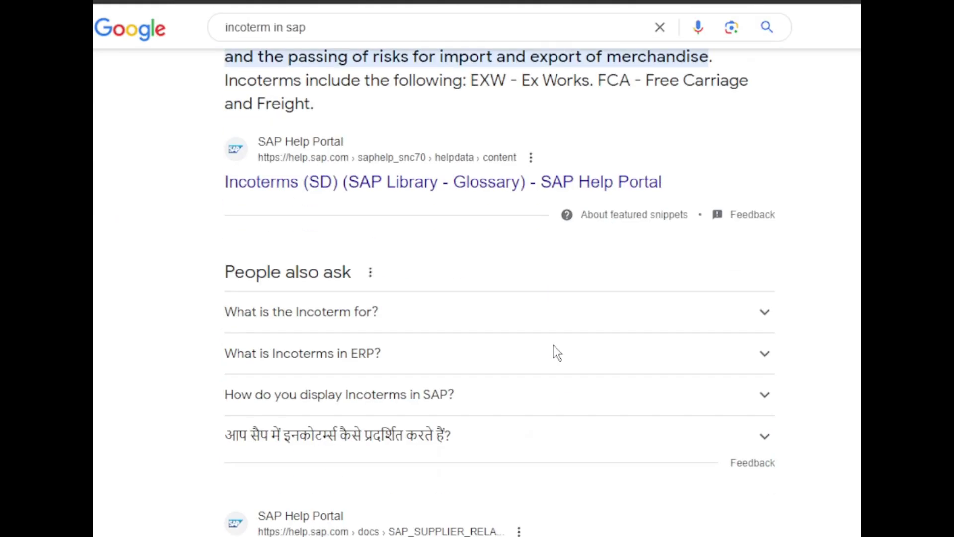
left_click(520, 319)
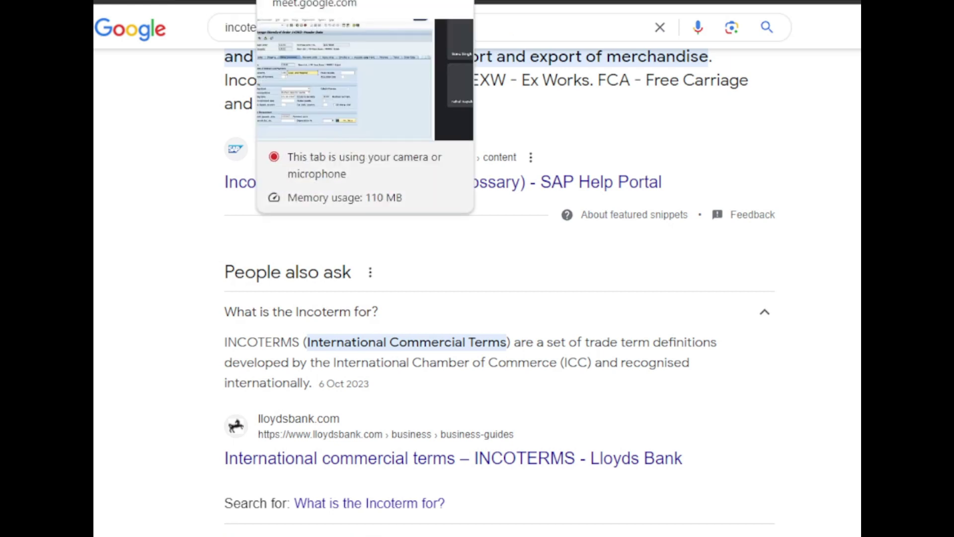
scroll(378, 277, "down", 5)
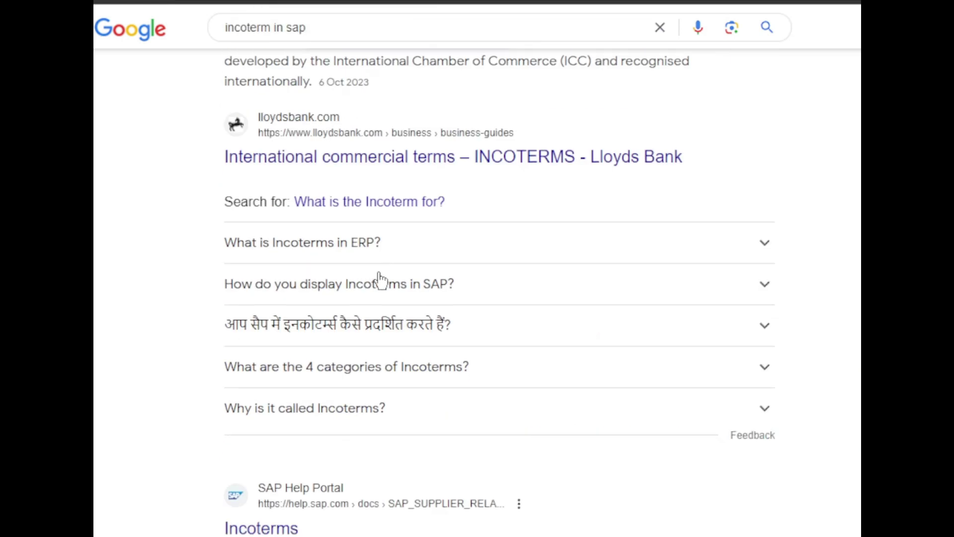
left_click(367, 248)
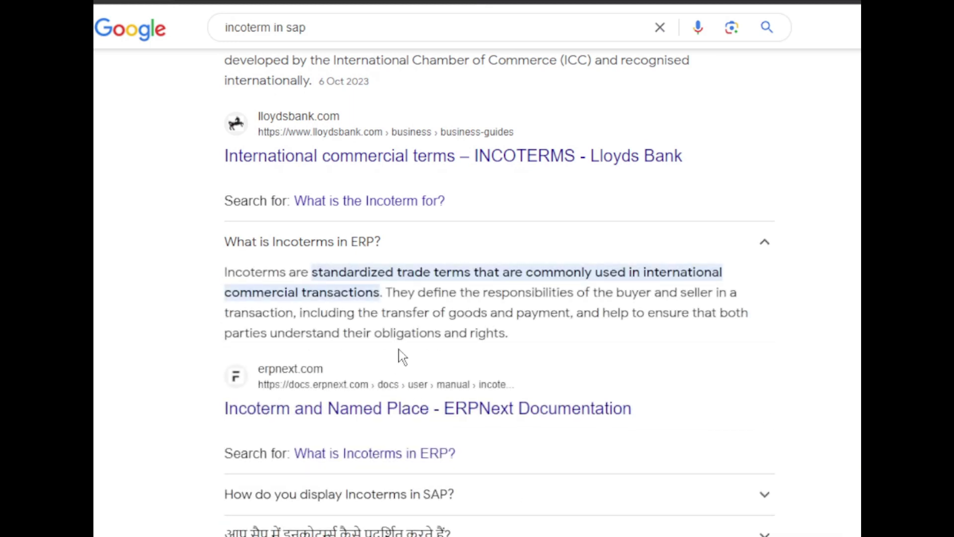
scroll(398, 349, "down", 1)
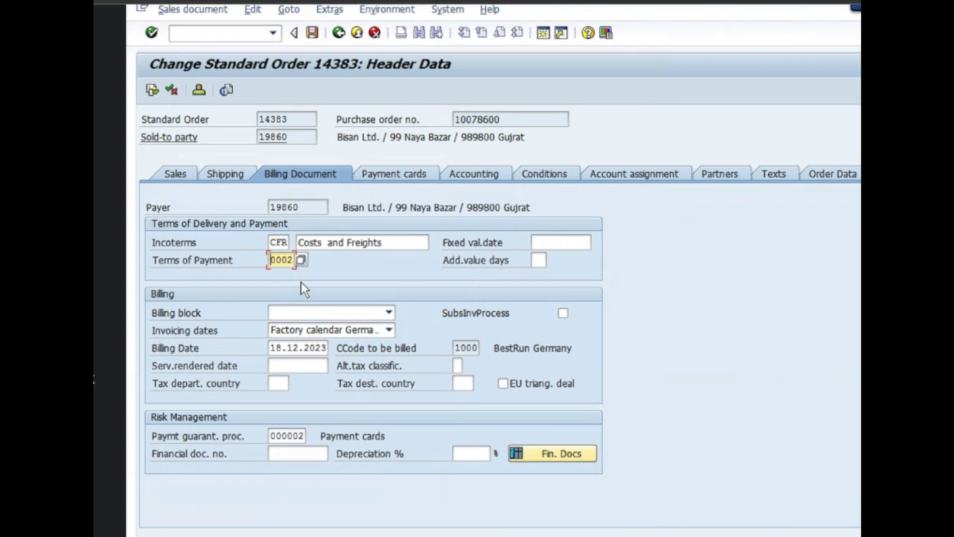
- Review the list of available Incoterms in the header billing data and choose CFR, Costs and freight, again
left_click(290, 243)
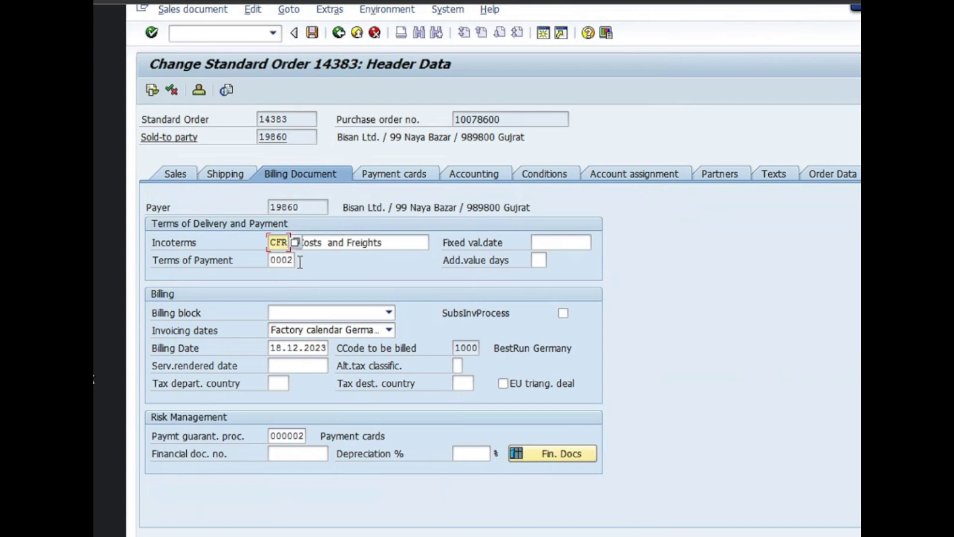
key("Return")
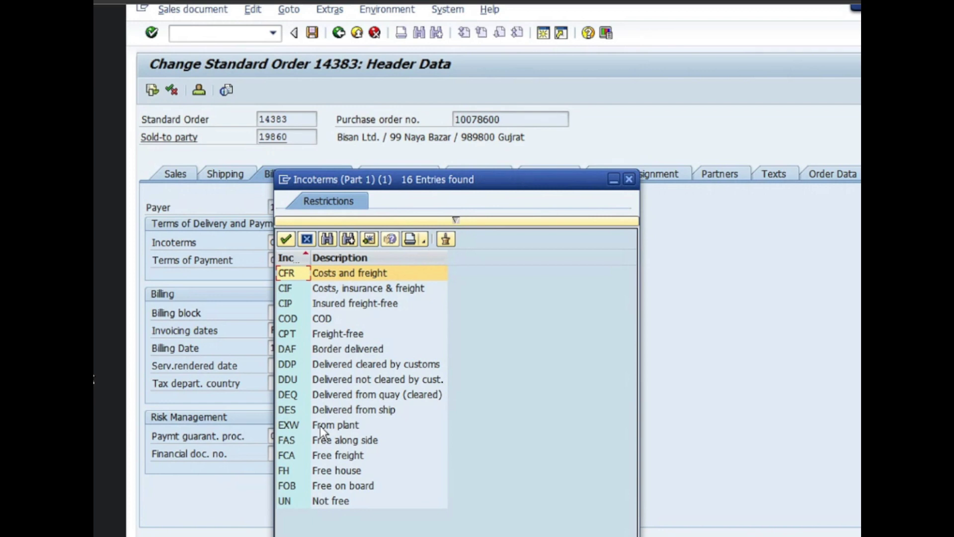
mouse_move(267, 406)
double_click(346, 271)
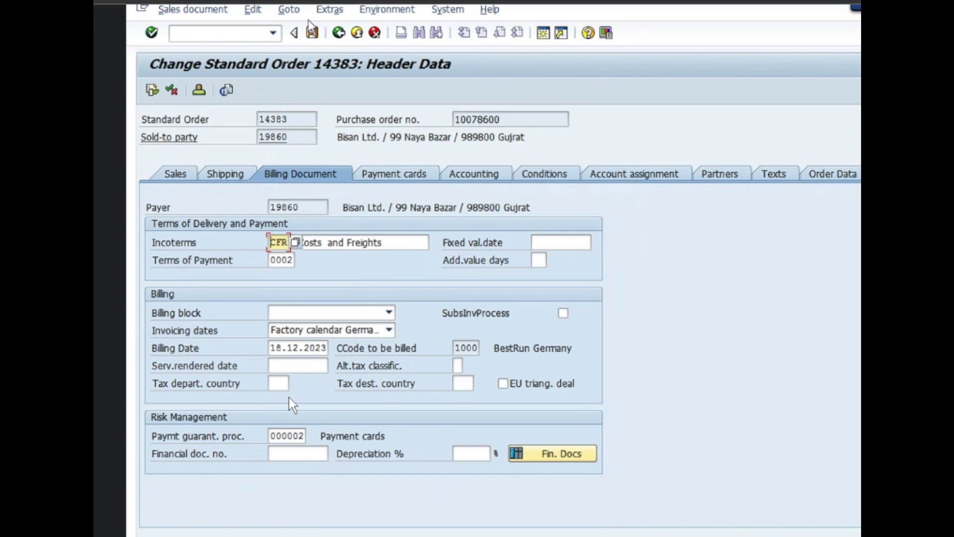
- Check the order's incompletion log for missing data, dismissing the freight and security messages, and return to the header billing data
left_click(254, 10)
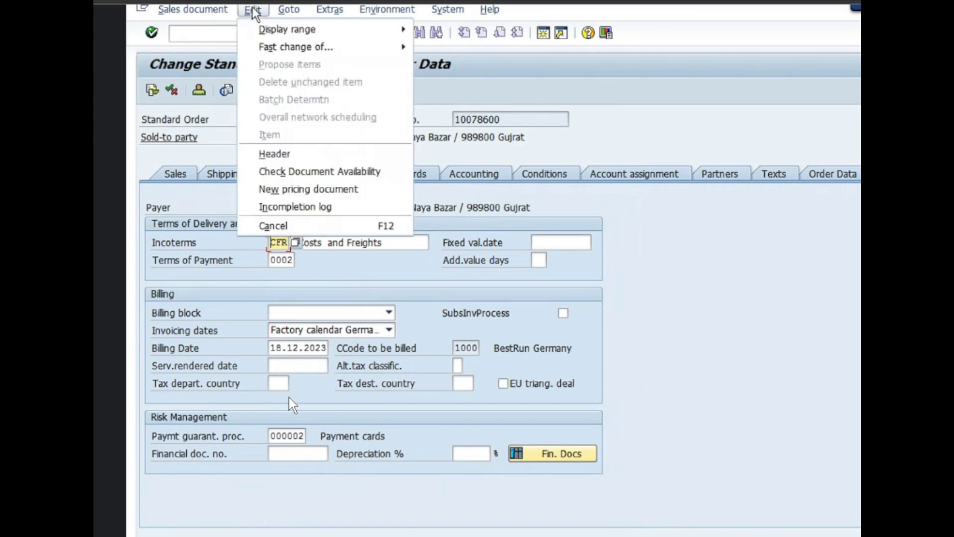
left_click(291, 207)
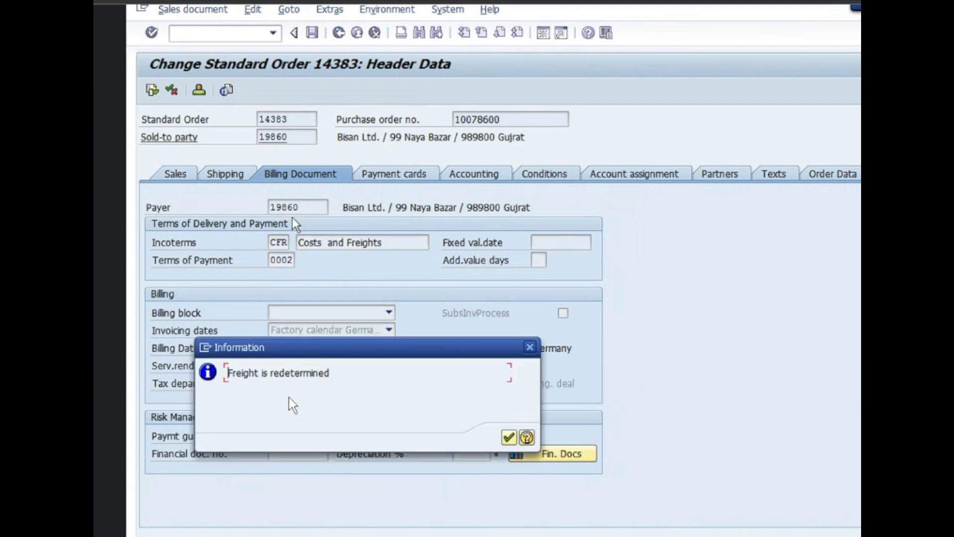
left_click(508, 439)
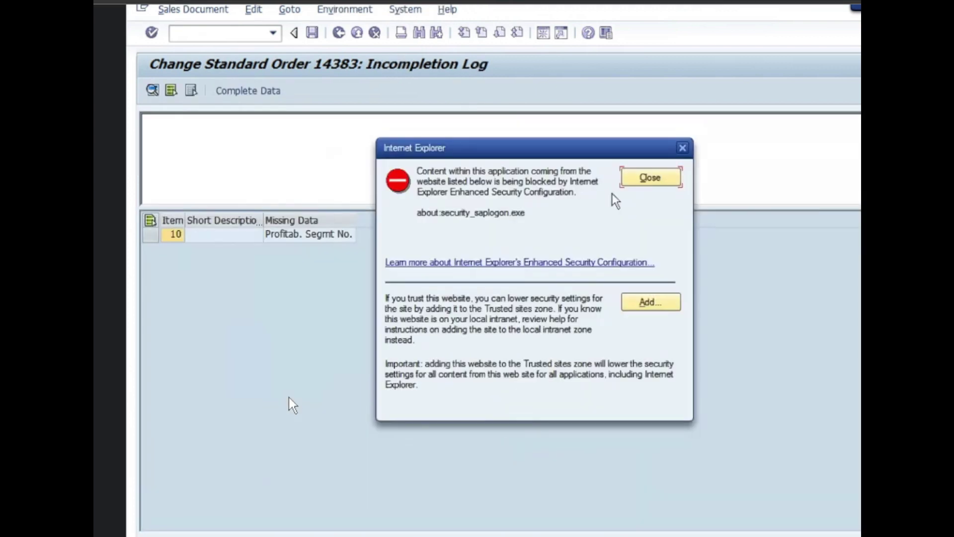
left_click(652, 179)
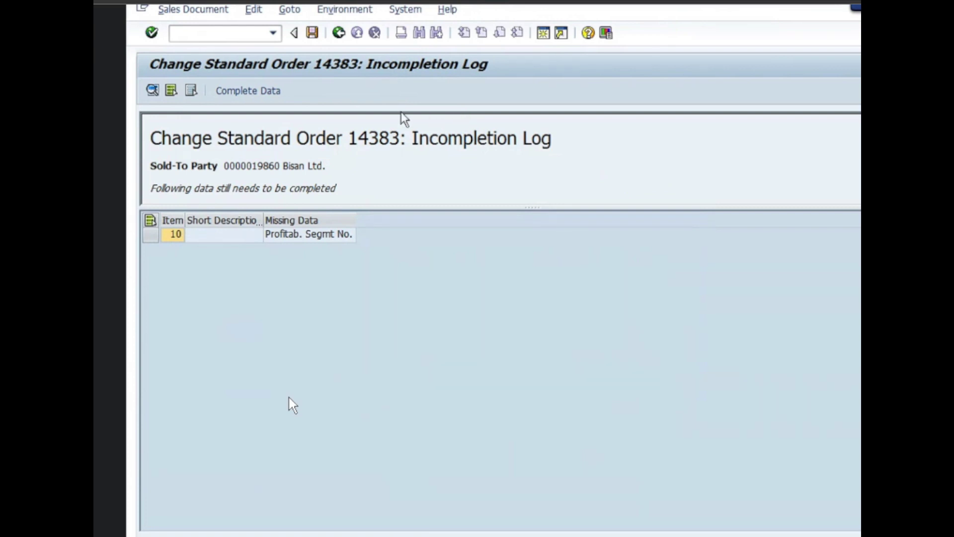
left_click(339, 34)
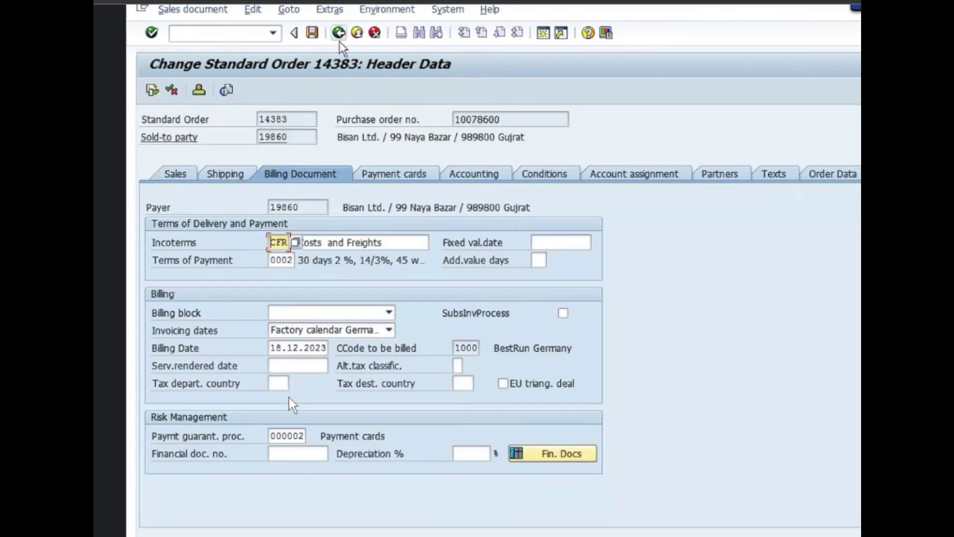
- Check the header's accounting and account assignment data, and open item 10's missing profitability segment entry from the incompletion log
left_click(467, 182)
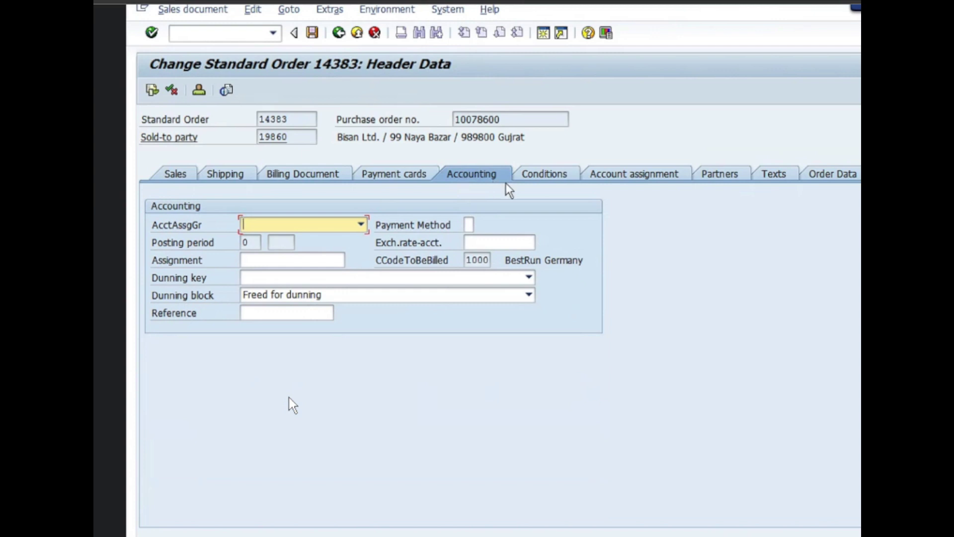
left_click(617, 175)
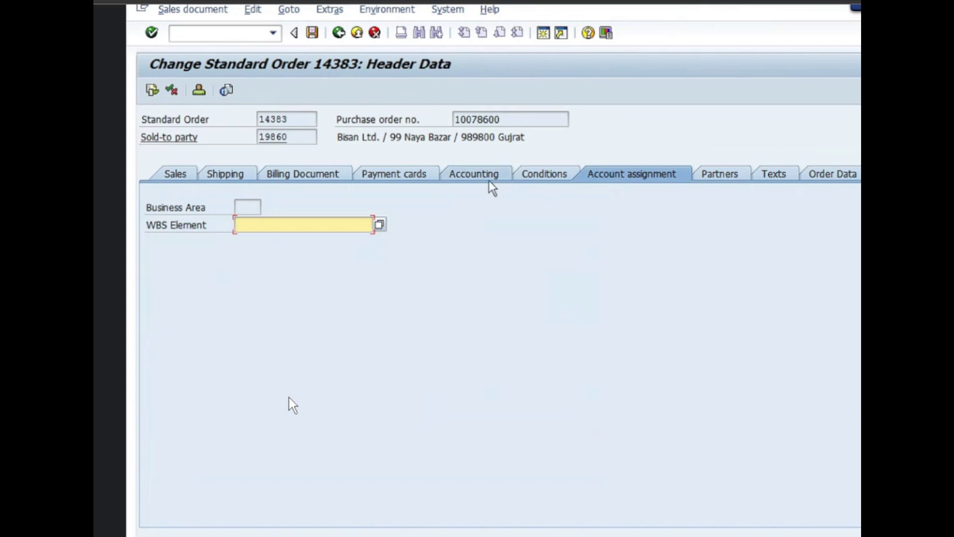
left_click(252, 10)
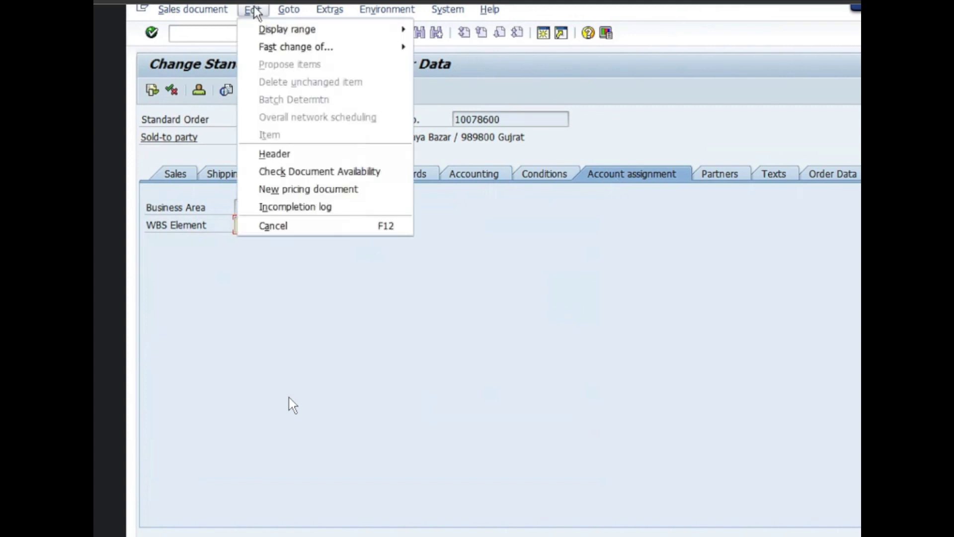
left_click(282, 205)
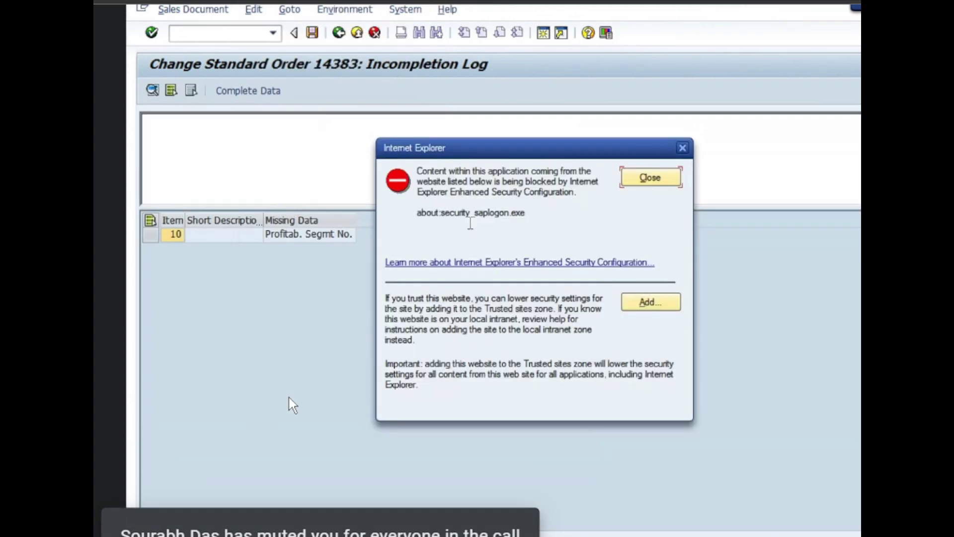
left_click(640, 179)
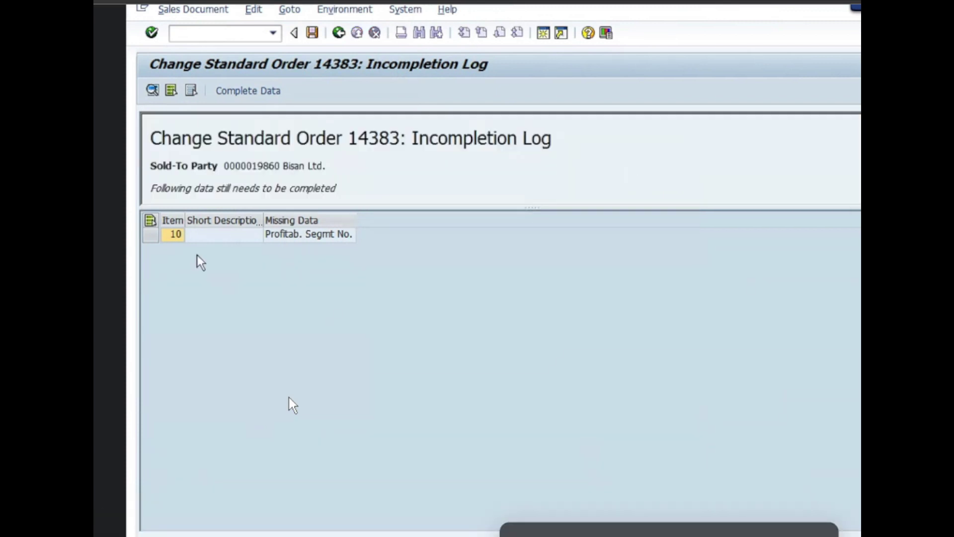
double_click(293, 235)
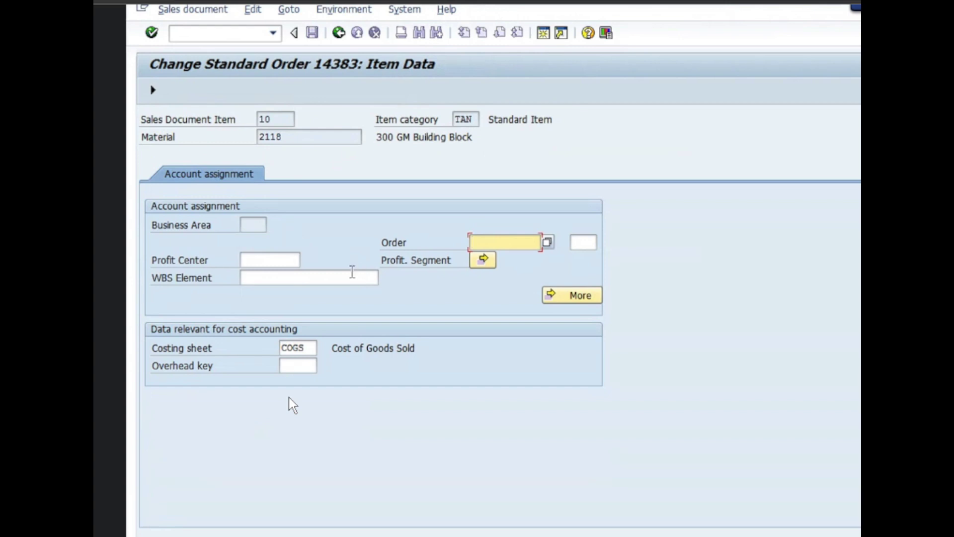
- Clear the COGS costing sheet in item 10's account assignment and open the long text of the derivation rule message
left_click(305, 348)
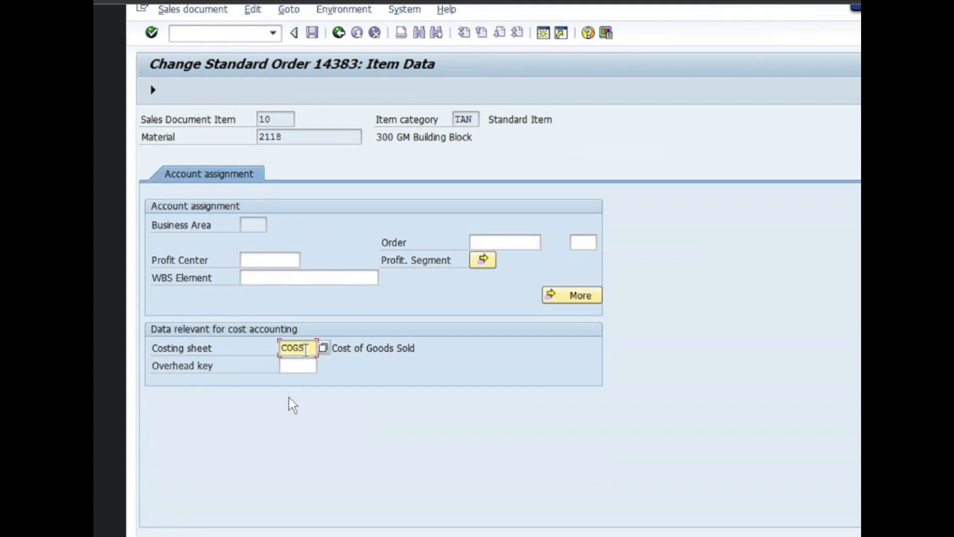
key("BackSpace")
key("BackSpace")
key("BackSpace")
key("BackSpace")
key("Return")
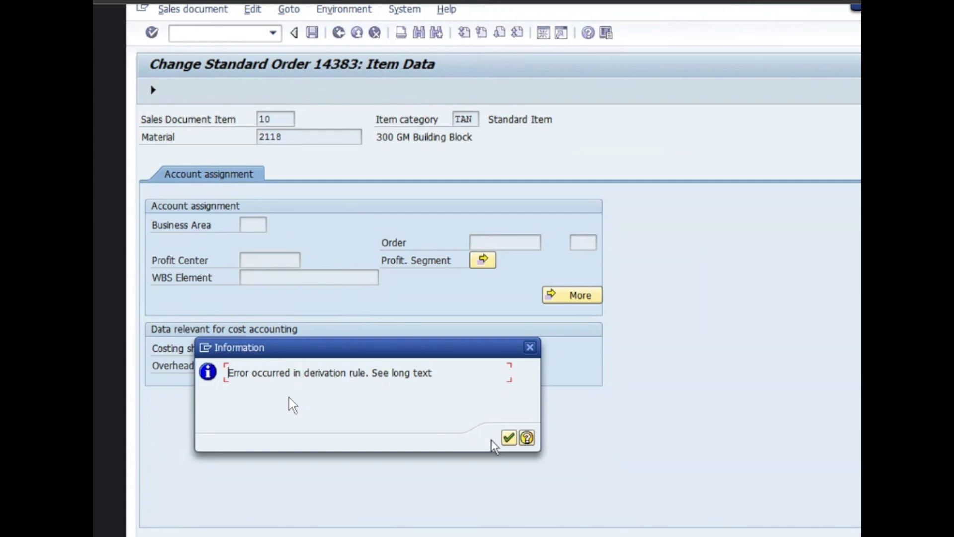
left_click(527, 437)
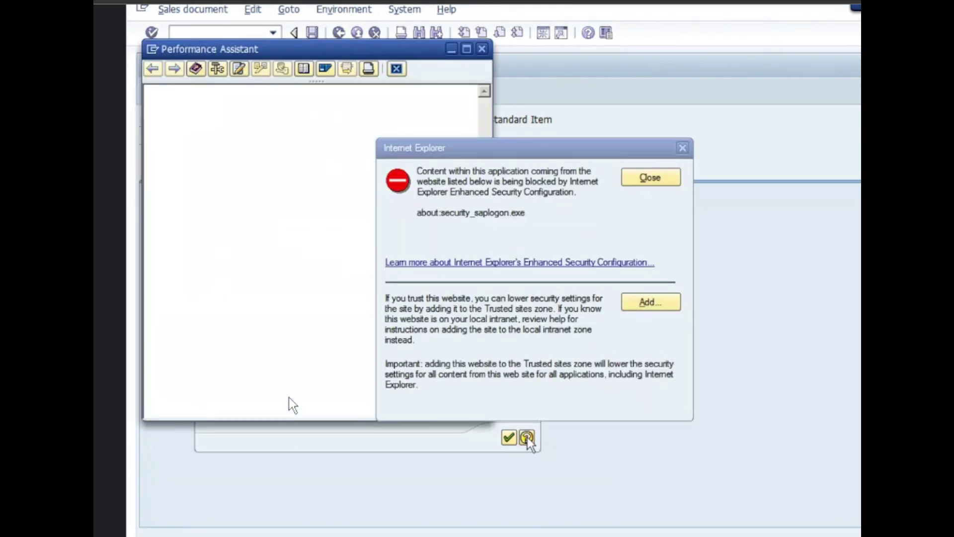
- Read the derivation rule message's long text and try to maintain its entries for the costing-based operating concern IDES
left_click(654, 180)
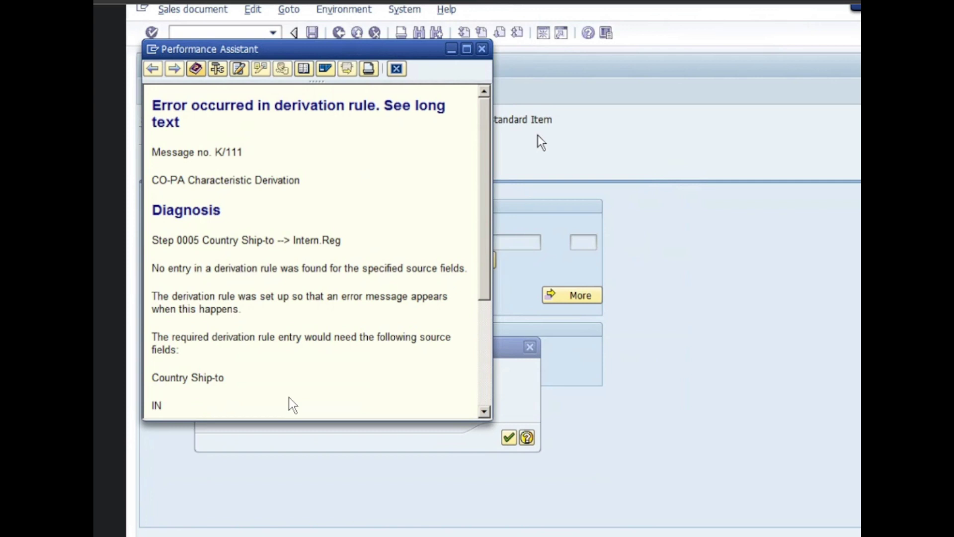
left_click_drag(487, 248, 488, 371)
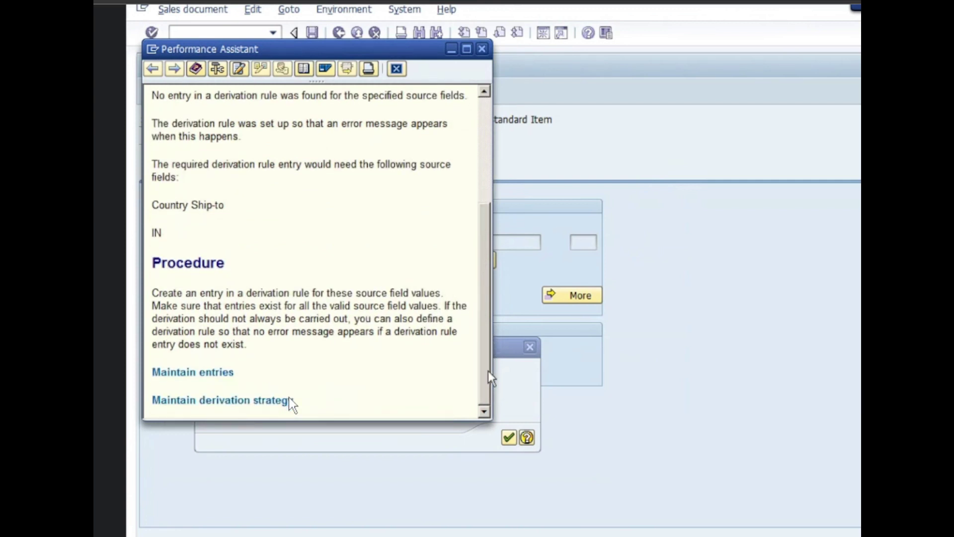
left_click(204, 374)
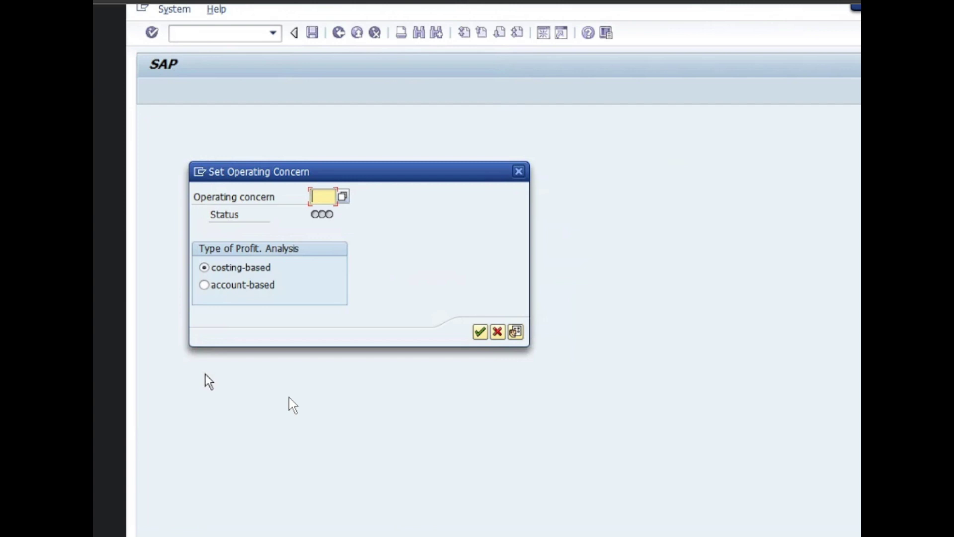
key("F4")
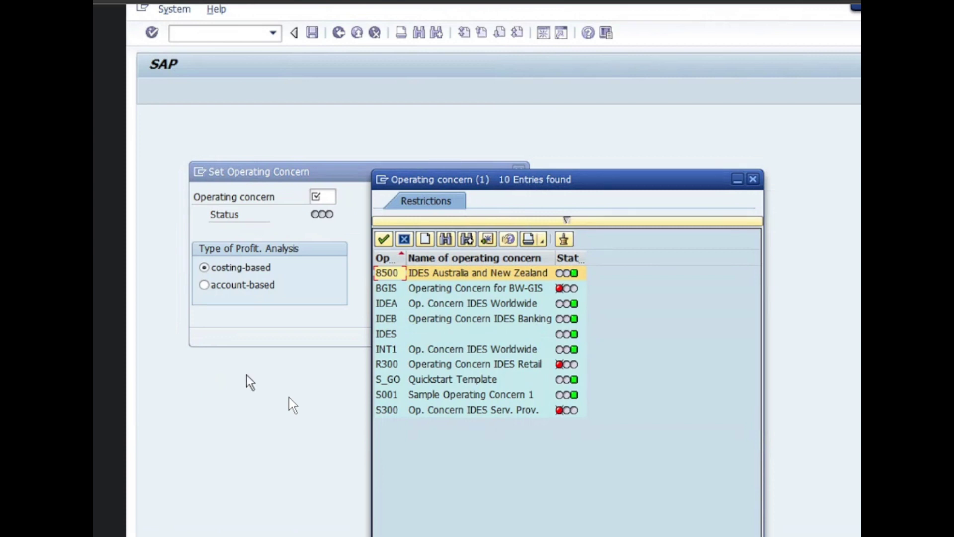
double_click(388, 334)
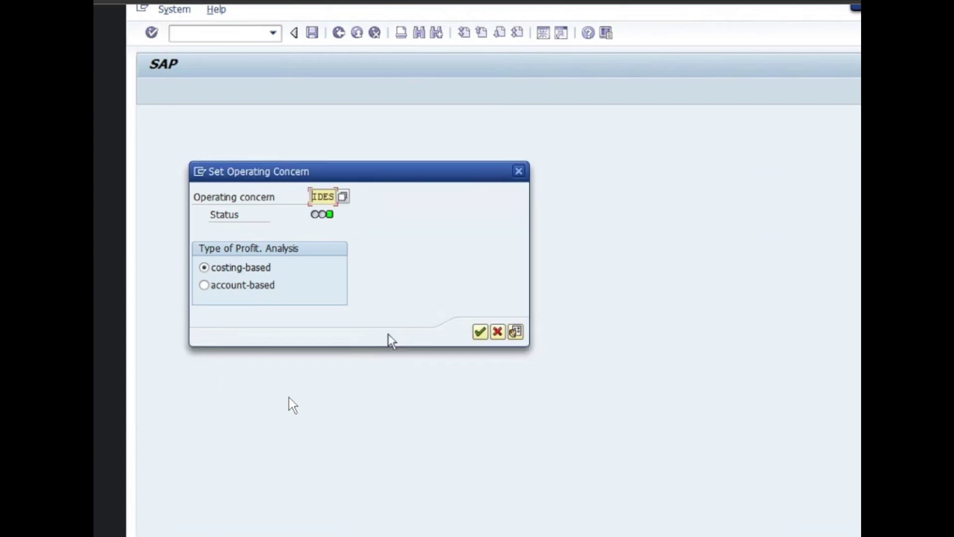
left_click(478, 332)
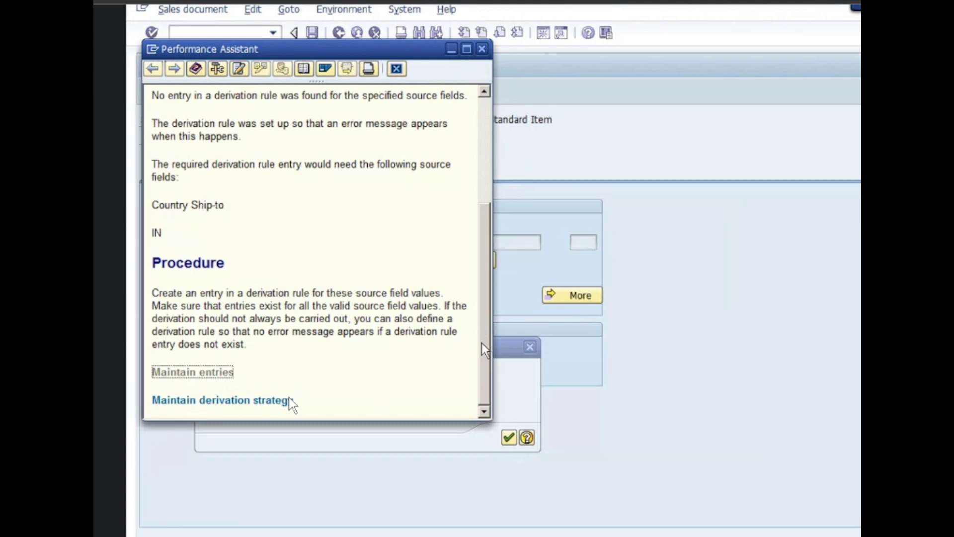
left_click(482, 48)
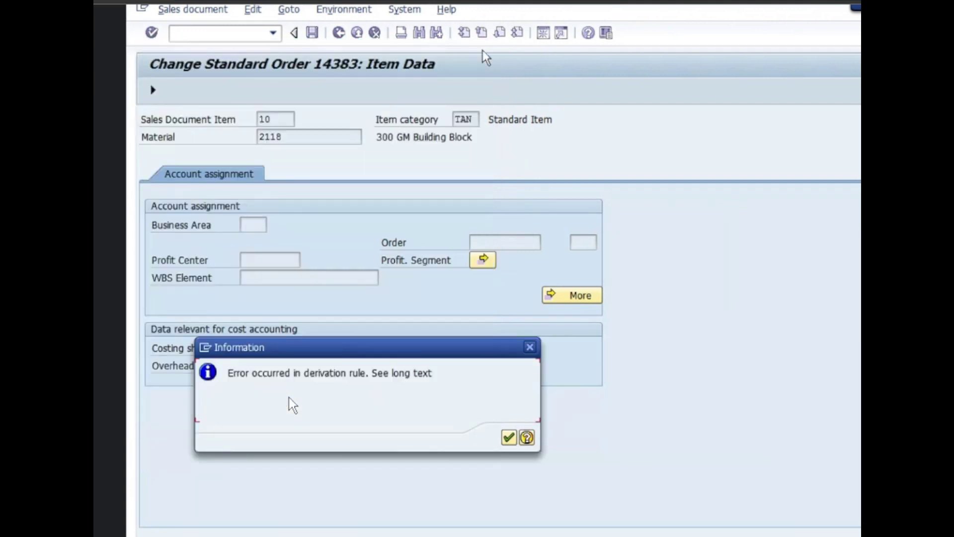
left_click(531, 347)
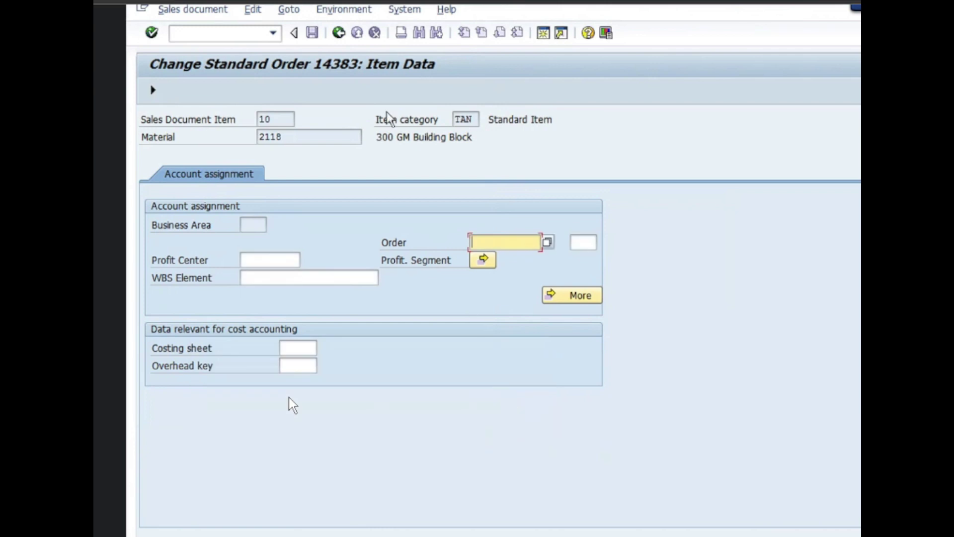
- Return from item 10's account assignment through the incompletion log to the header data, and save the incomplete standard order
left_click(339, 35)
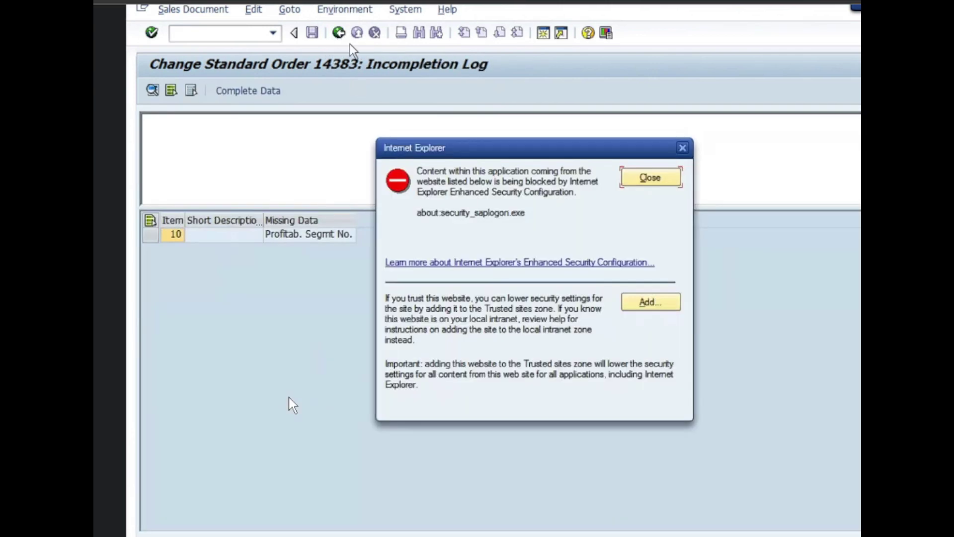
left_click(641, 180)
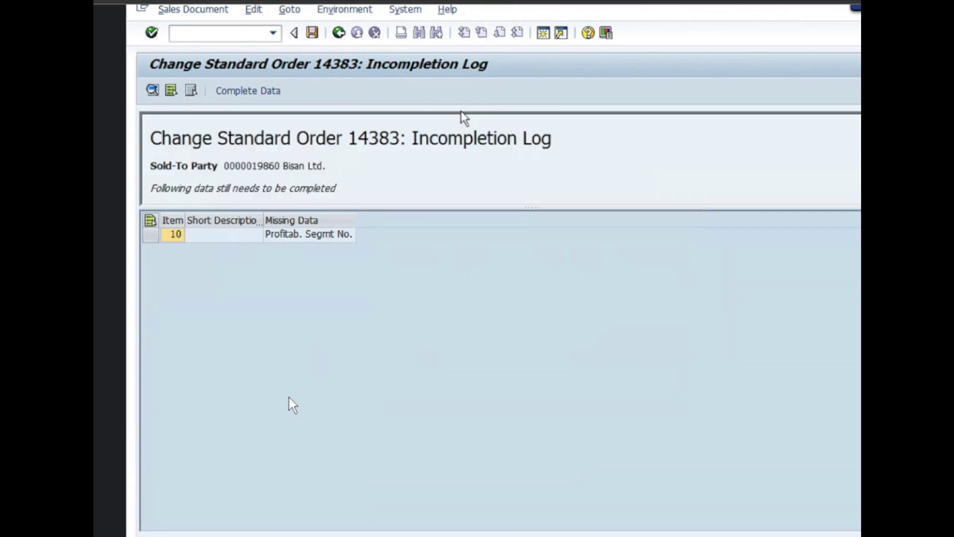
left_click(338, 33)
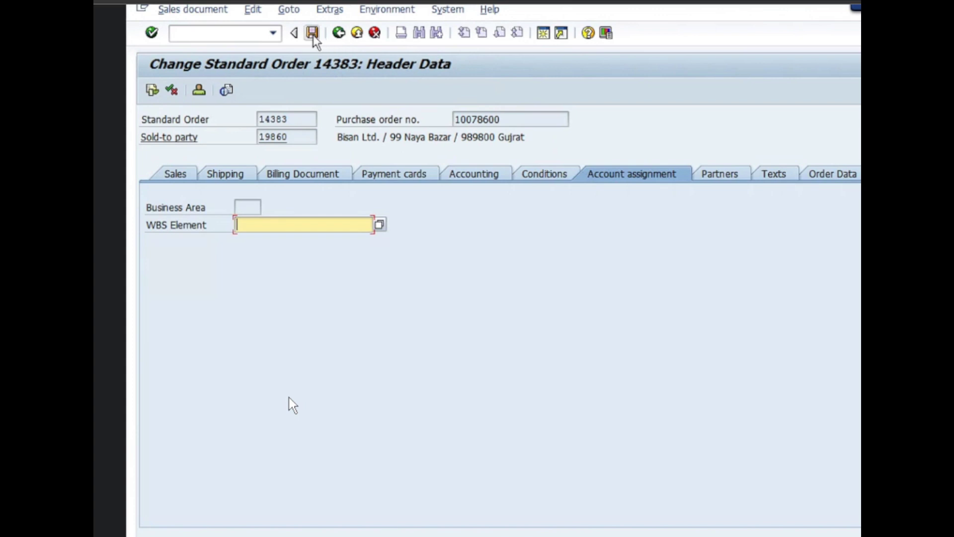
left_click(312, 33)
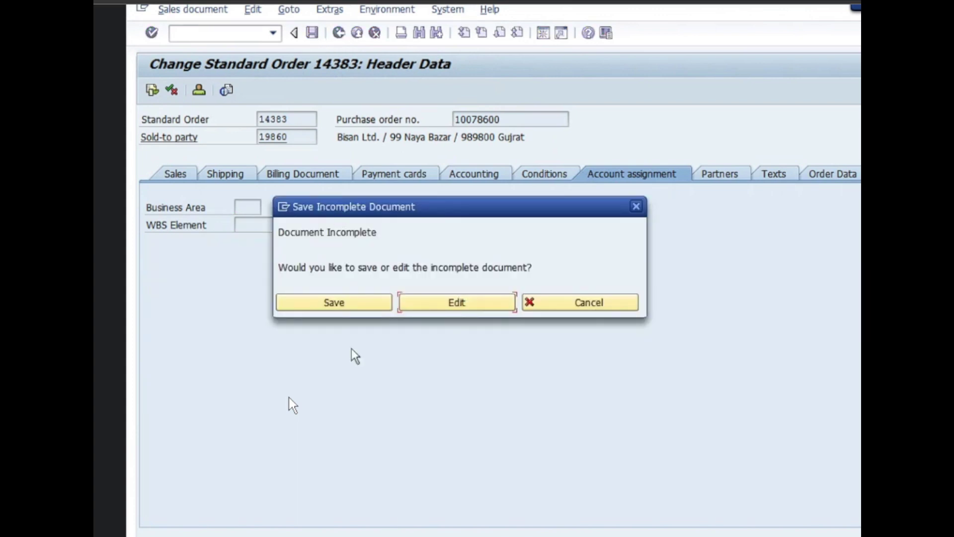
left_click(342, 300)
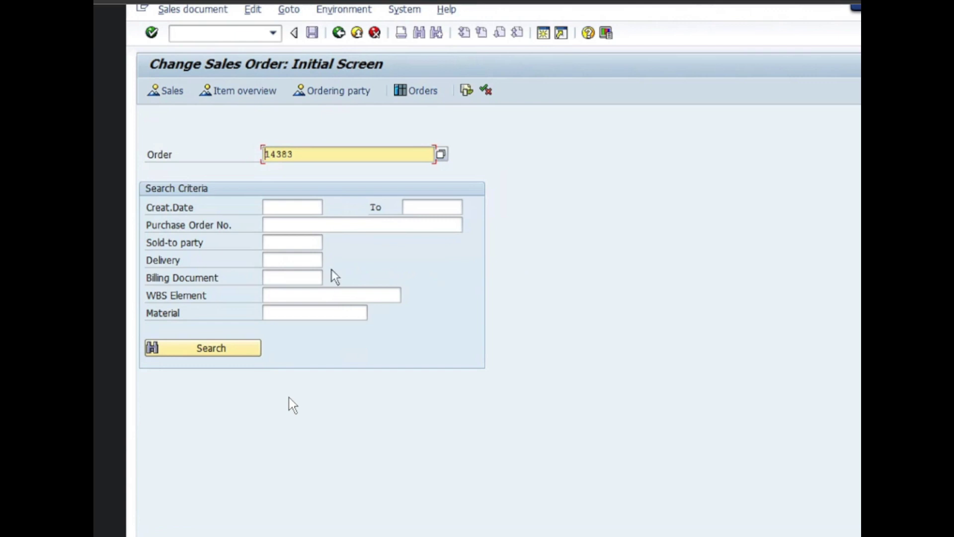
- Leave the sales order change transaction and start VA01 to create a sales order
left_click(340, 33)
type("va01")
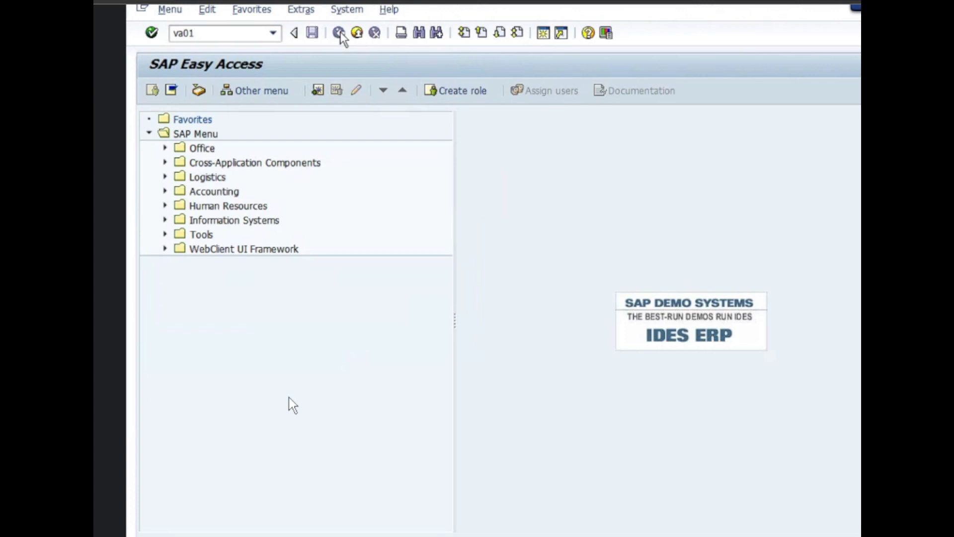
key("Return")
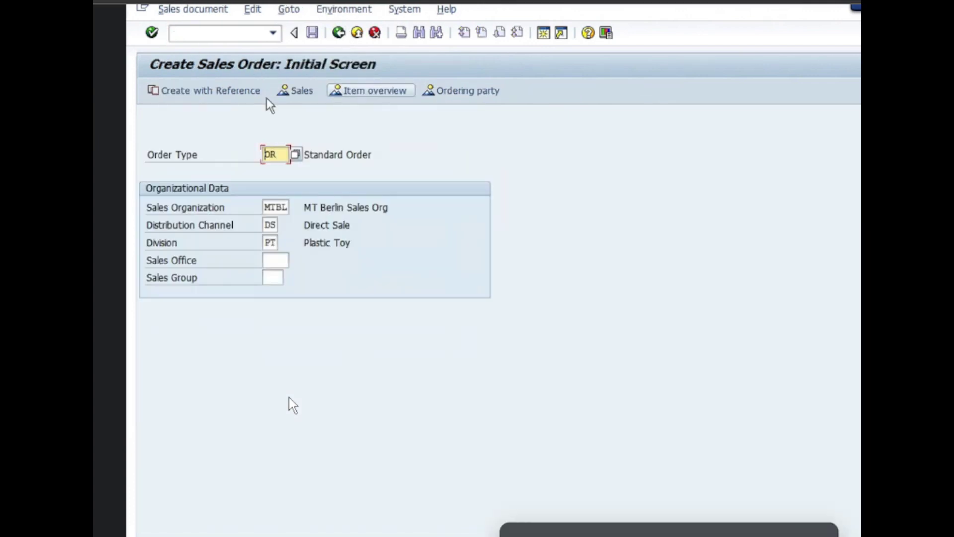
- Try to create the OR order with reference to inquiry 10000005
left_click(240, 90)
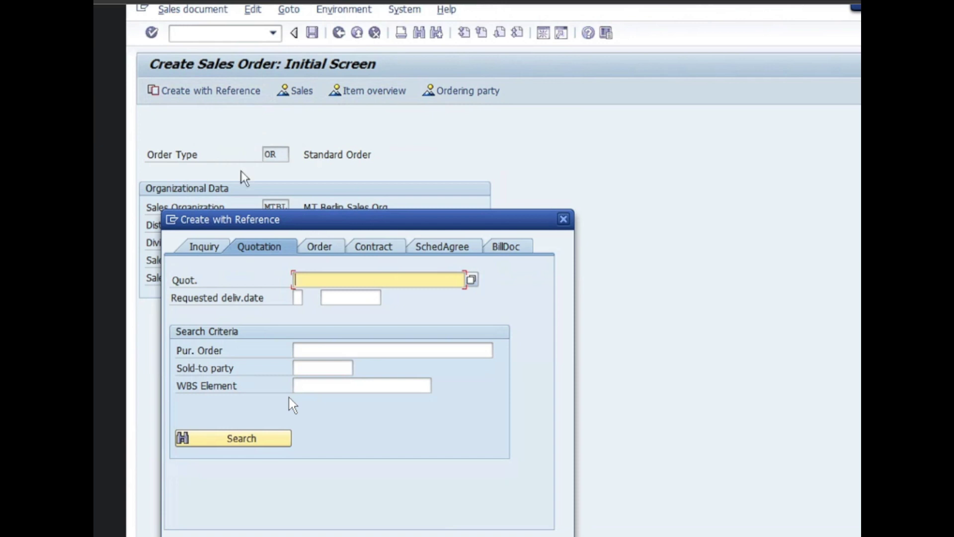
left_click(218, 247)
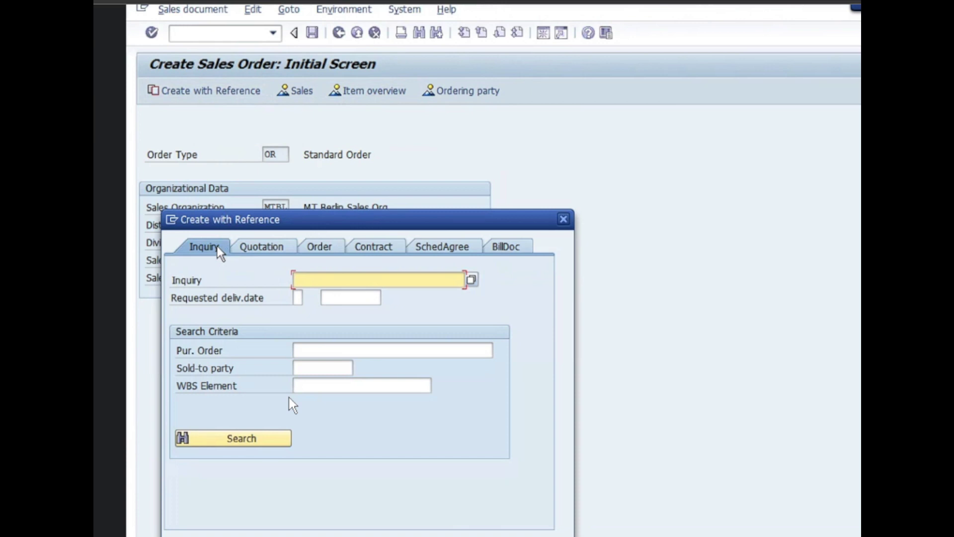
type("1000000")
type("5")
key("Return")
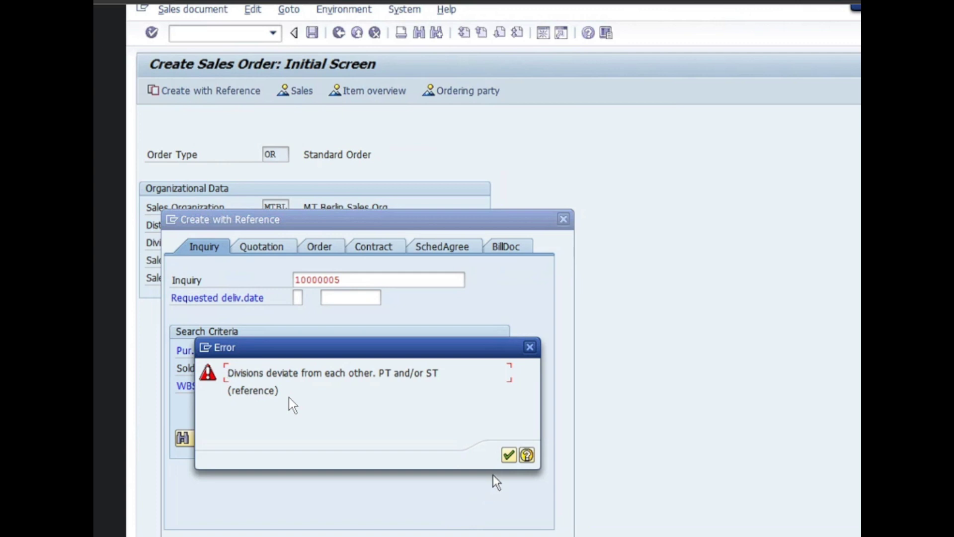
left_click(530, 347)
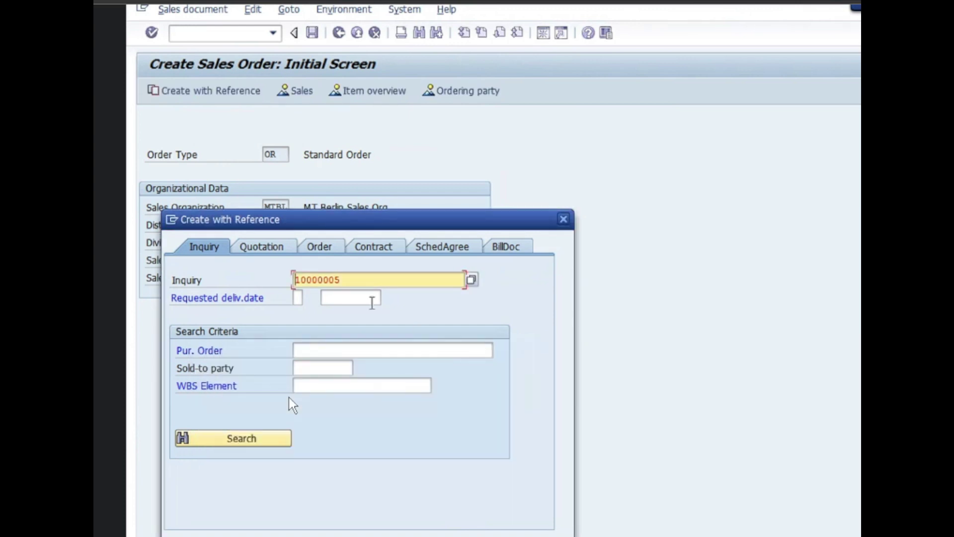
key("BackSpace")
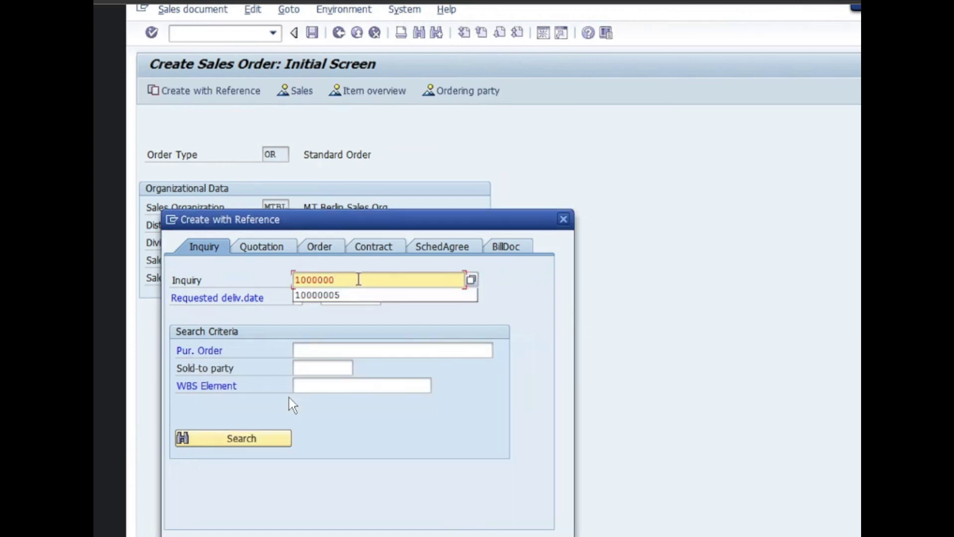
left_click(564, 219)
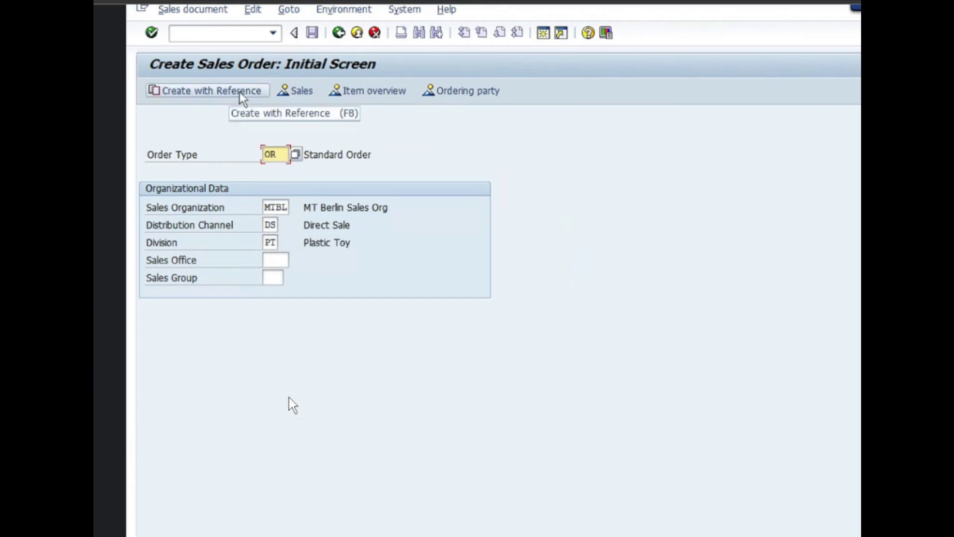
- Clear the division, sales organization and distribution channel from the new order's organizational data
left_click(273, 243)
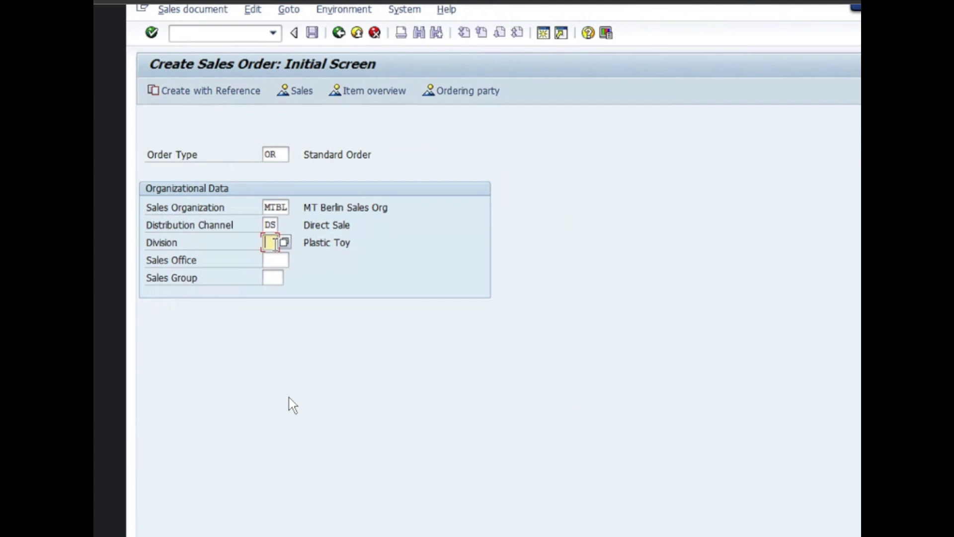
left_click(287, 207)
key("BackSpace")
key("BackSpace")
key("BackSpace")
key("BackSpace")
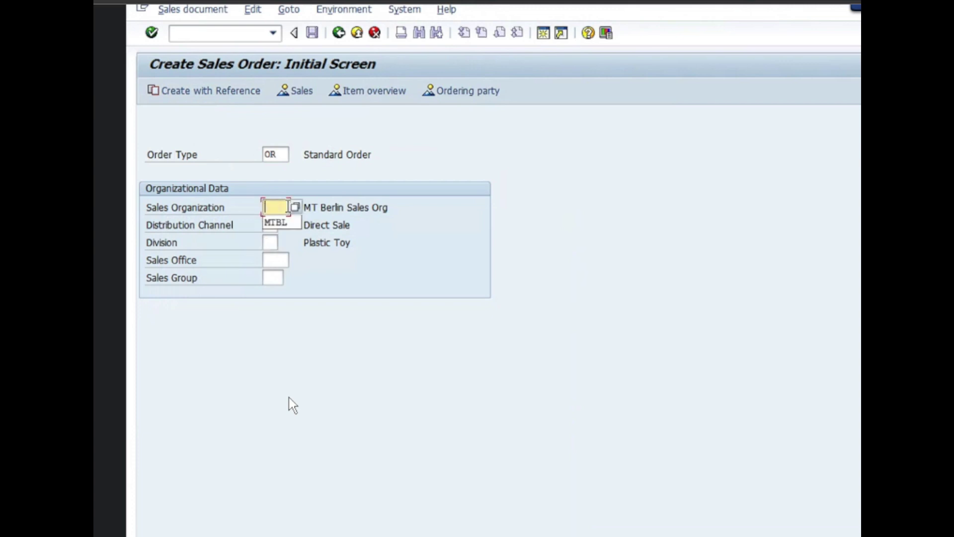
left_click(302, 329)
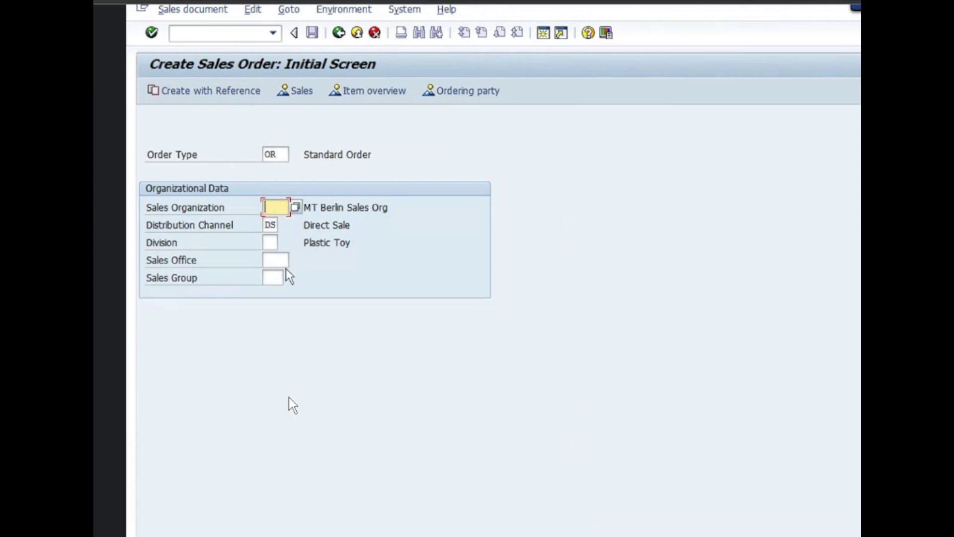
left_click(276, 225)
key("BackSpace")
key("BackSpace")
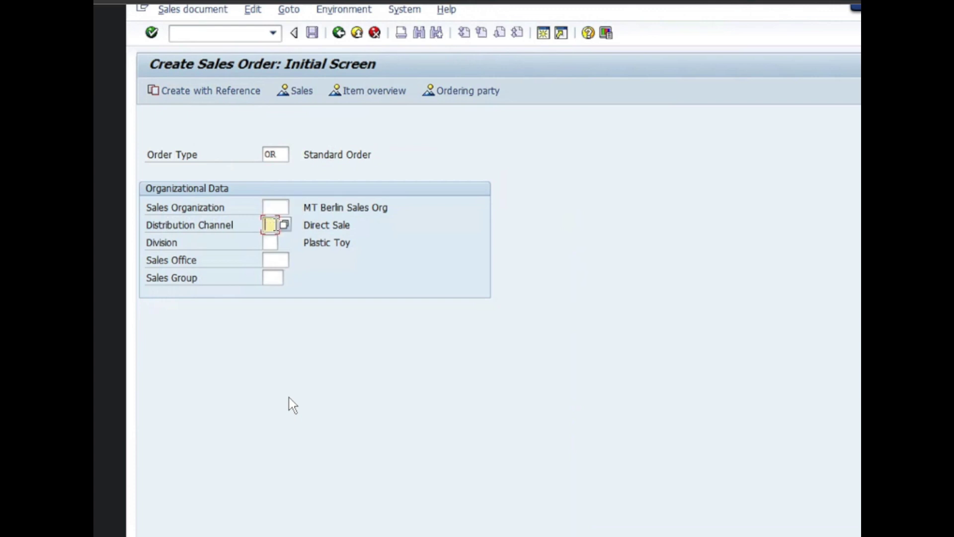
- Create the standard order with reference to inquiry 10000004, continuing past the derivation rule and factory calendar messages
left_click(208, 92)
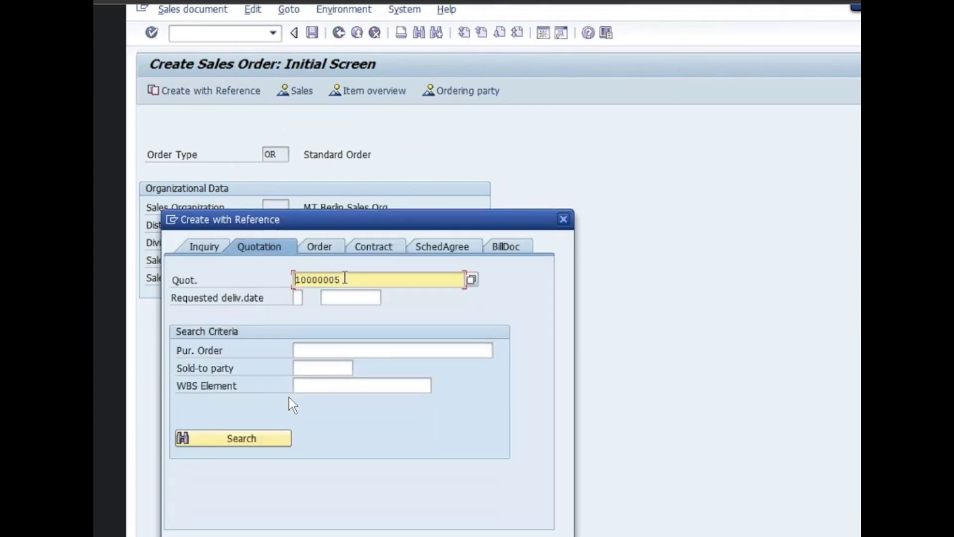
left_click(345, 279)
key("BackSpace")
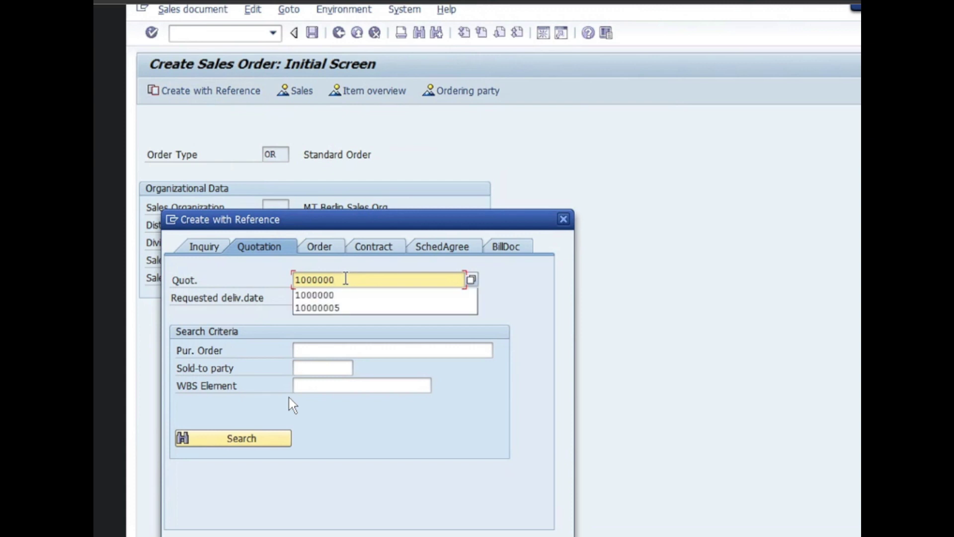
type("4")
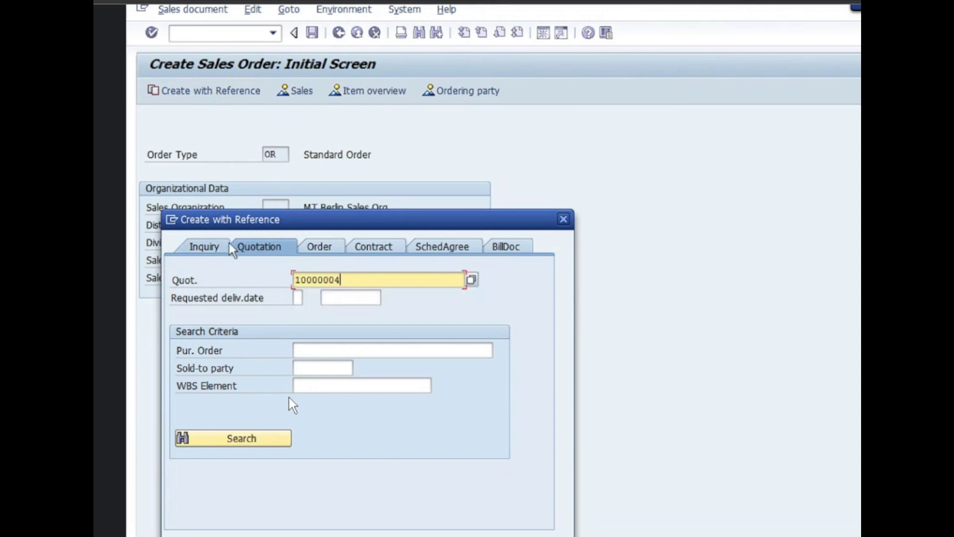
left_click(216, 246)
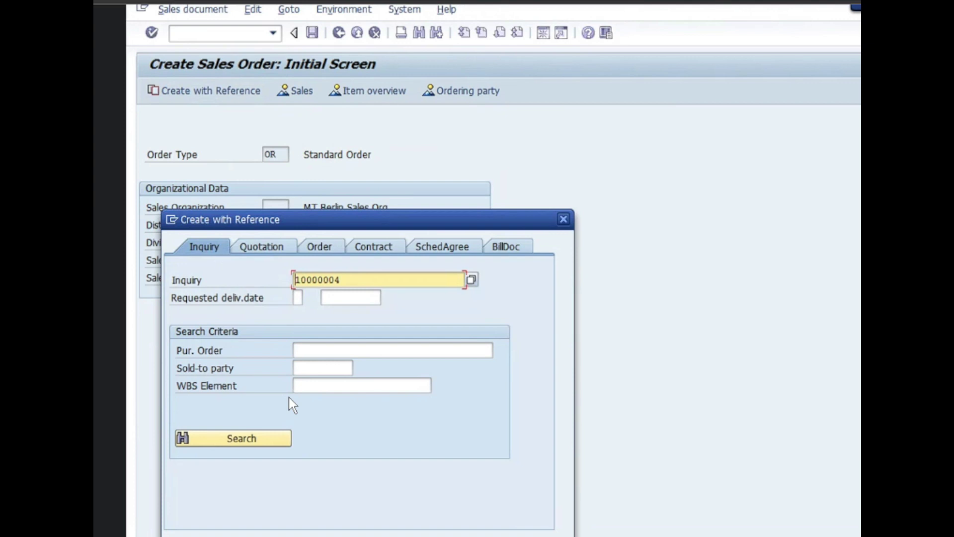
key("Return")
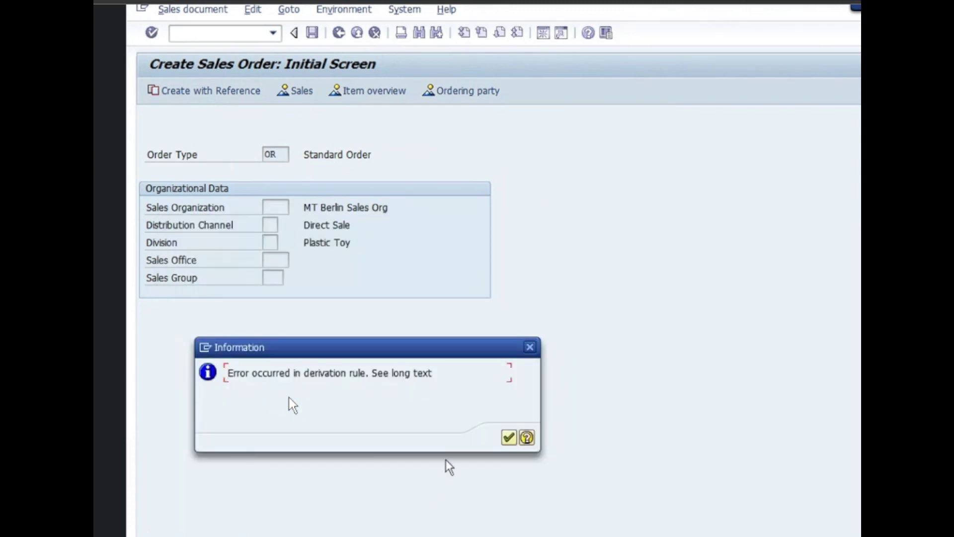
left_click(508, 436)
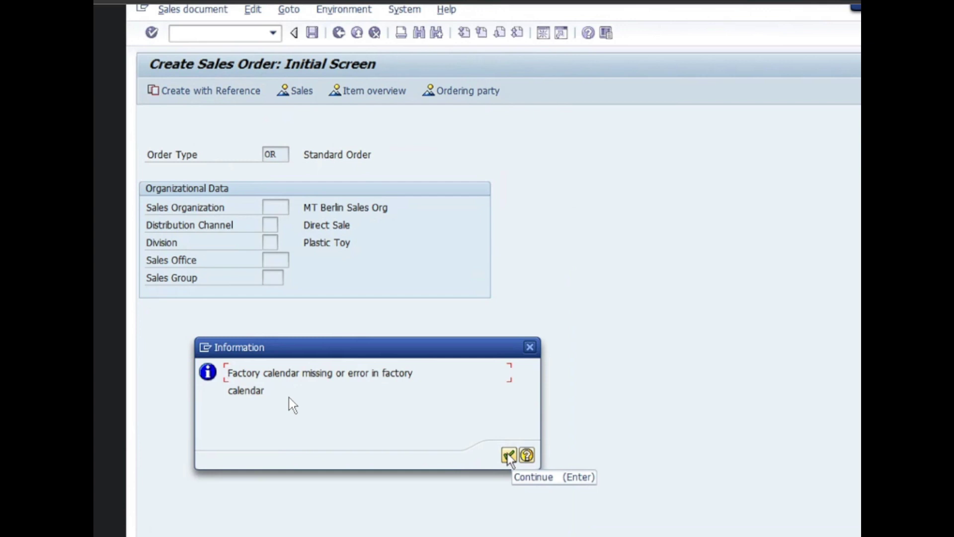
left_click(508, 453)
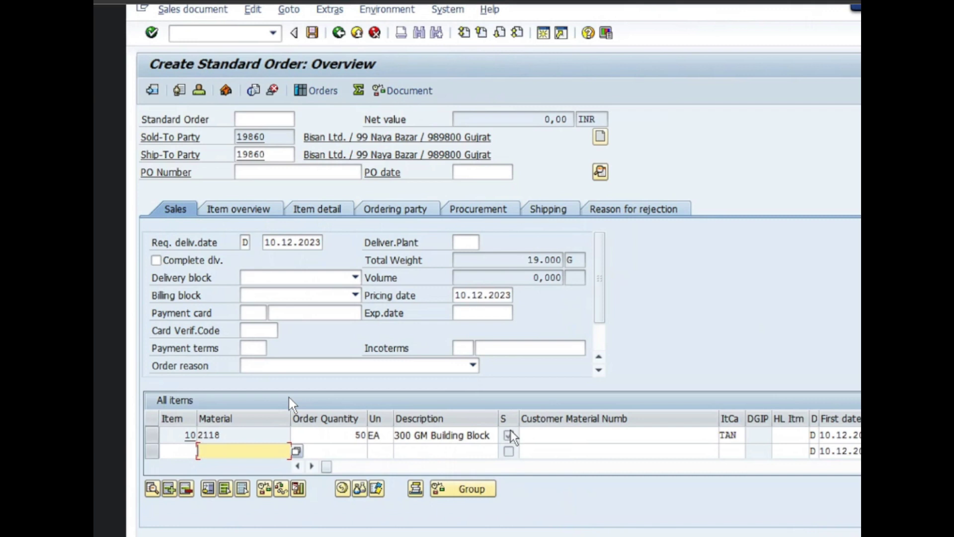
- Enter the purchase order number and set the PO date to 01.12.23 in the standard order
left_click(323, 173)
type("123")
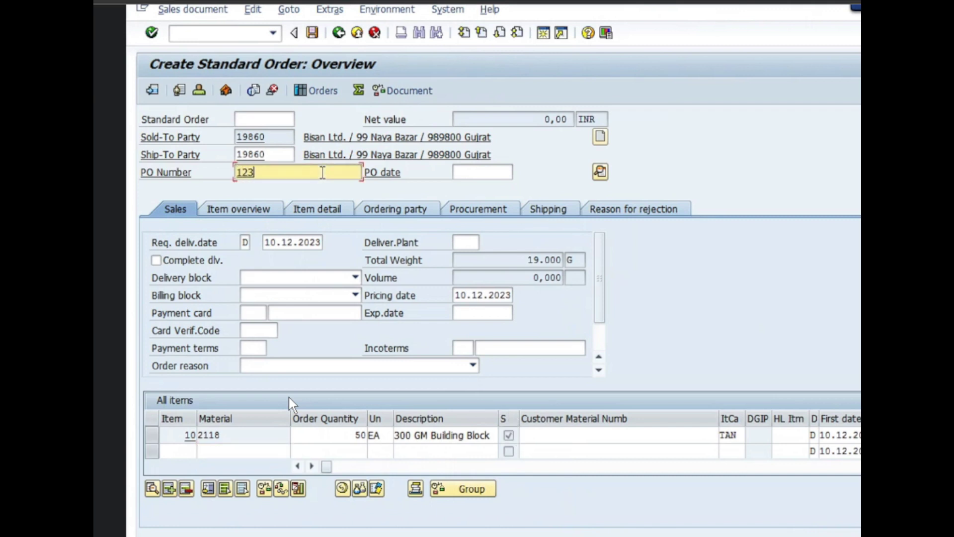
type("00678")
left_click(470, 171)
left_click(470, 188)
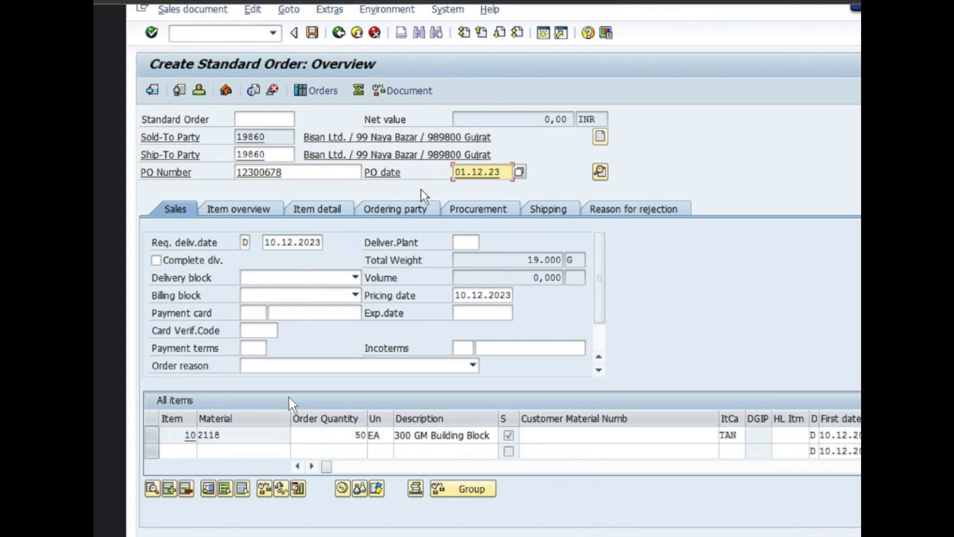
left_click(468, 210)
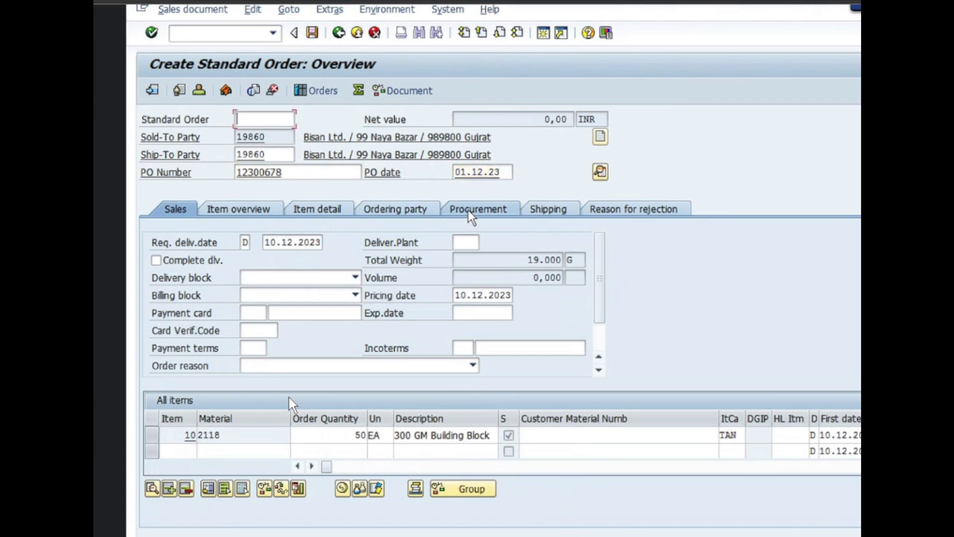
- In the standard order's header billing data, set Incoterms to CFR, Costs and Freights, and terms of payment to 0002
left_click(600, 173)
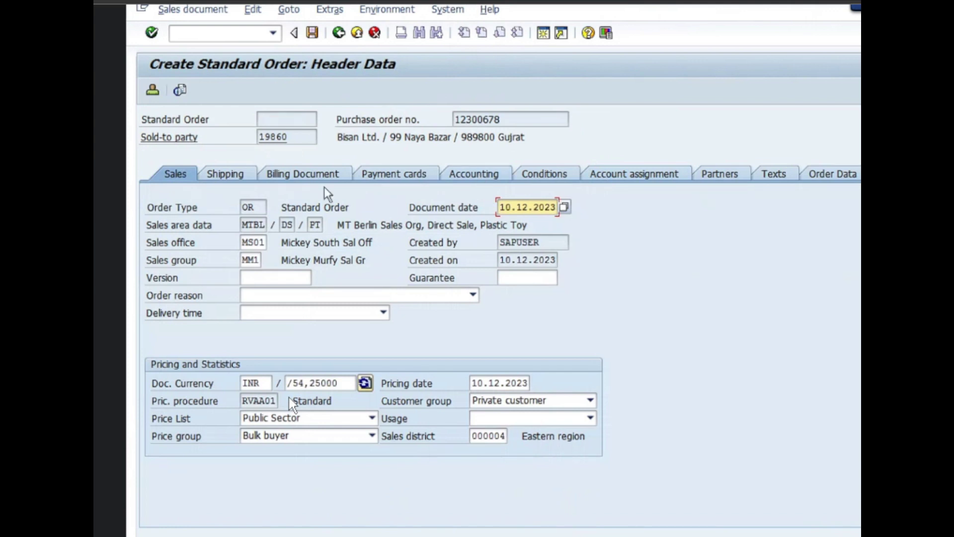
left_click(237, 174)
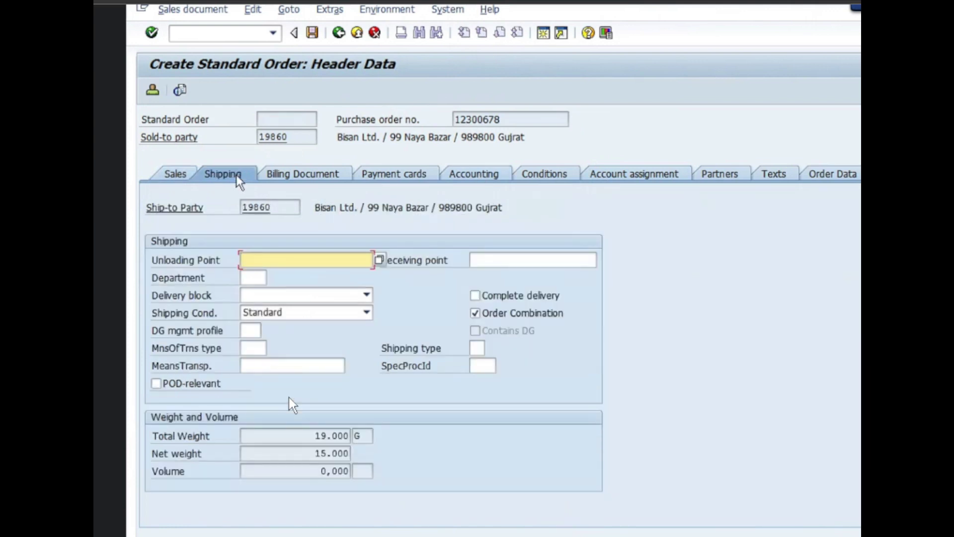
left_click(329, 175)
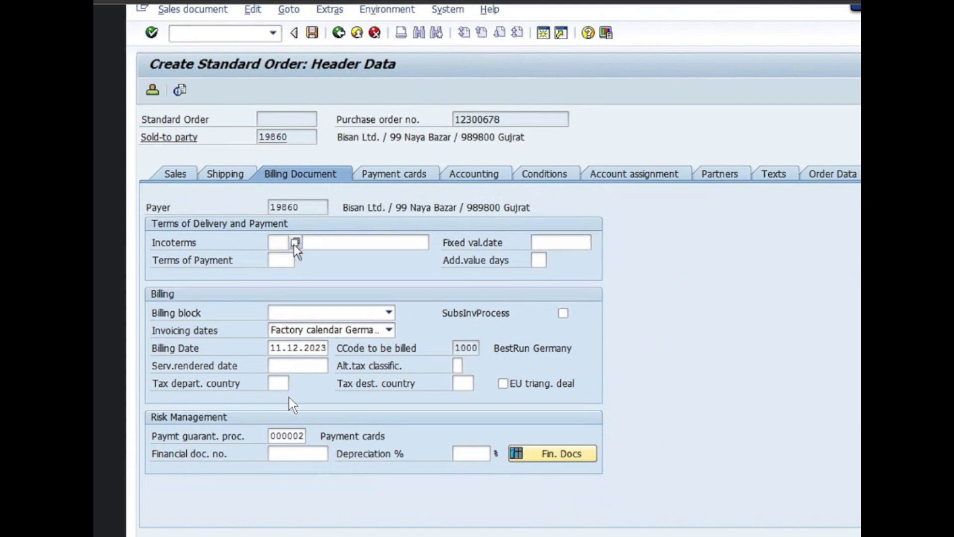
left_click(295, 243)
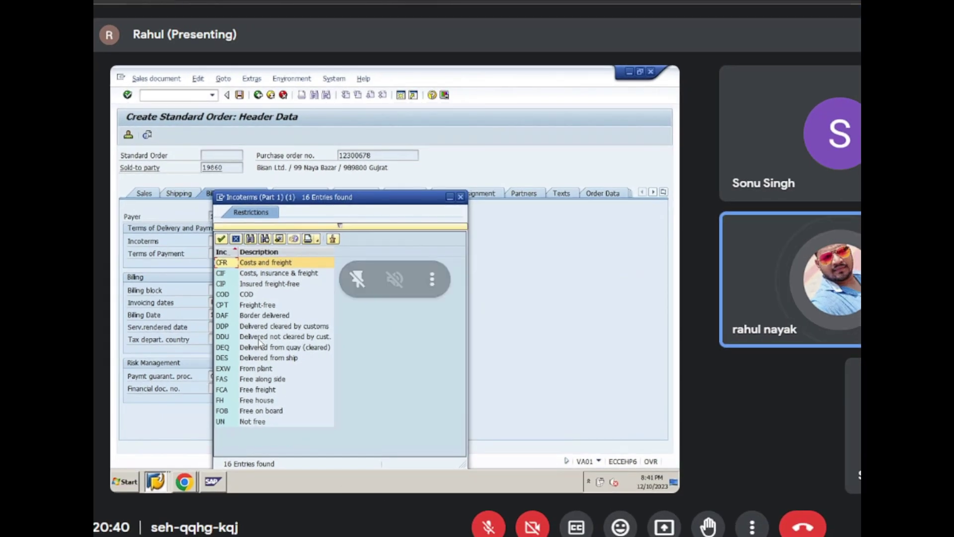
left_click(491, 526)
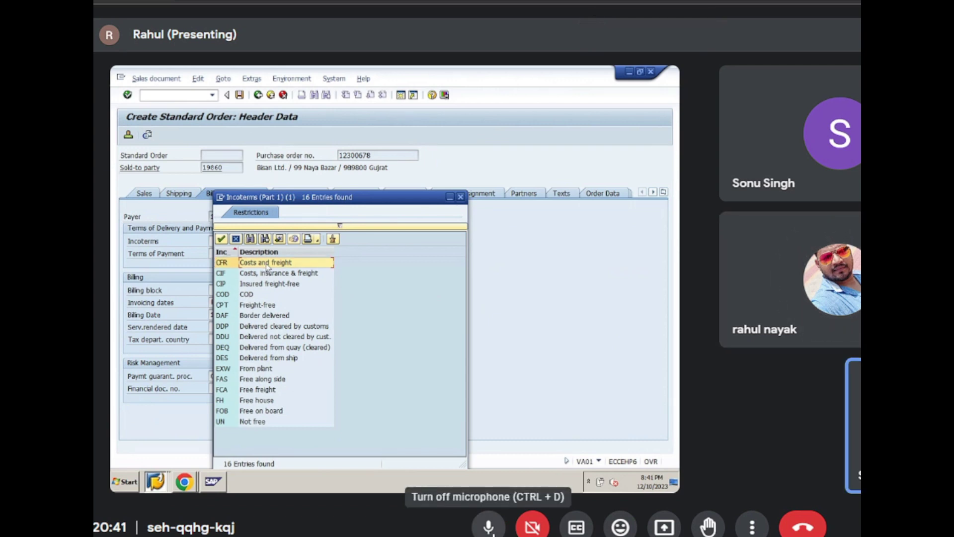
left_click(489, 529)
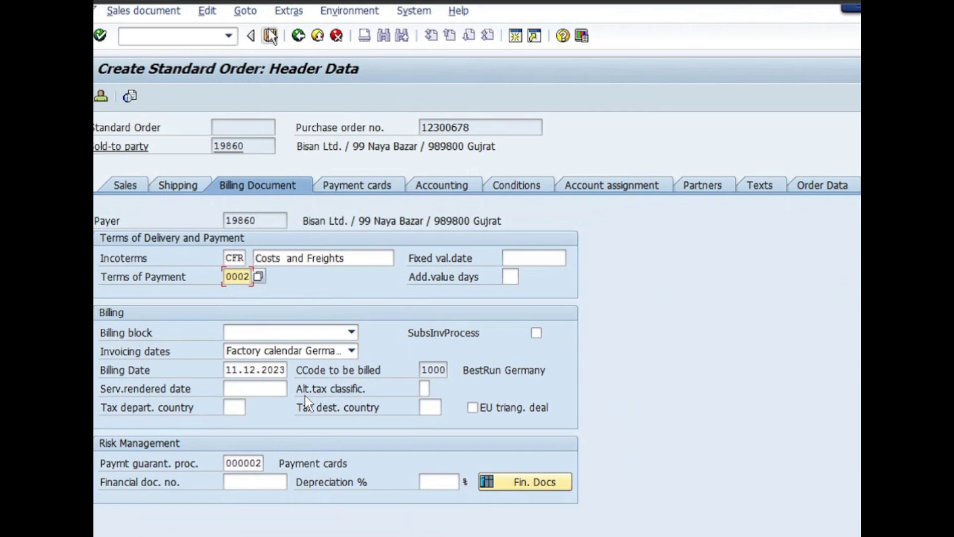
- Save the standard order as an incomplete document, accepting the freight redetermination, and return to the SAP Easy Access screen
key("Return")
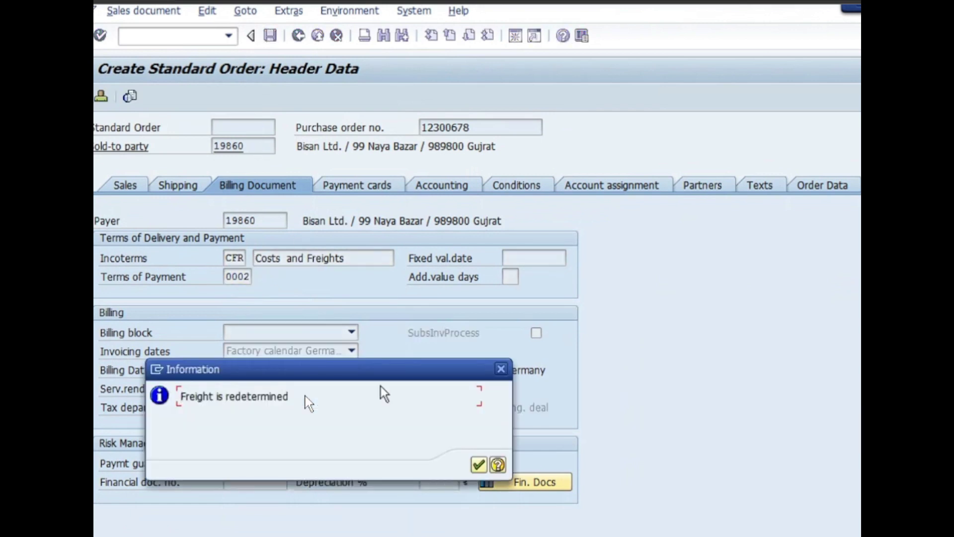
left_click(477, 468)
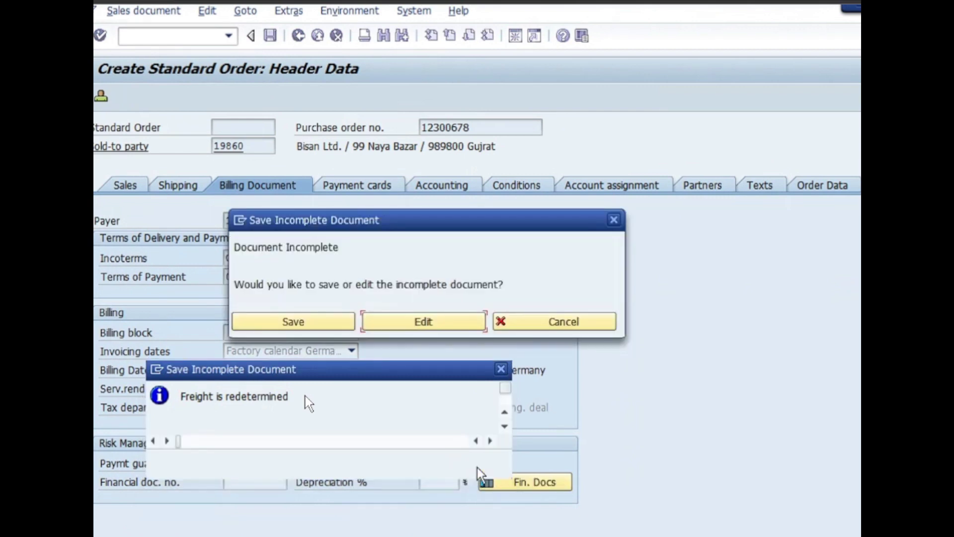
left_click(300, 326)
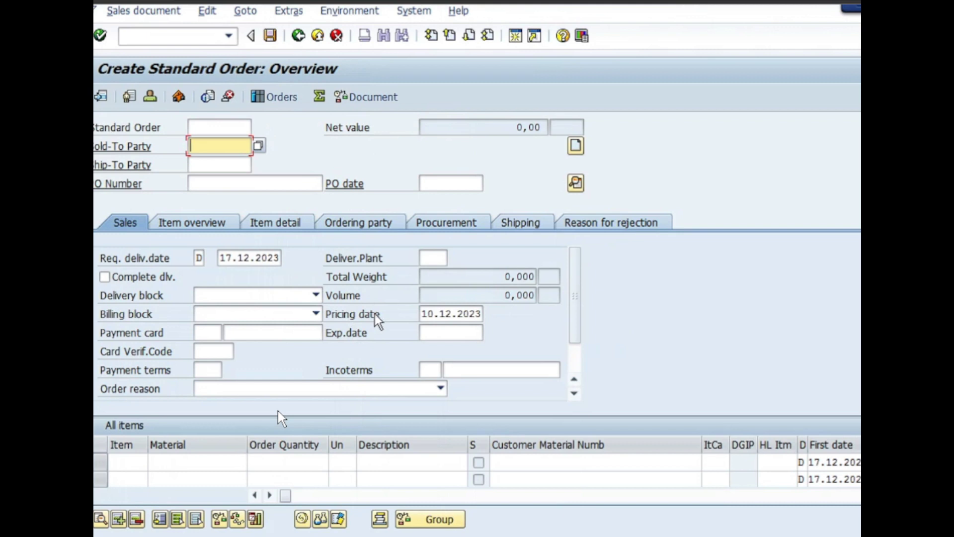
left_click(297, 36)
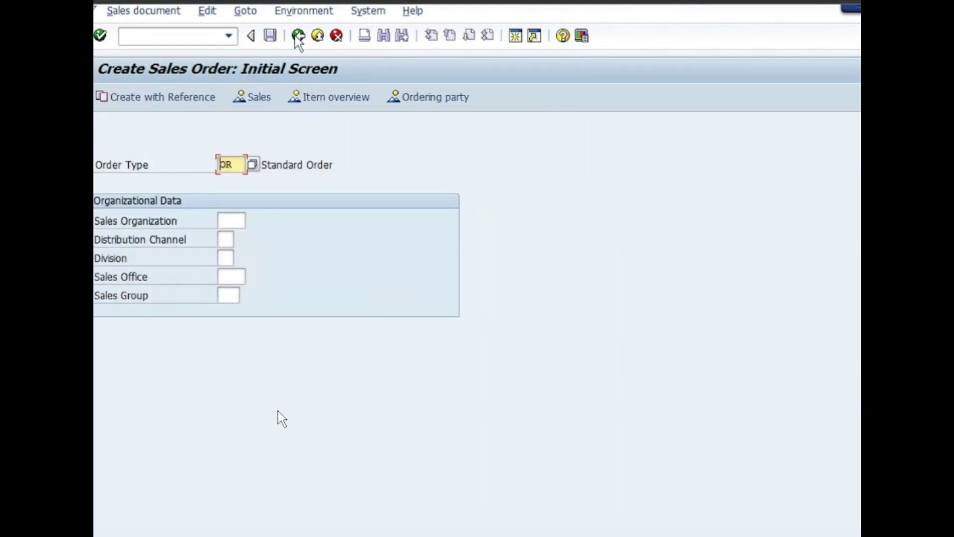
left_click(297, 36)
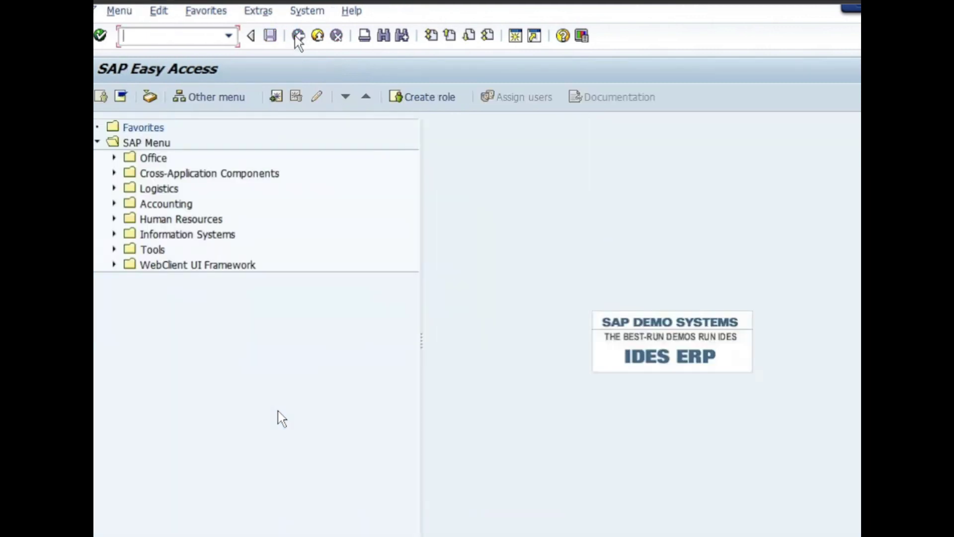